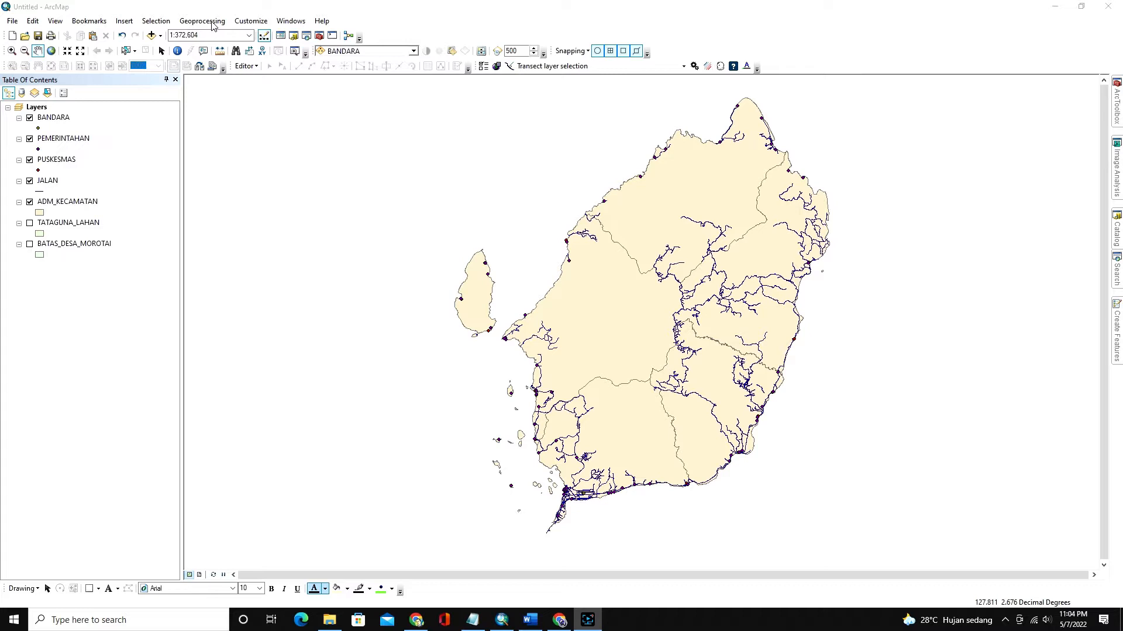
click(213, 22)
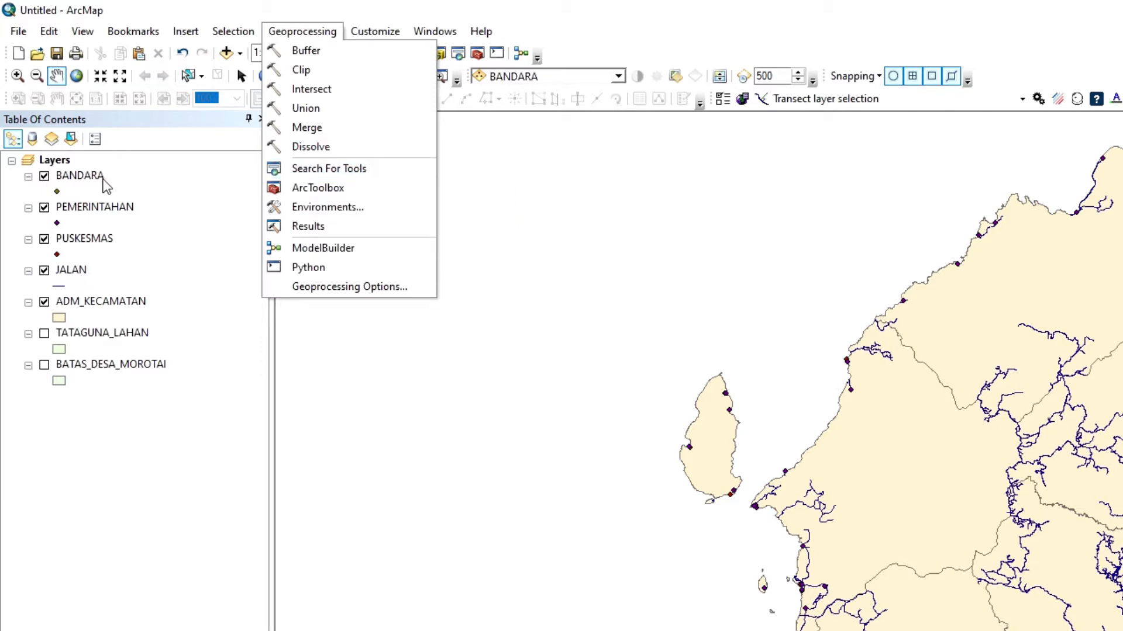
click(99, 177)
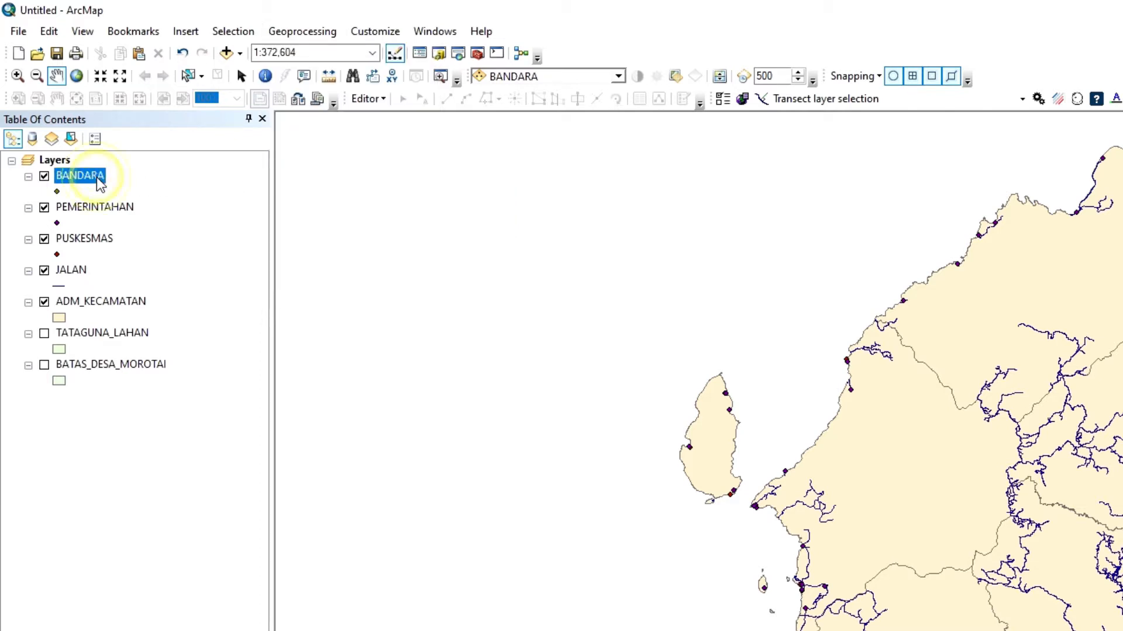
click(107, 367)
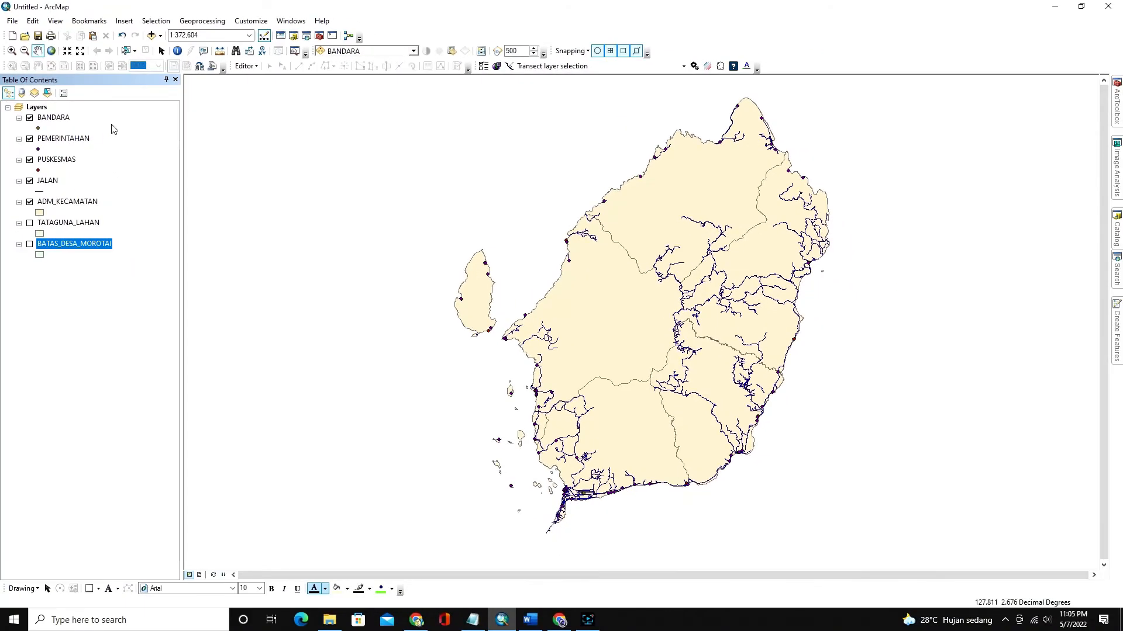
click(89, 276)
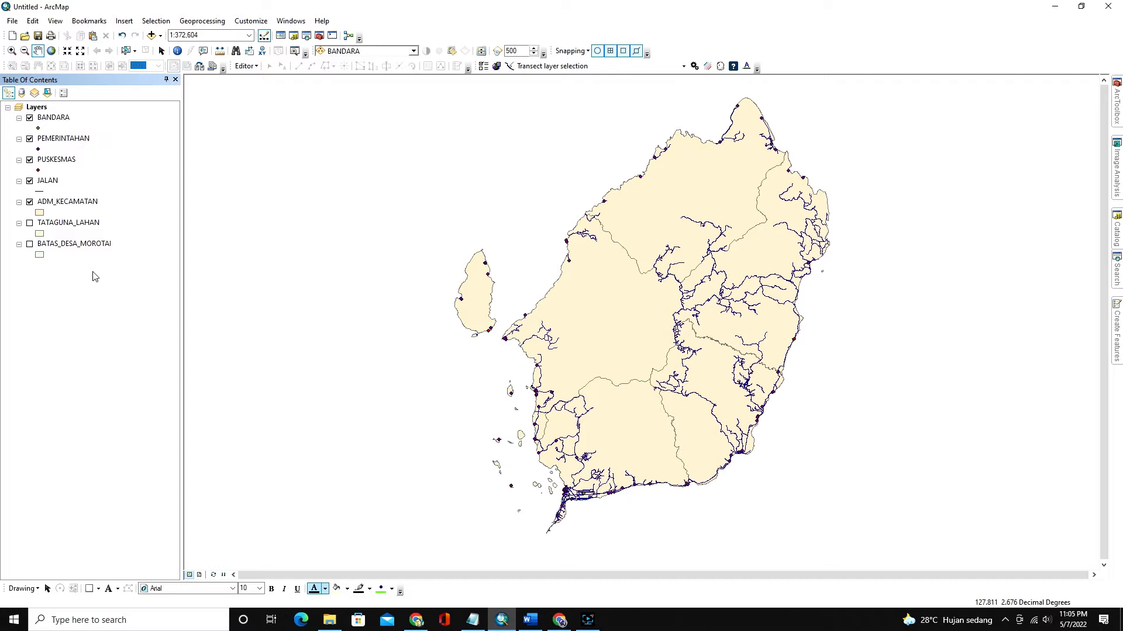
- Start the Buffer geoprocessing tool and set the PEMERINTAHAN layer as its input features
click(200, 21)
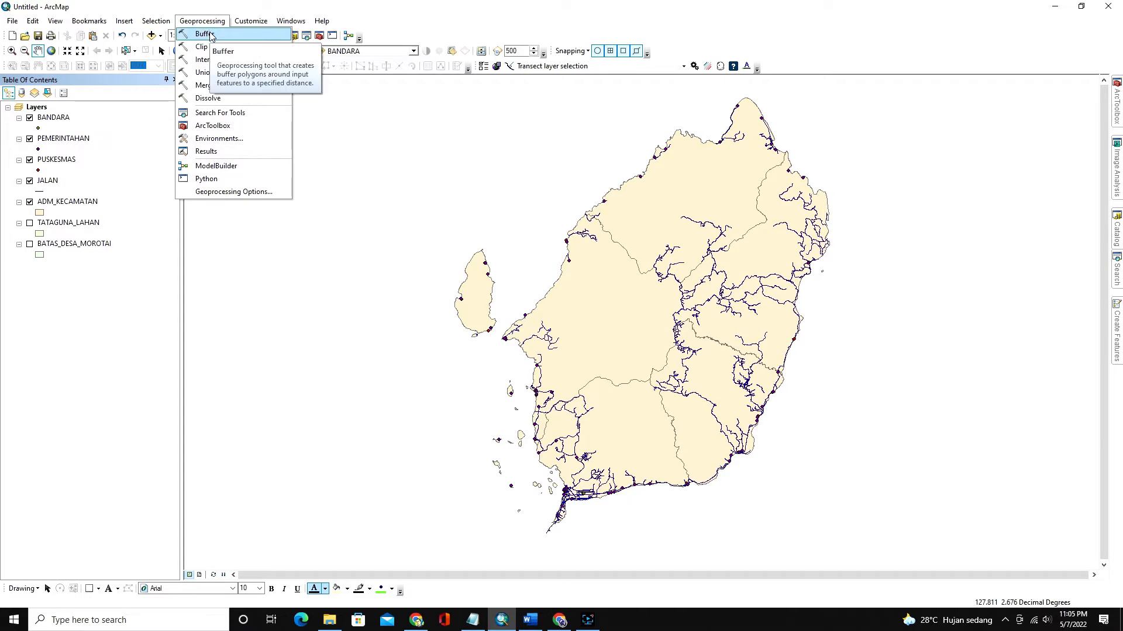
click(205, 34)
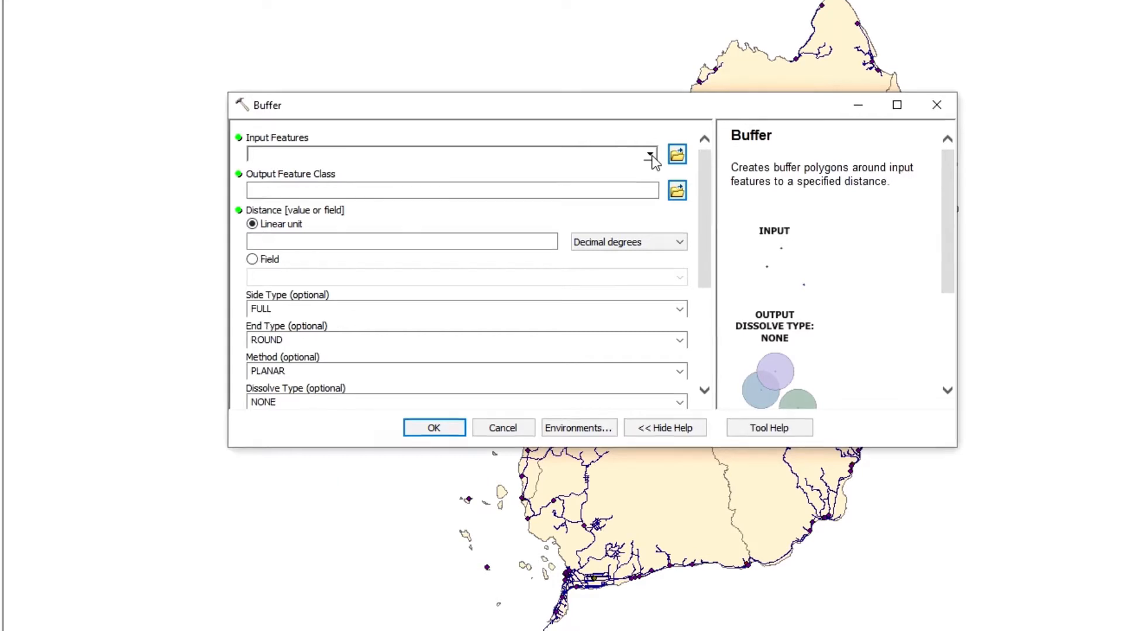
click(69, 140)
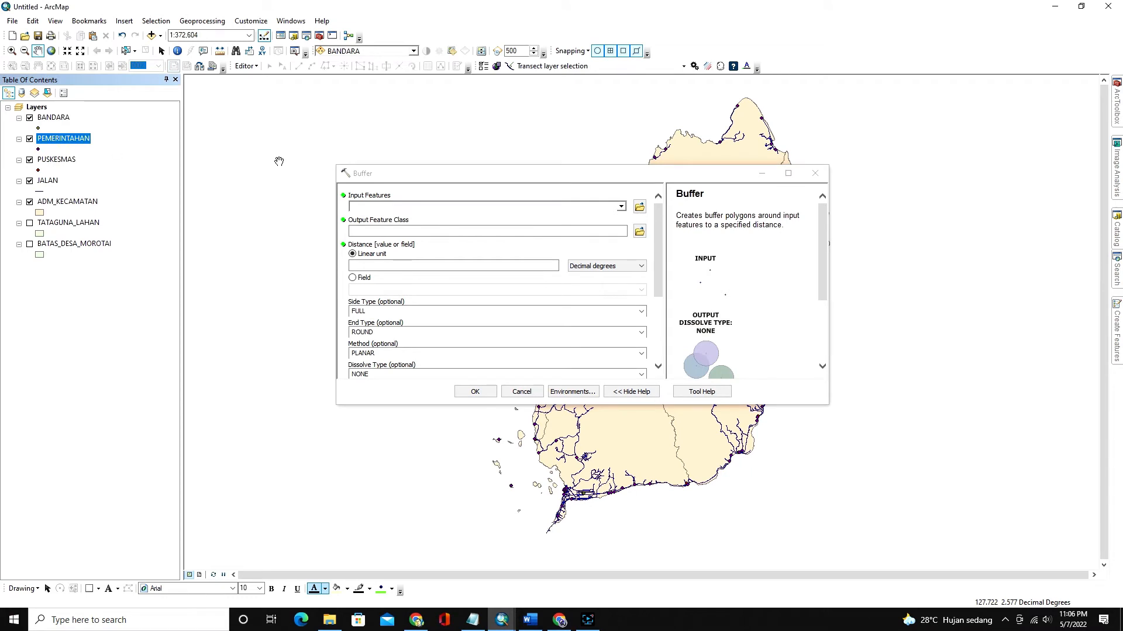
click(621, 208)
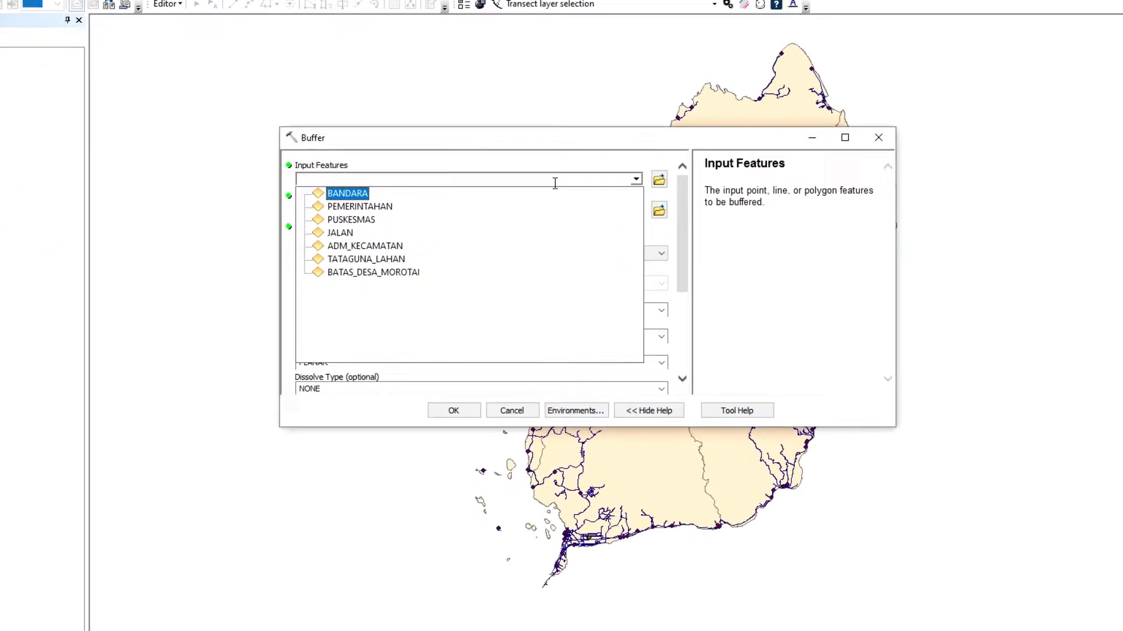
click(324, 183)
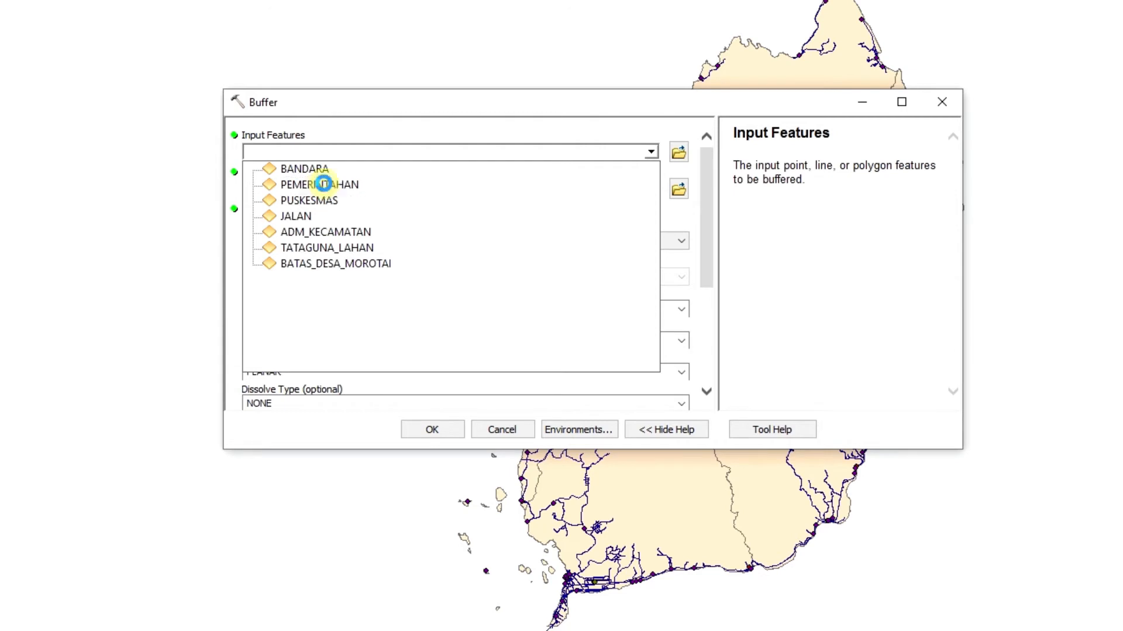
- Set the buffer output to a feature class named Pemerintahan_Buffer in the DATA ANALISIS folder
click(679, 190)
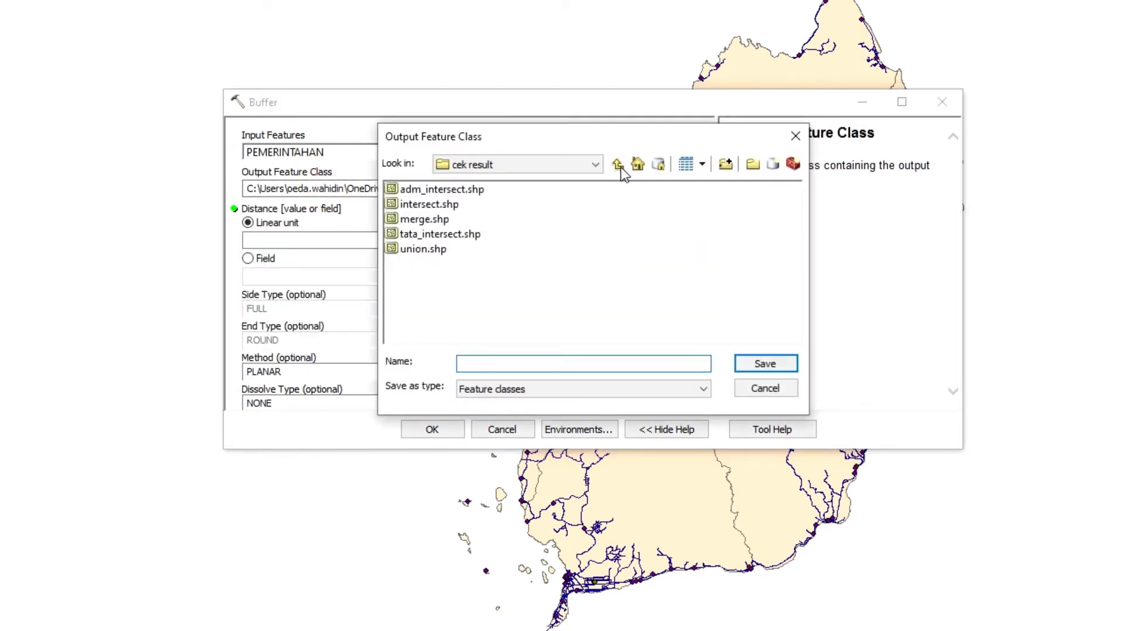
click(617, 165)
double_click(450, 208)
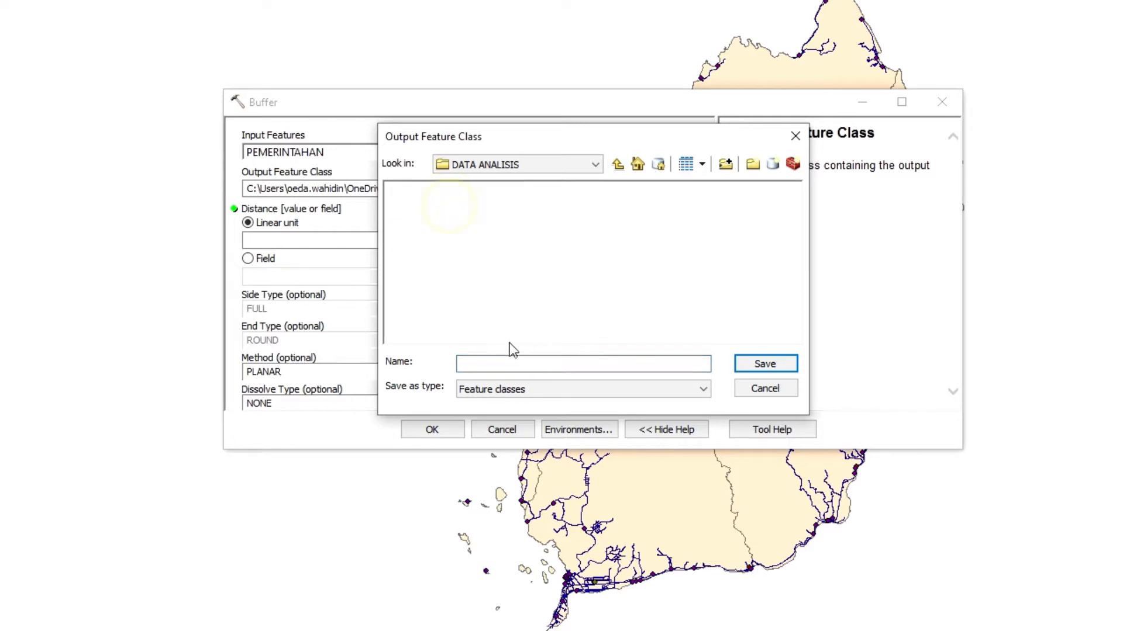
click(497, 362)
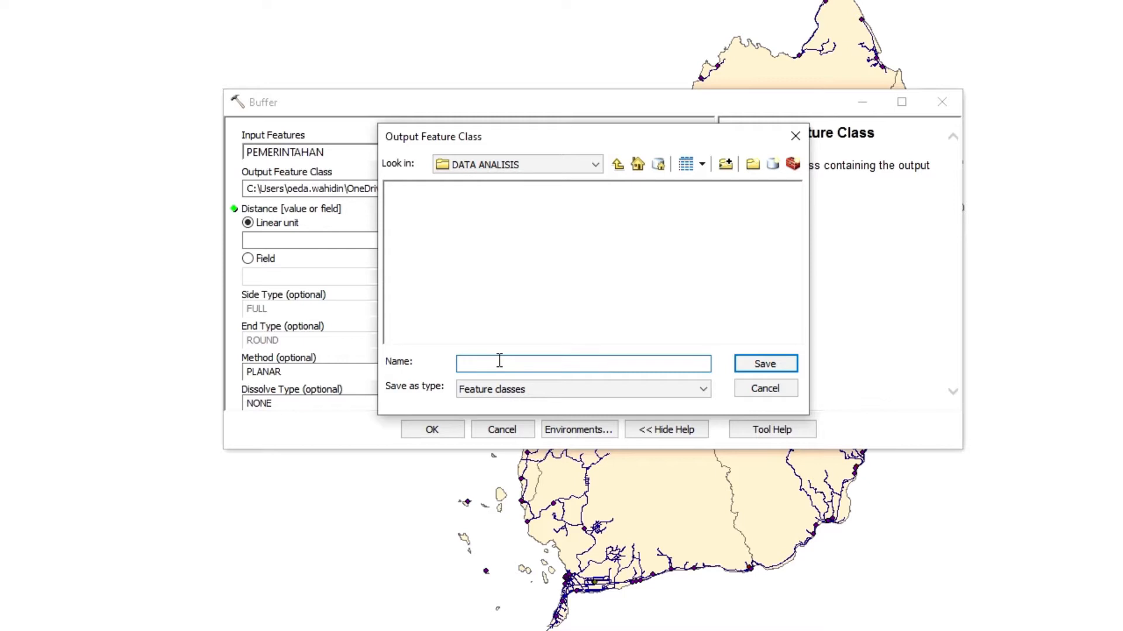
text(P)
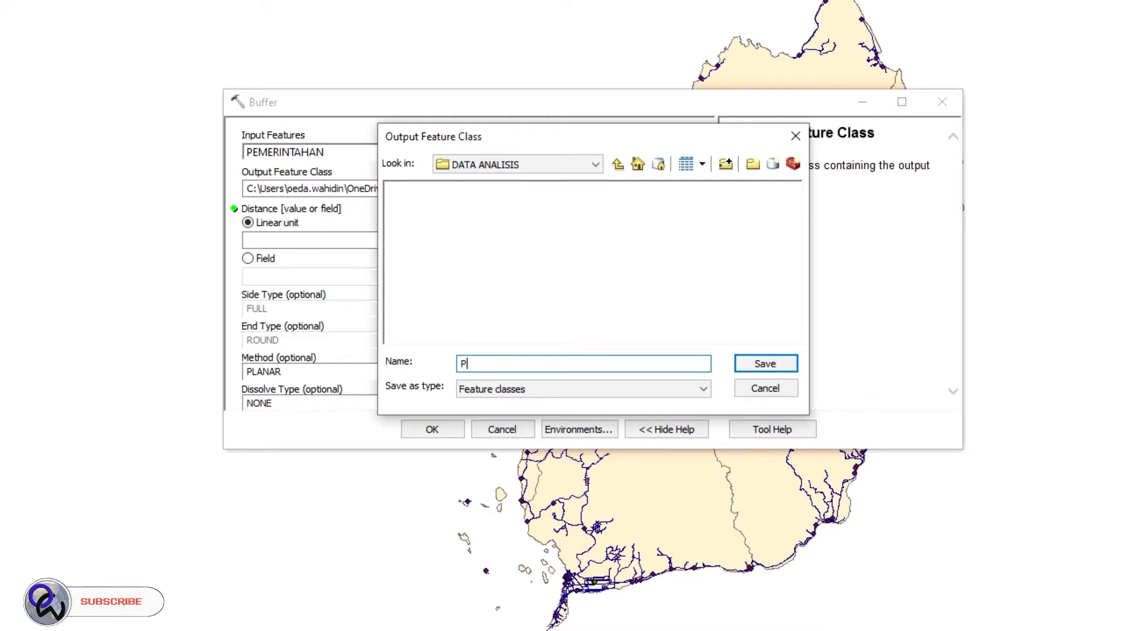
text(emerintahan)
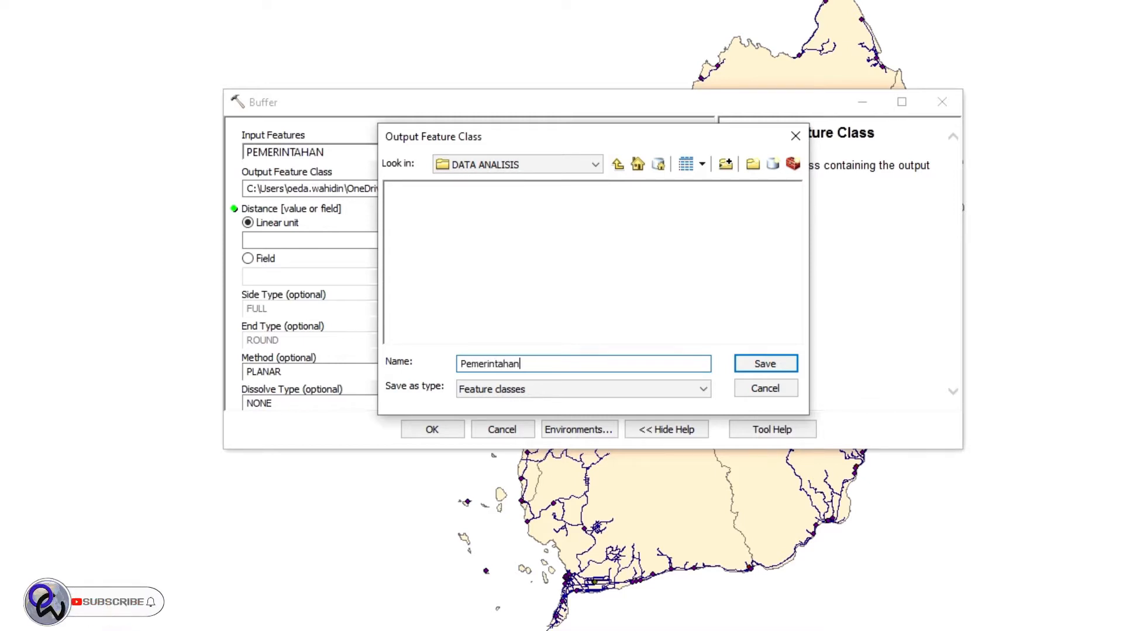
text(_)
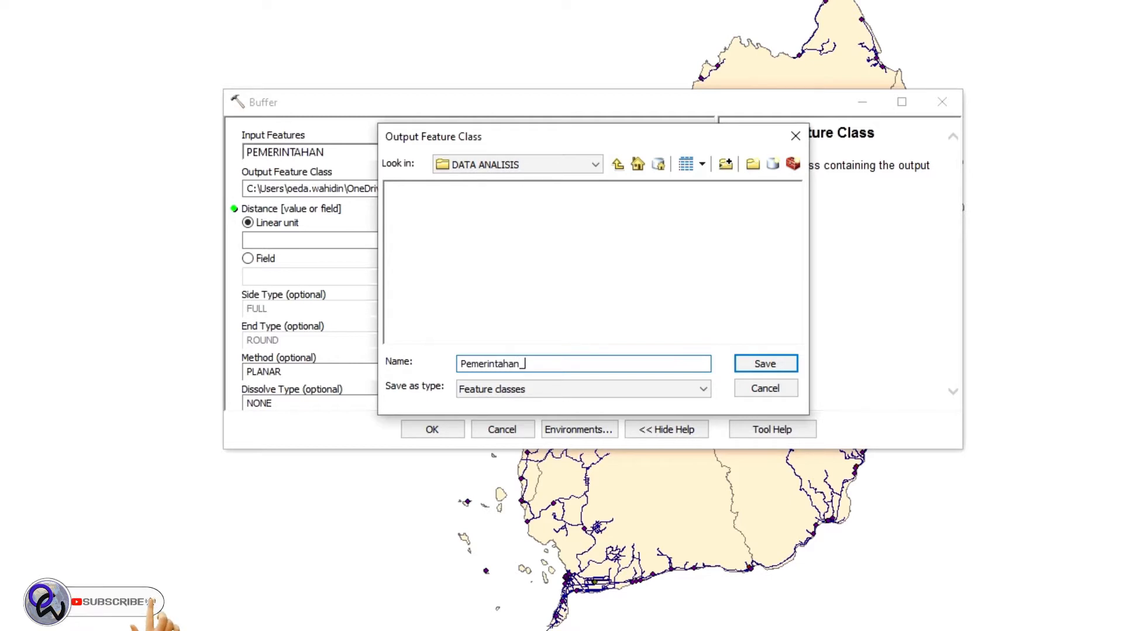
text(Buffer)
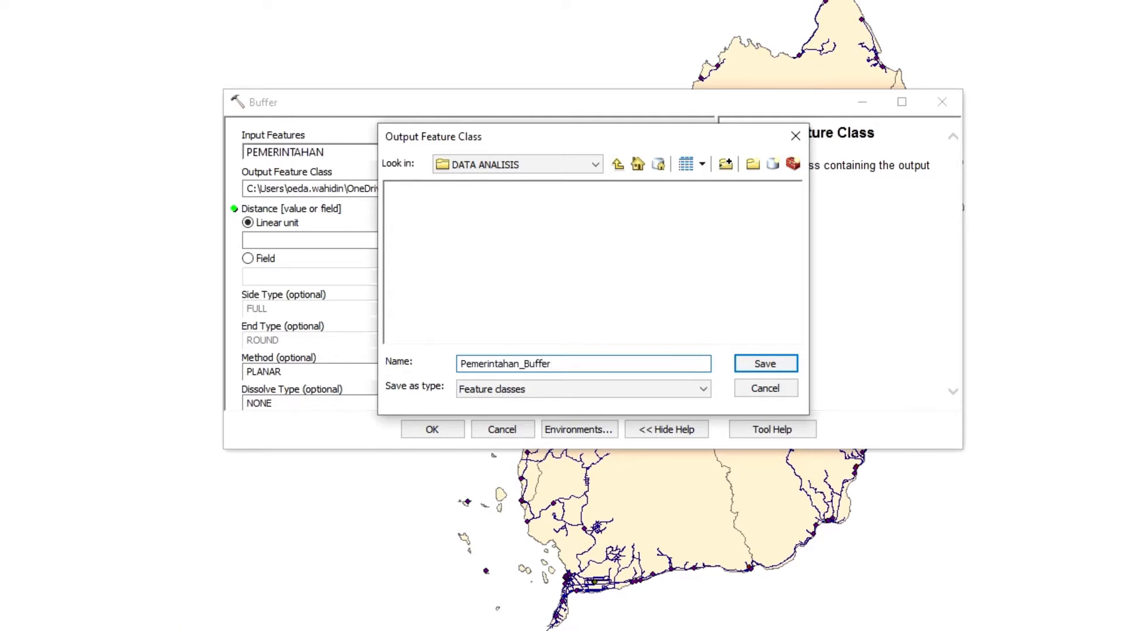
click(764, 363)
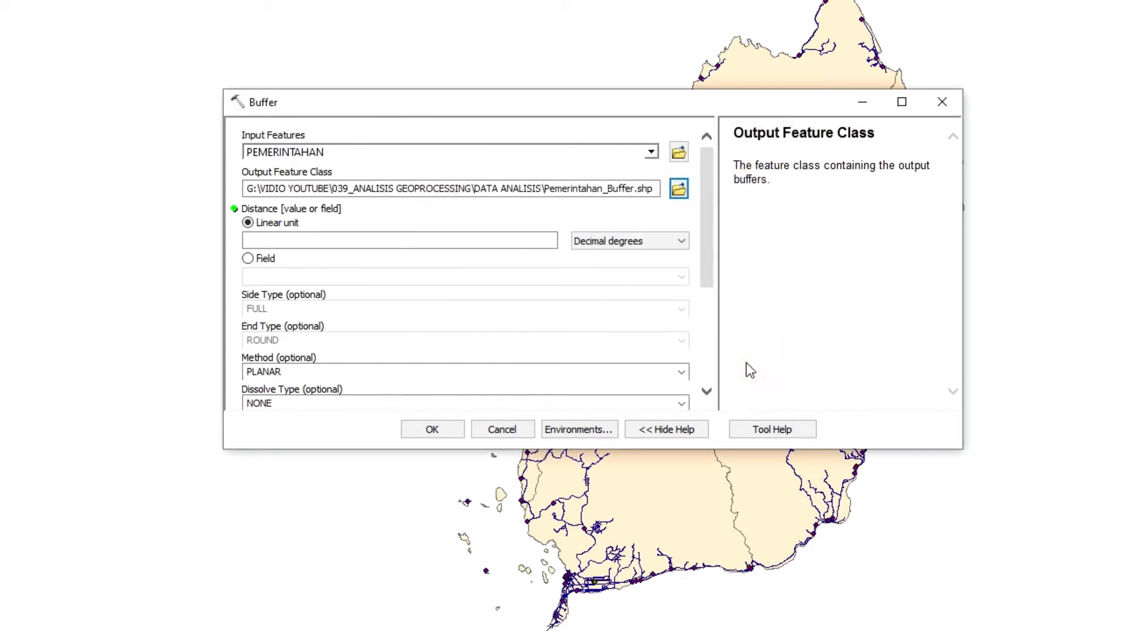
- Set the buffer's linear distance to 500 meters
click(328, 240)
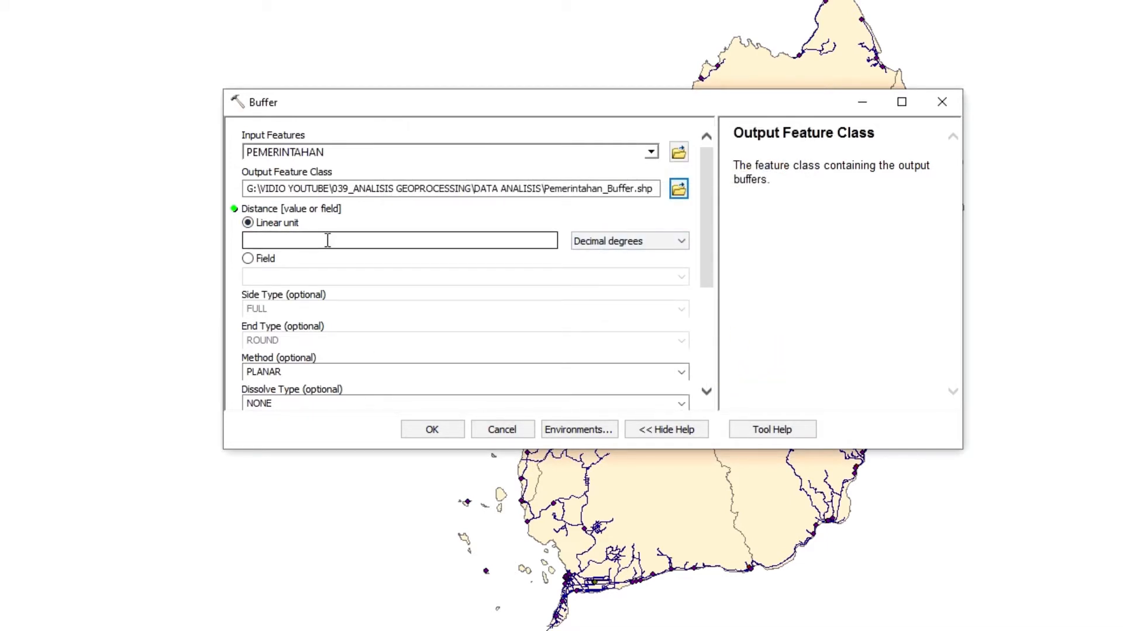
click(583, 243)
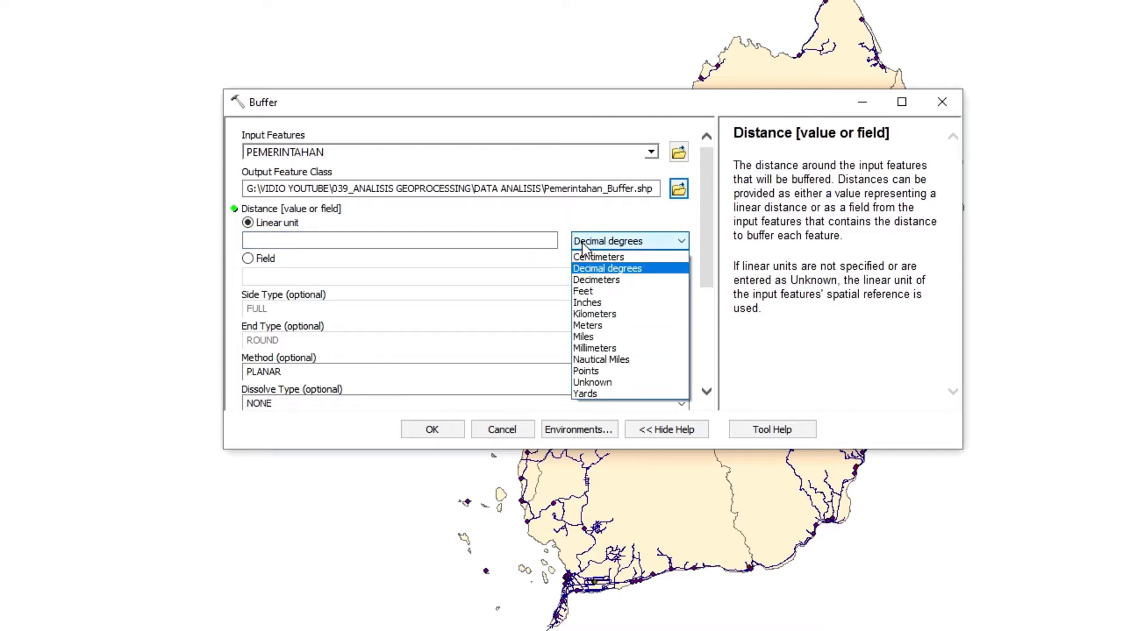
click(609, 325)
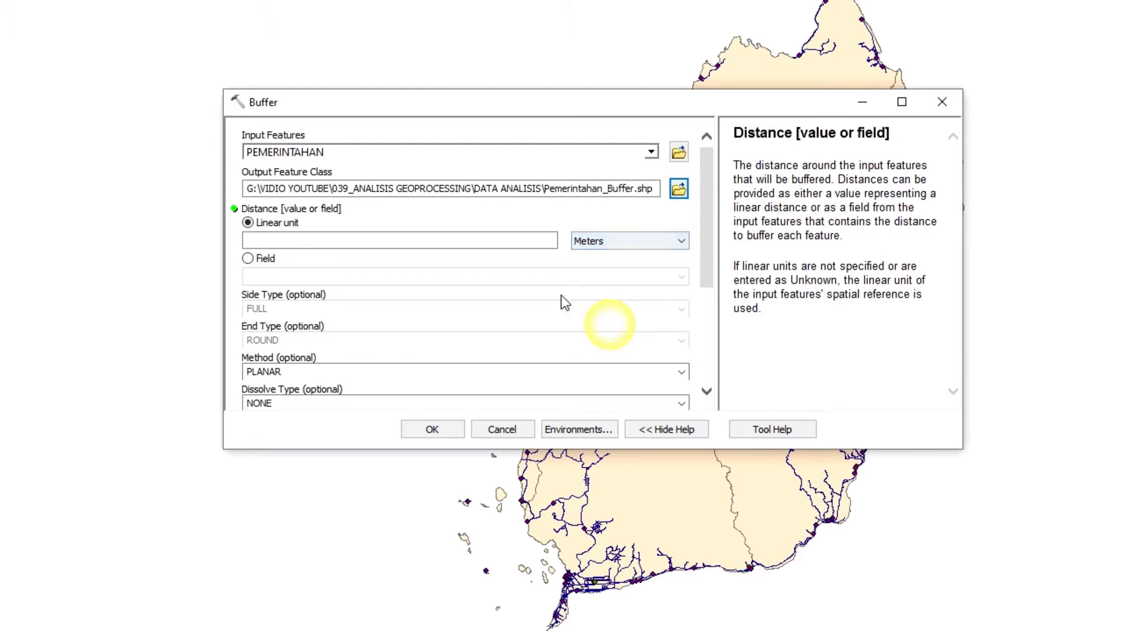
click(553, 240)
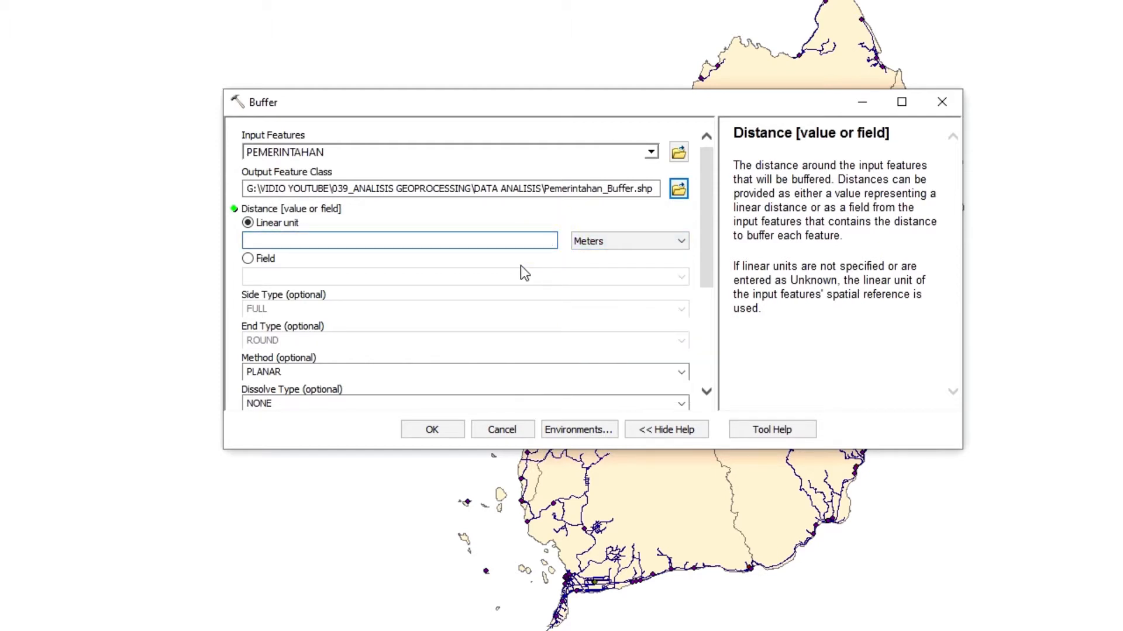
text(500)
- Keep the buffer method at PLANAR and choose NONE as the dissolve type
click(706, 222)
drag(707, 221, 706, 253)
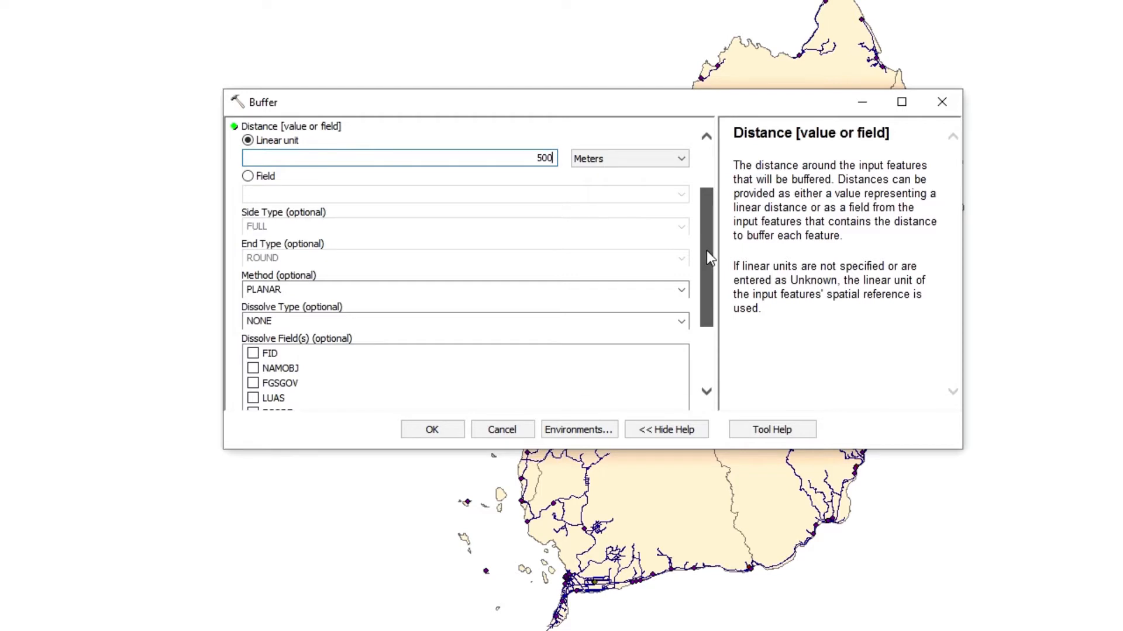
drag(707, 250, 707, 268)
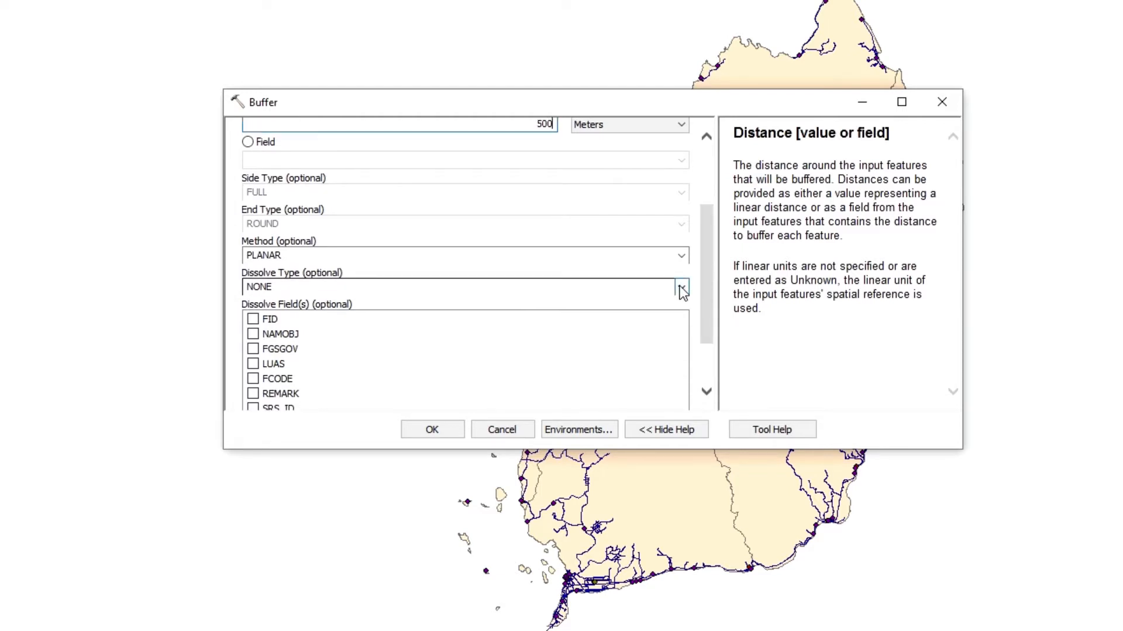
click(680, 258)
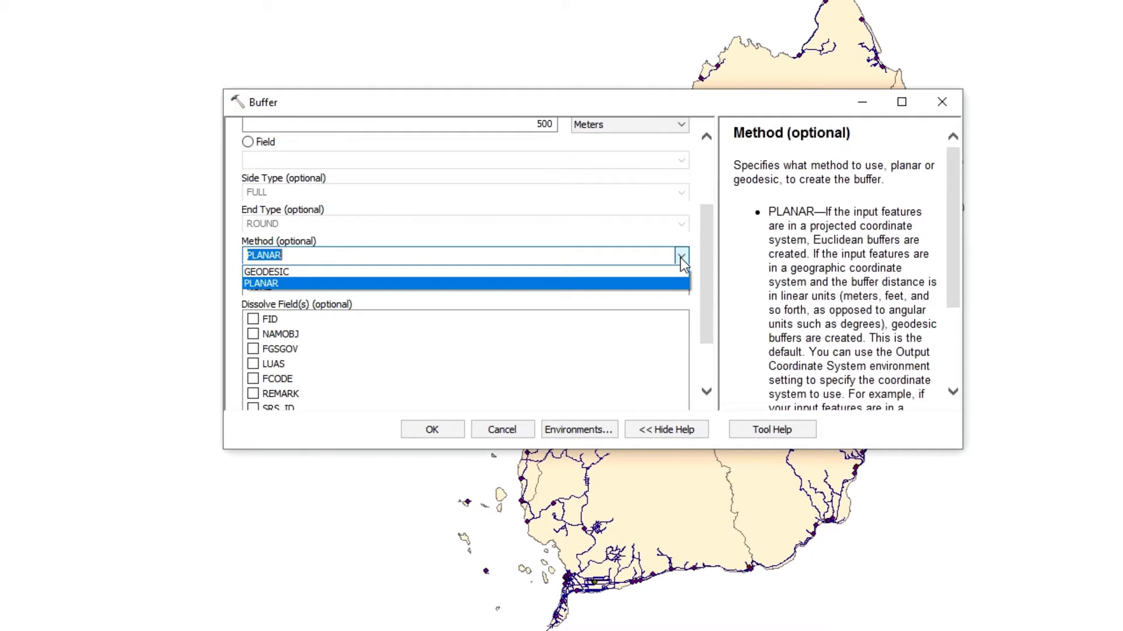
click(680, 258)
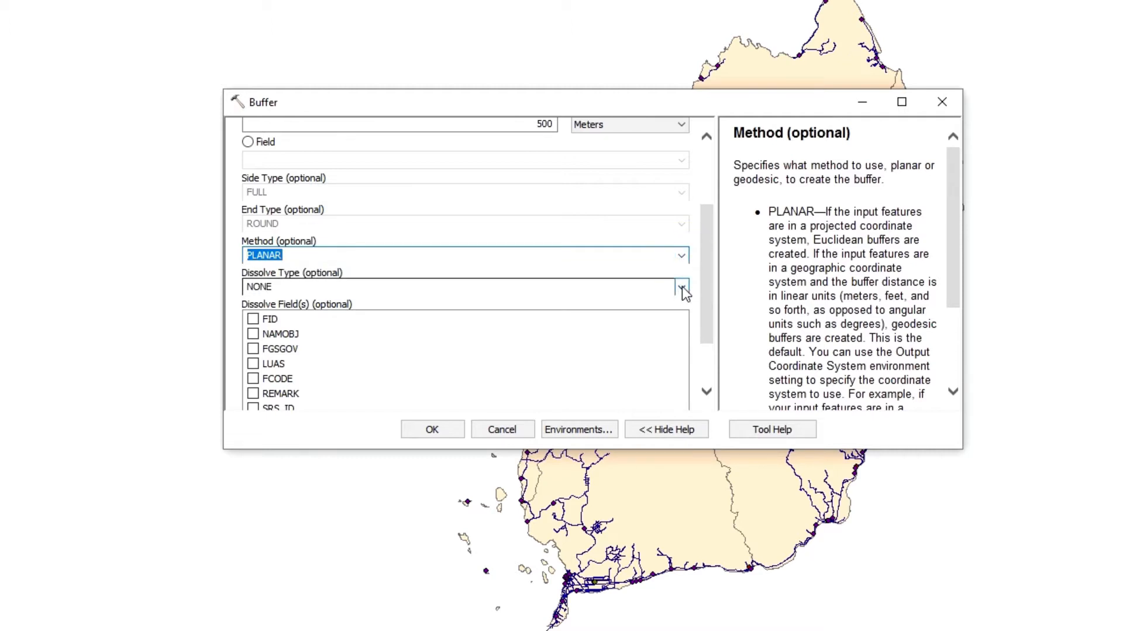
click(682, 286)
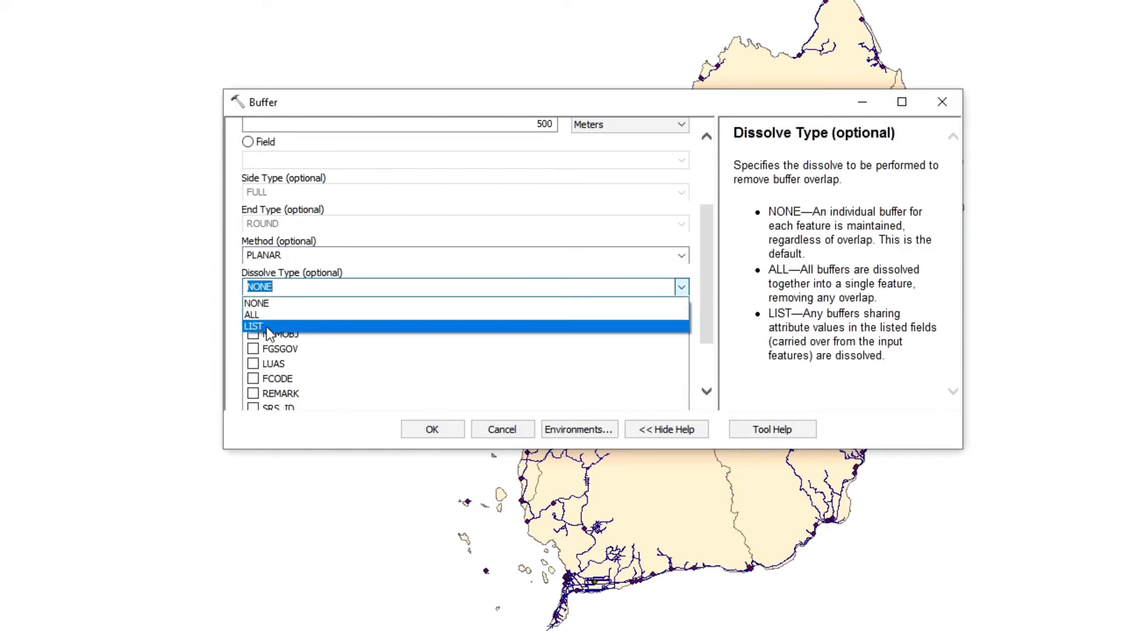
click(279, 302)
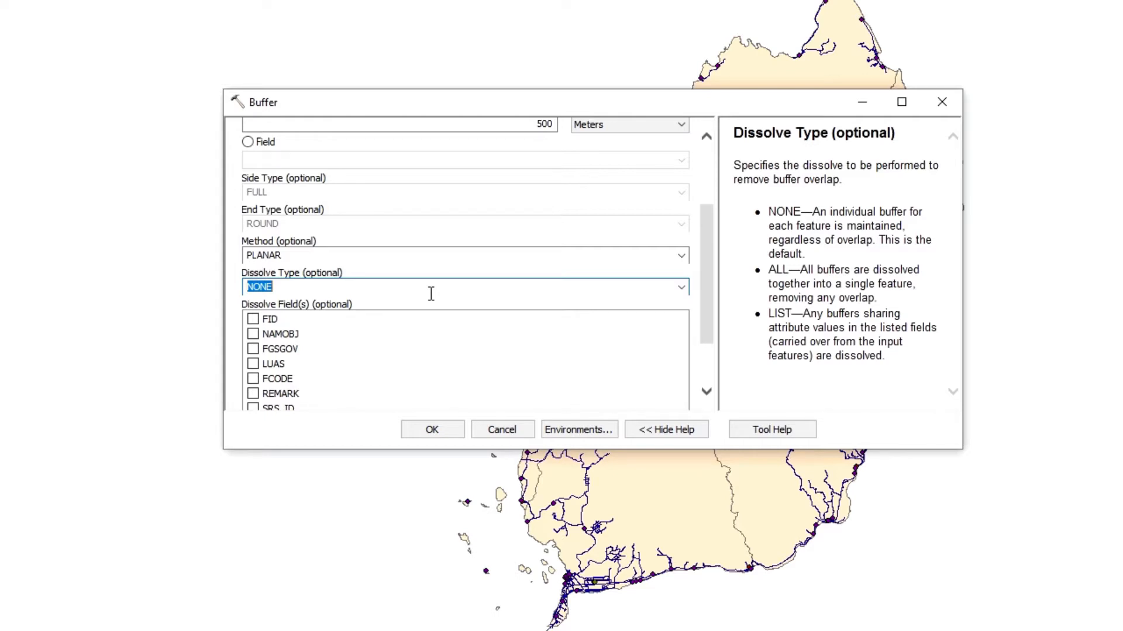
click(681, 287)
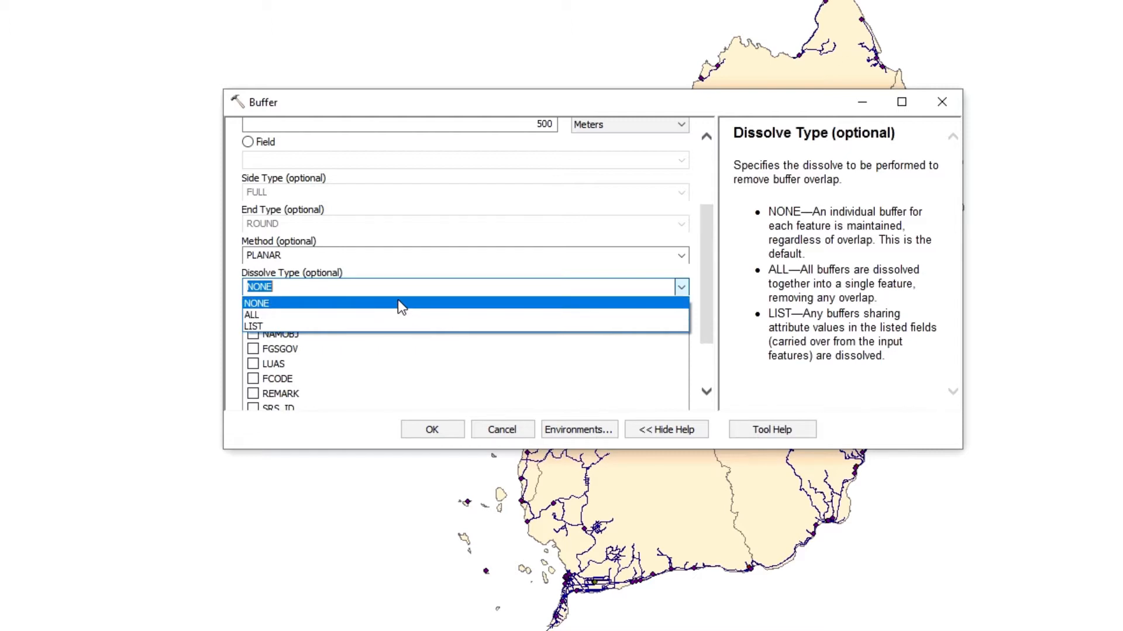
click(308, 304)
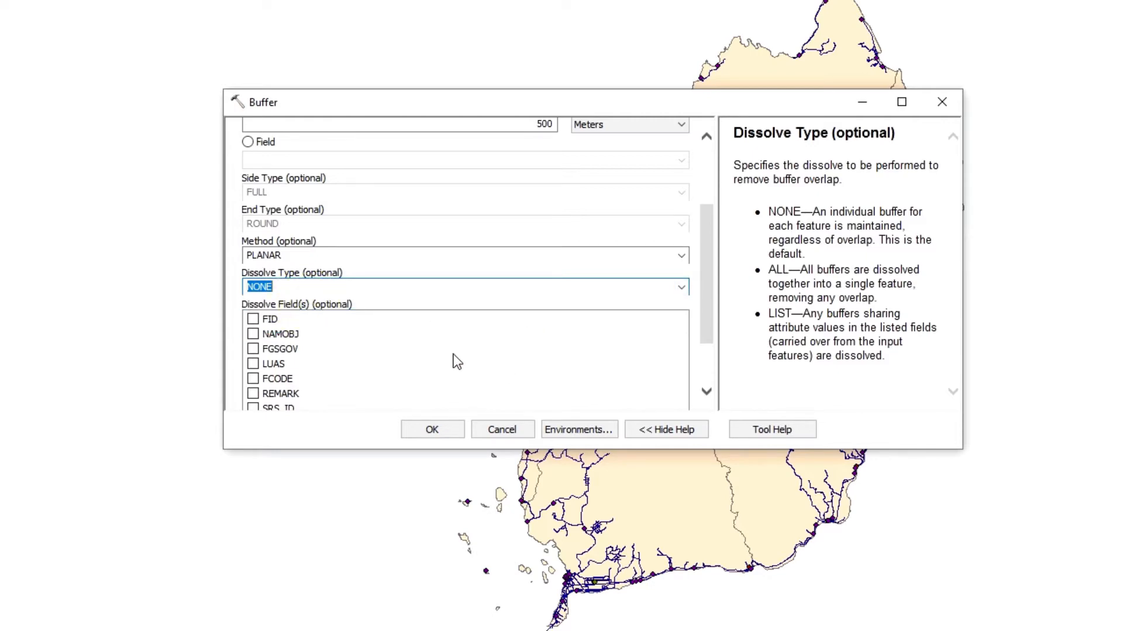
- Run the buffer and examine the buffers around the PEMERINTAHAN points on the island's western cape
click(436, 433)
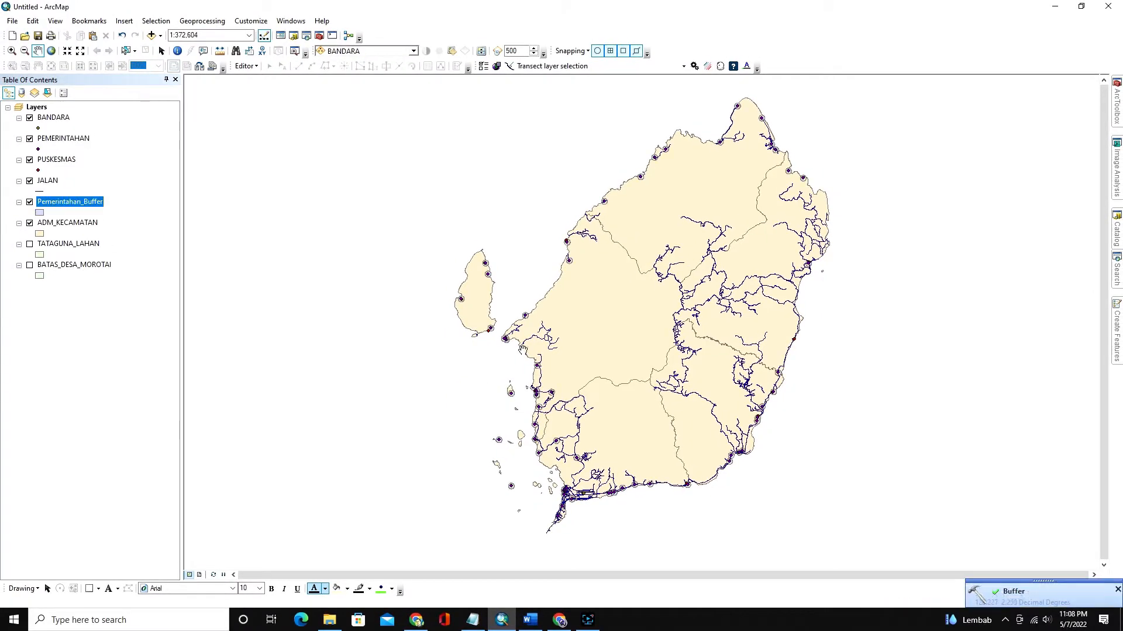
scroll(504, 338, down, 5)
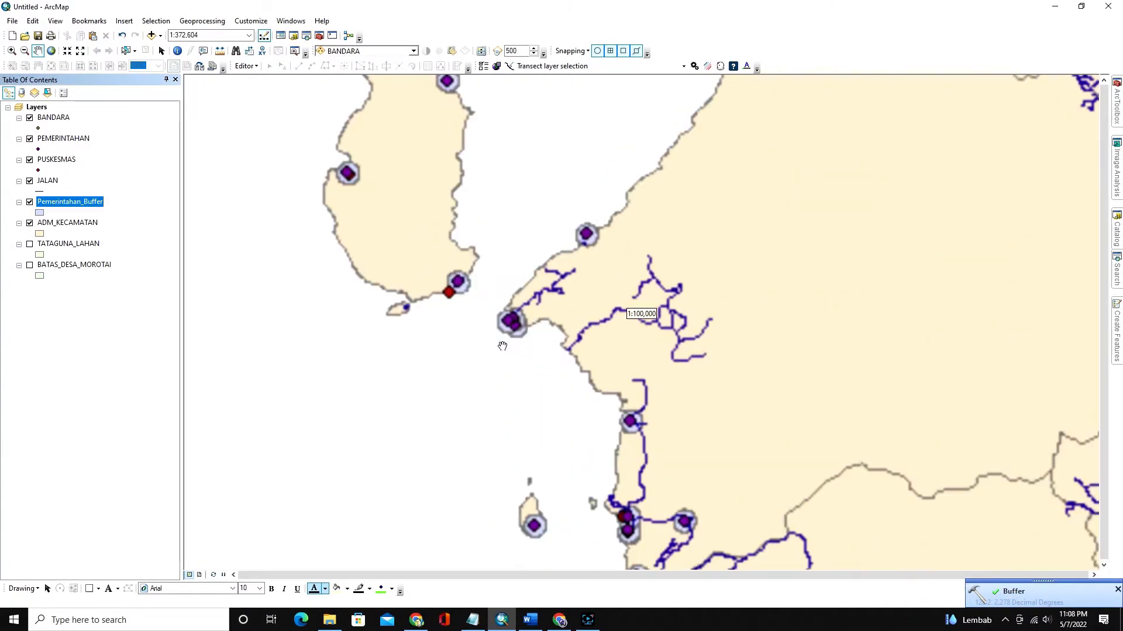
scroll(517, 331, down, 5)
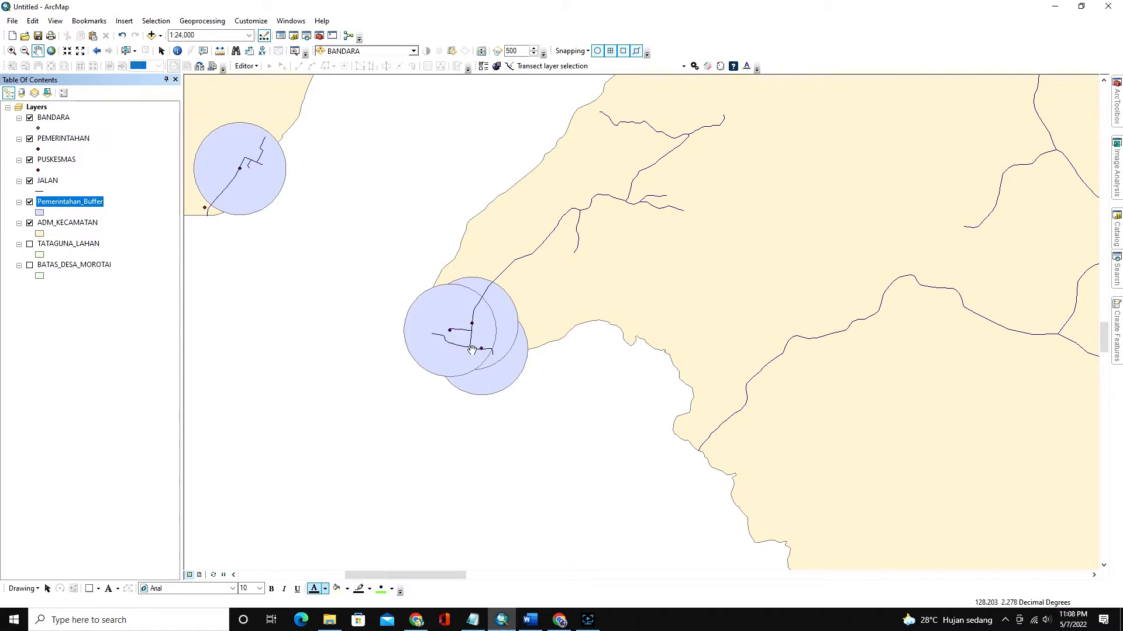
- Start another Buffer operation with the PEMERINTAHAN layer as the input features
click(209, 22)
click(216, 34)
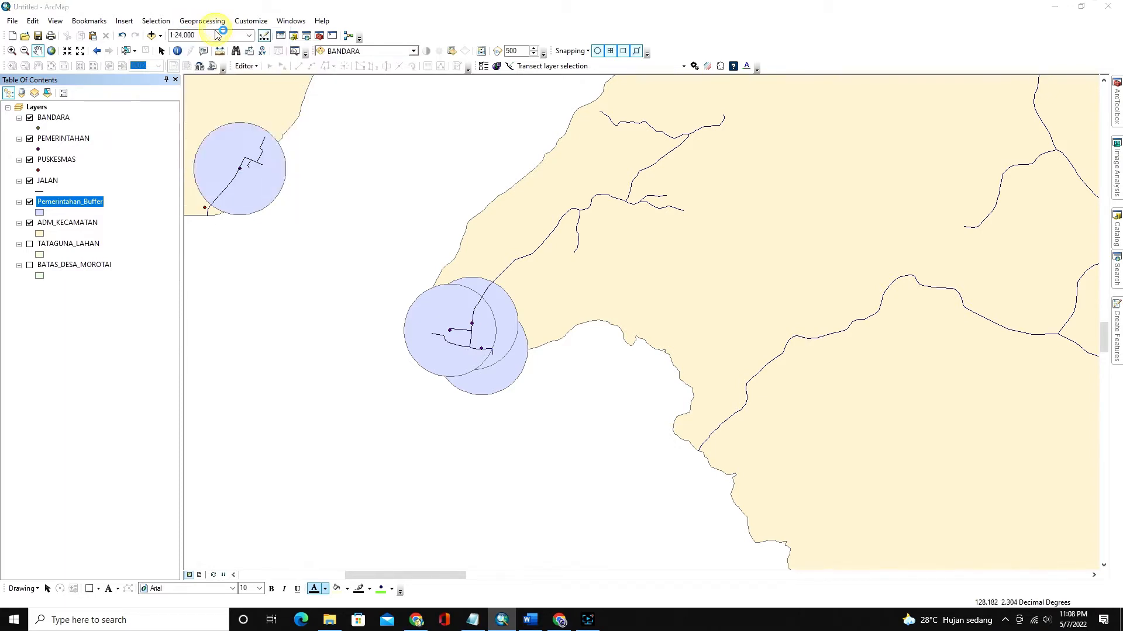
click(620, 206)
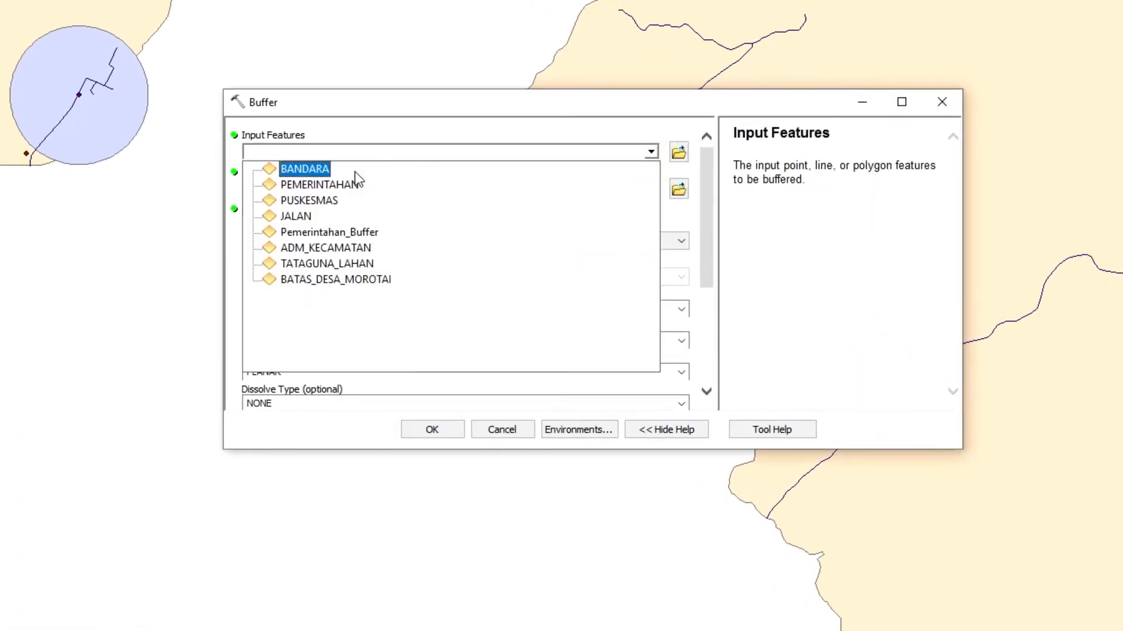
click(351, 184)
- Set the buffer output to a feature class named Pemerintahan_BufferALL.shp in the DATA ANALISIS folder
click(678, 189)
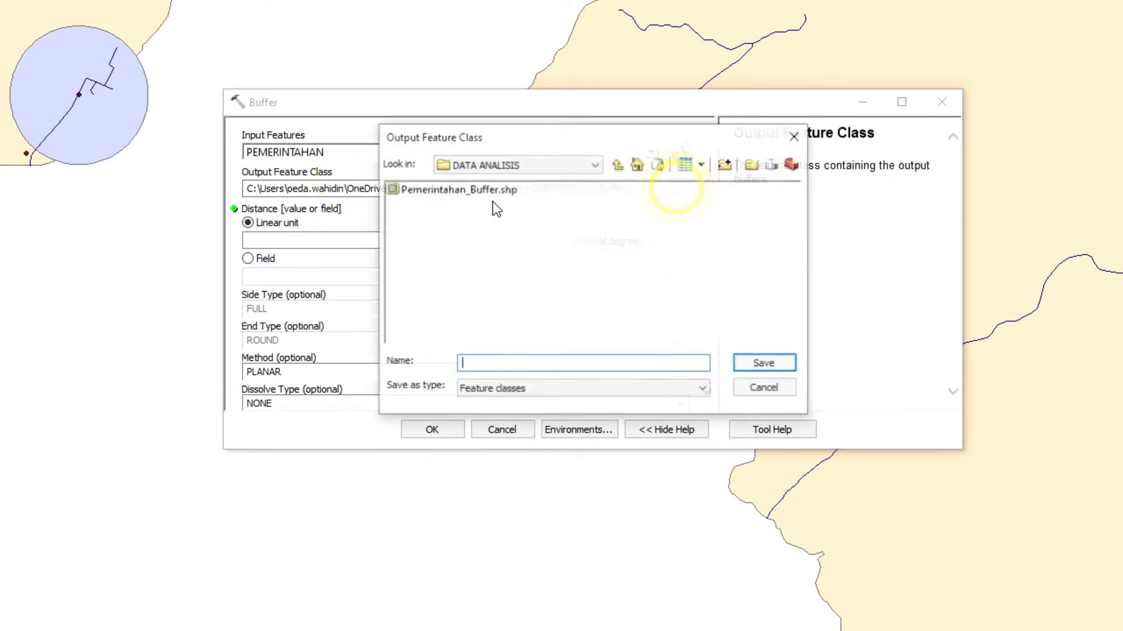
click(488, 188)
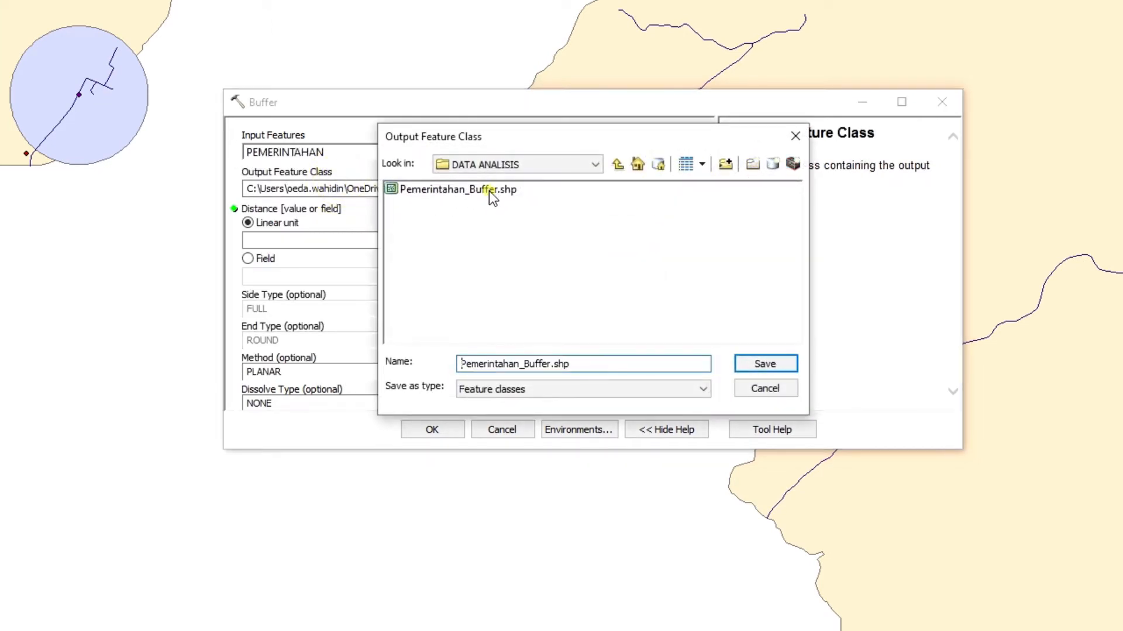
click(550, 364)
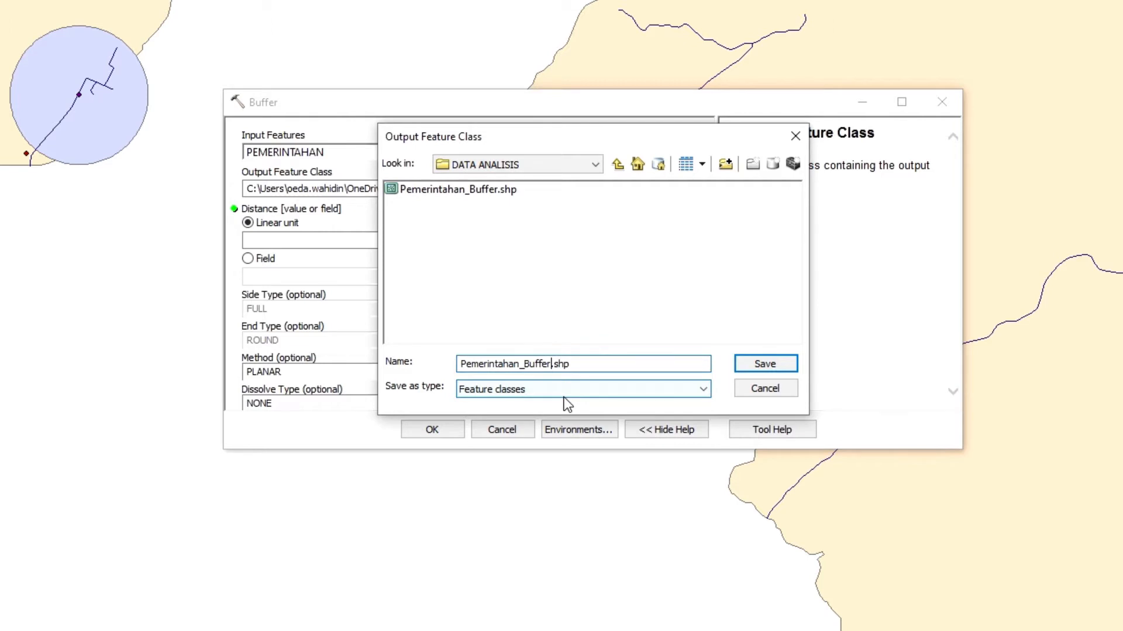
text(ALL)
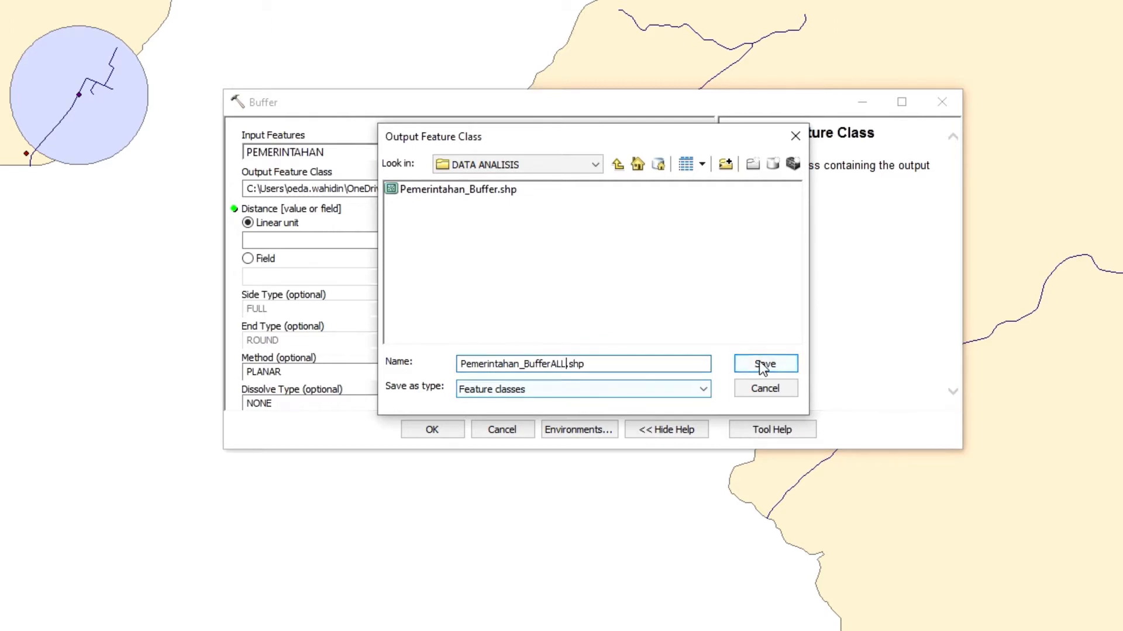
click(762, 364)
- Set the linear distance of the PEMERINTAHAN buffer to 500 meters
click(544, 240)
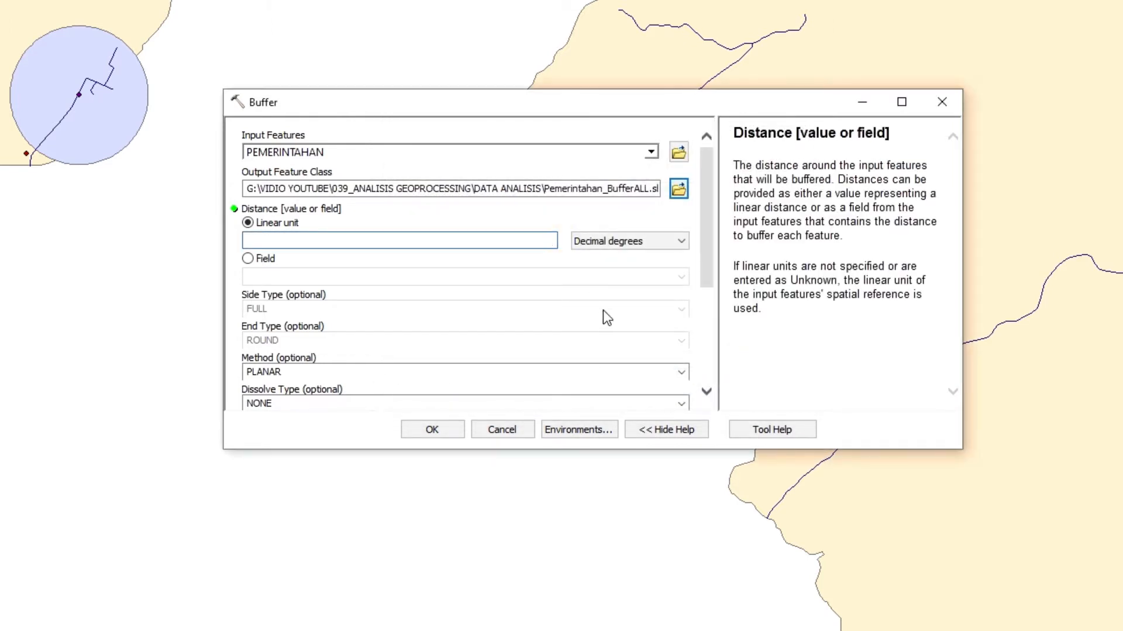
text(500)
click(597, 242)
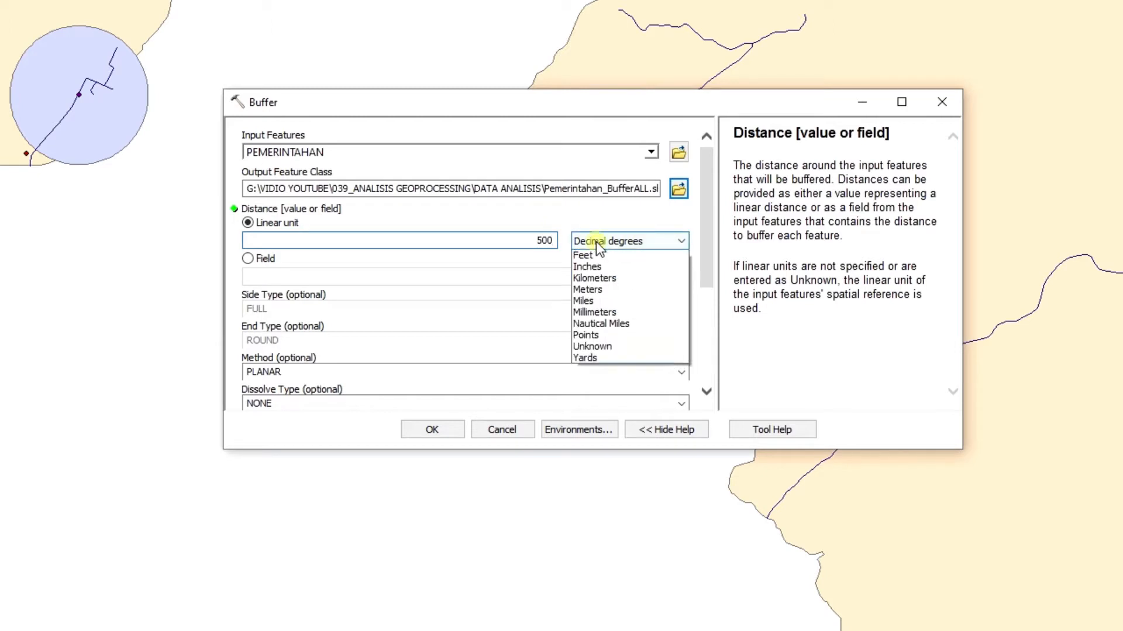
click(578, 321)
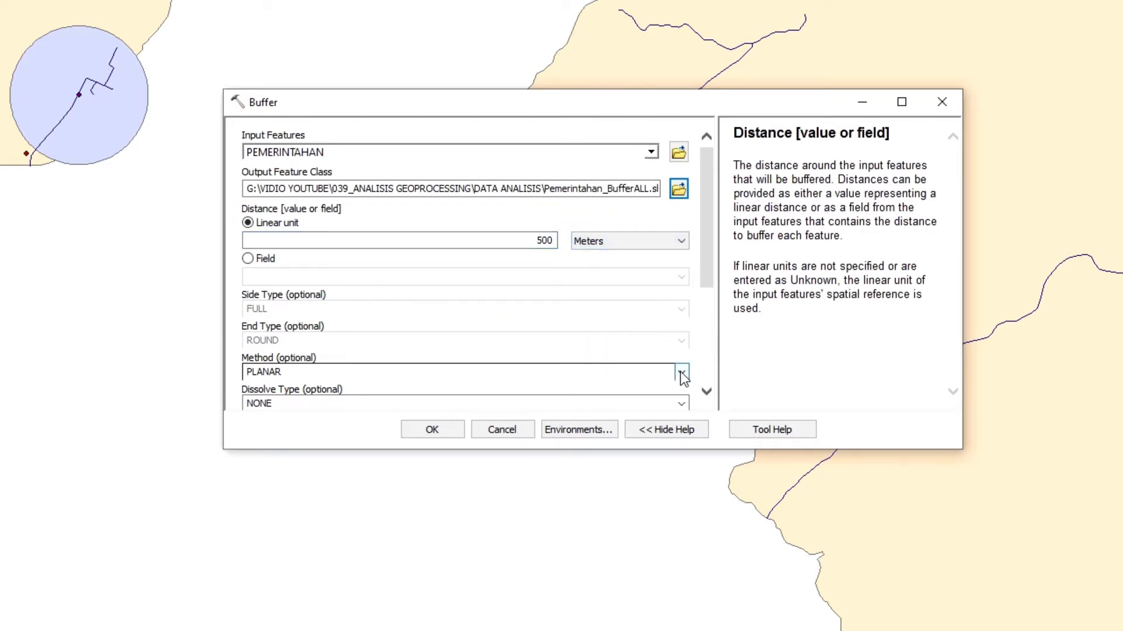
- Choose ALL as the dissolve type and run the PEMERINTAHAN buffer
click(681, 404)
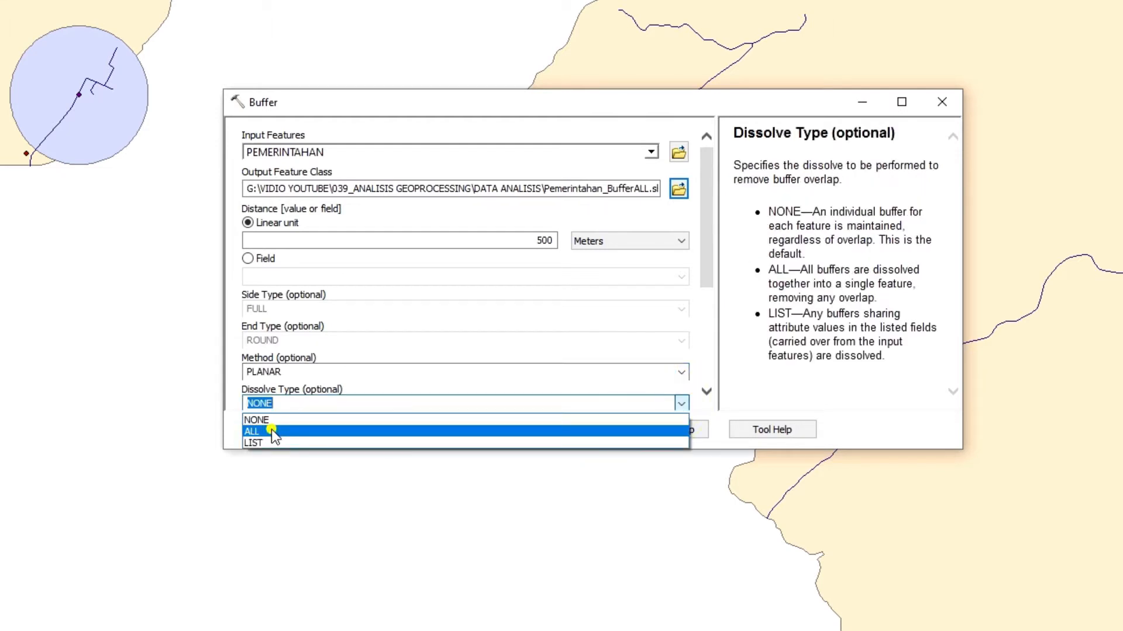
click(272, 432)
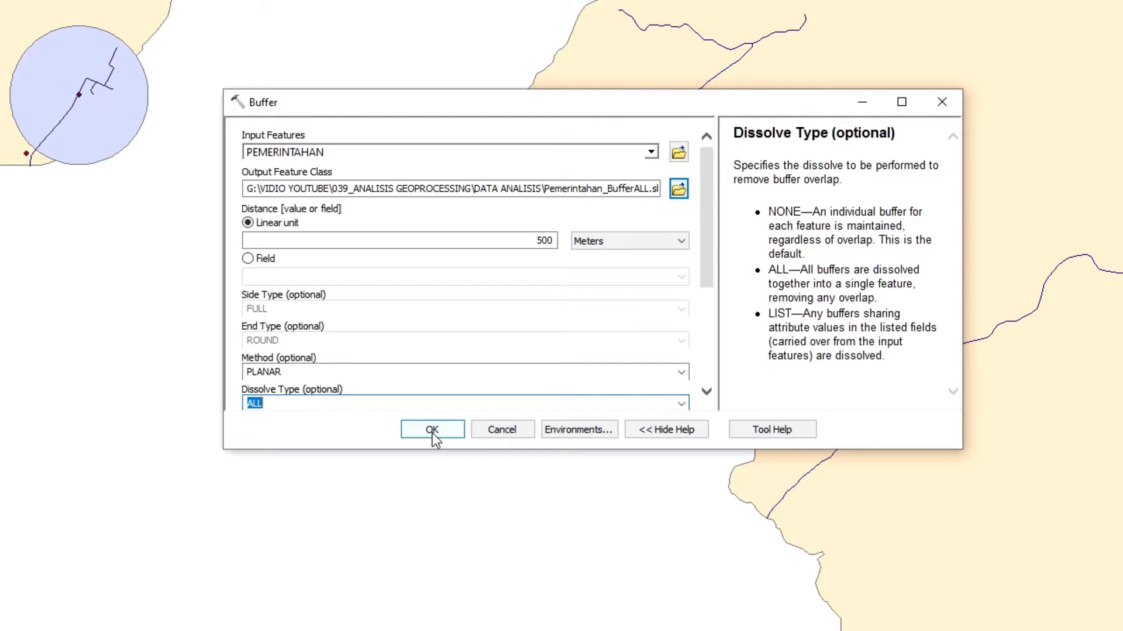
click(432, 430)
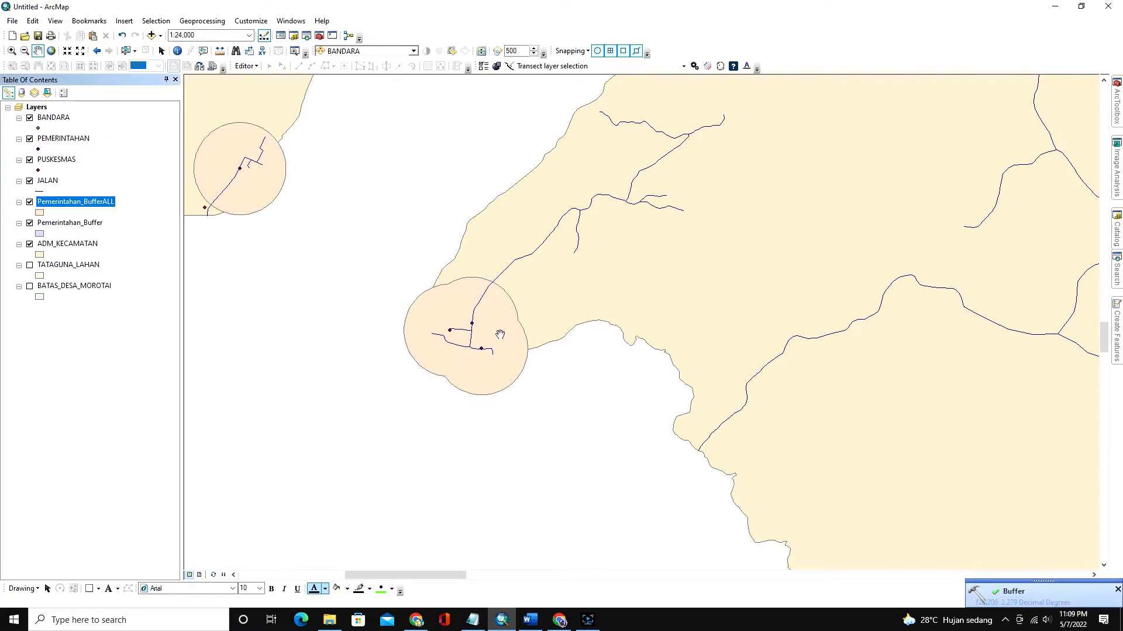
- Compare the Pemerintahan_BufferALL layer with Pemerintahan_Buffer by toggling its visibility, and view the dissolved buffers across the whole island
click(30, 201)
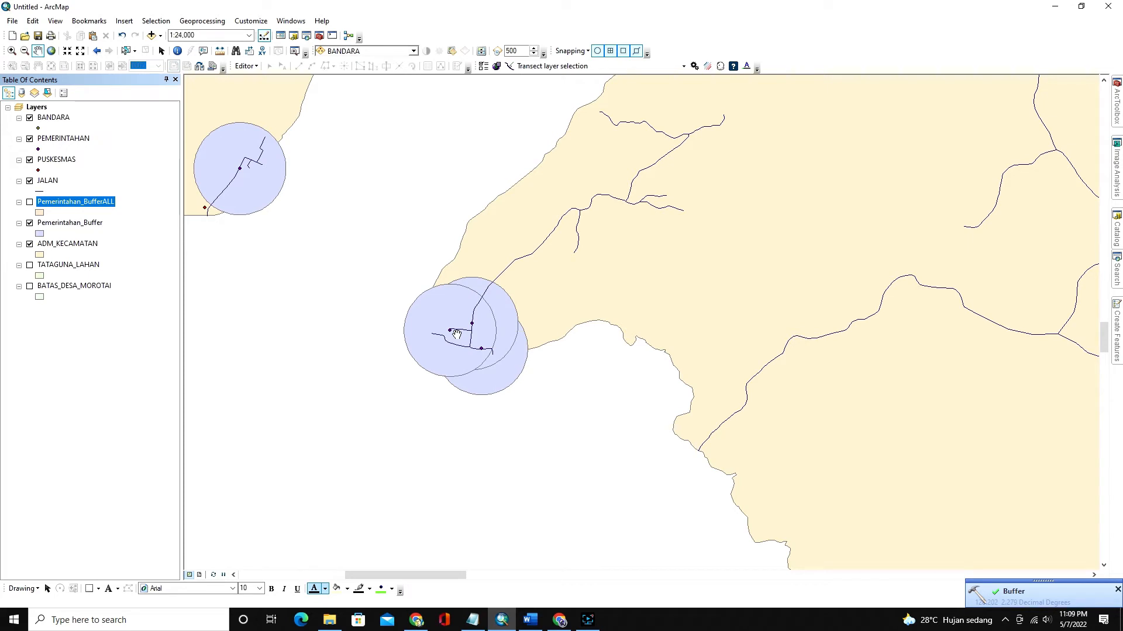
click(29, 202)
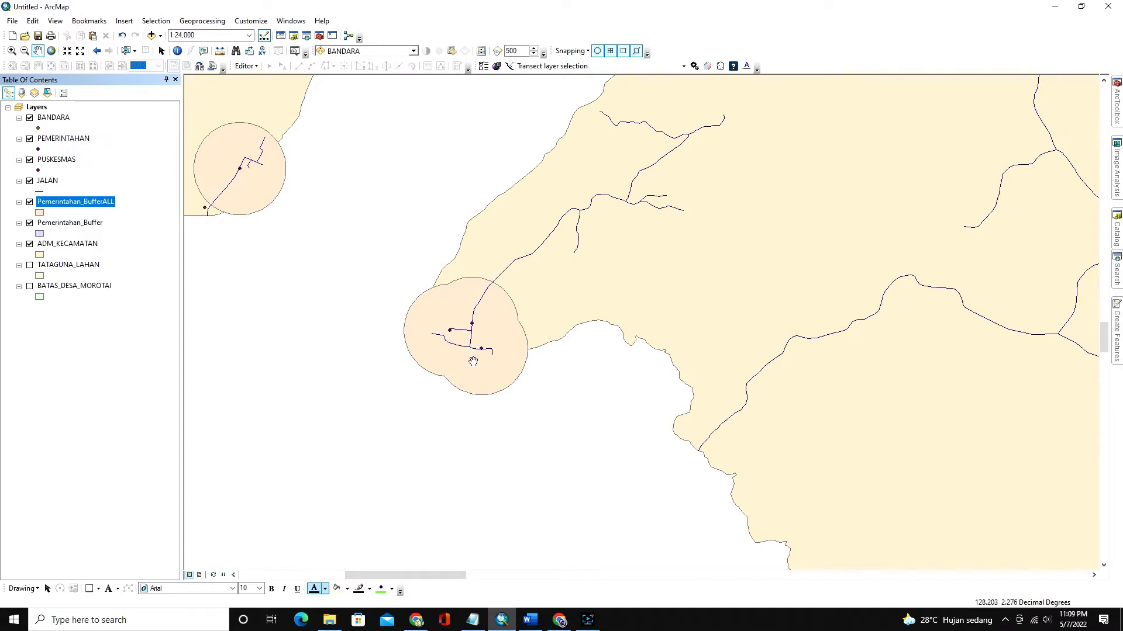
scroll(473, 361, up, 4)
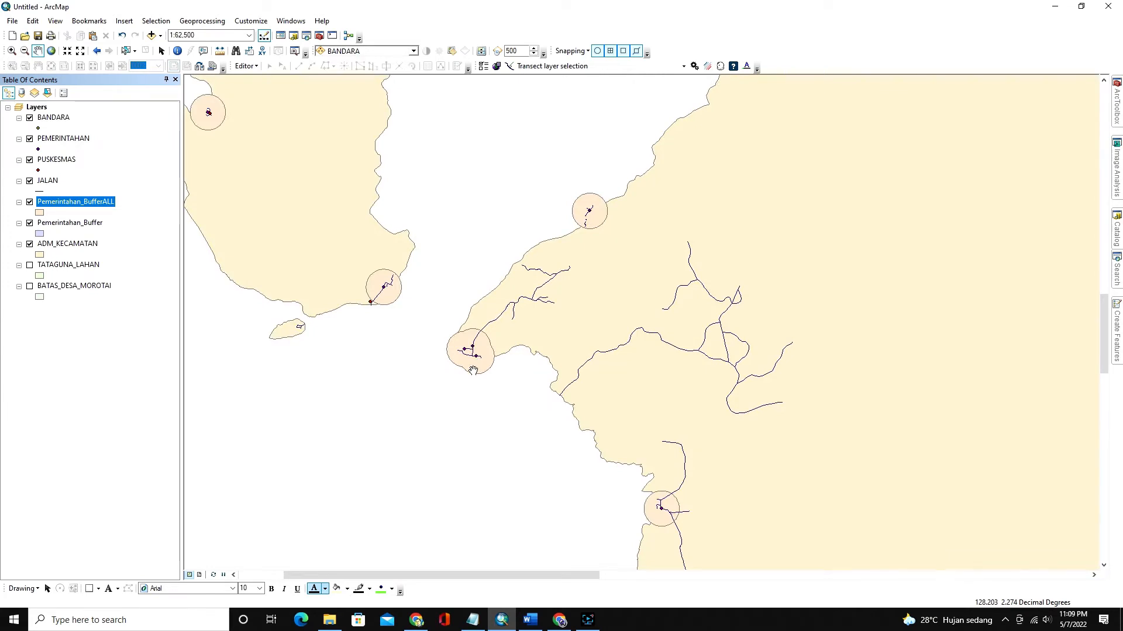
scroll(473, 363, up, 3)
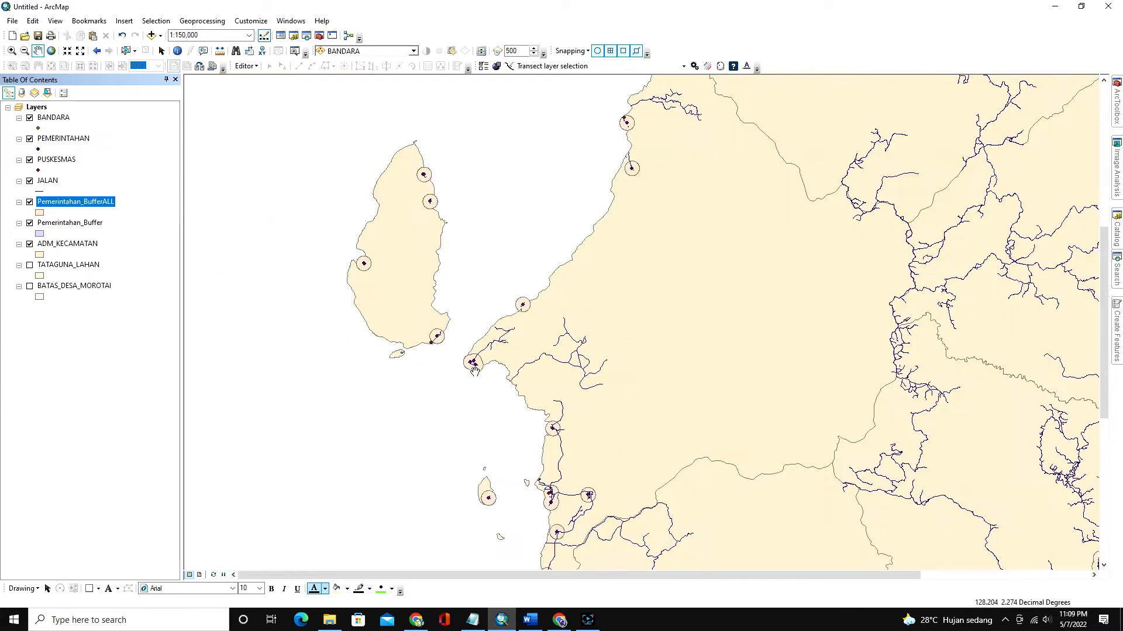
scroll(469, 390, up, 2)
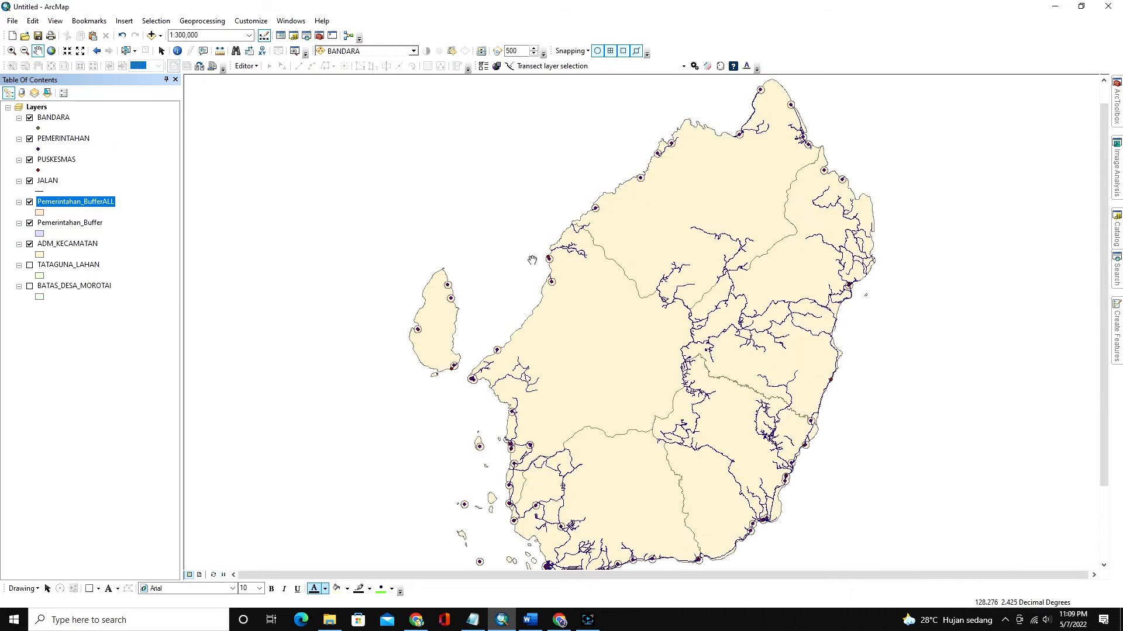
scroll(509, 249, up, 1)
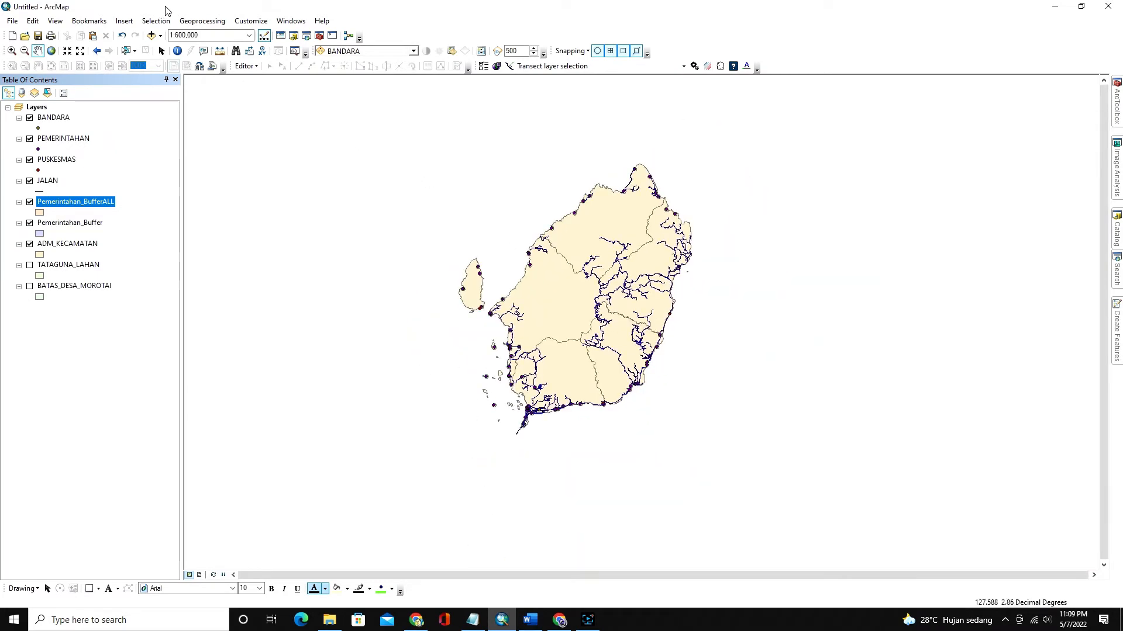
- Start a new Buffer operation with the JALAN road layer as the input features
click(202, 21)
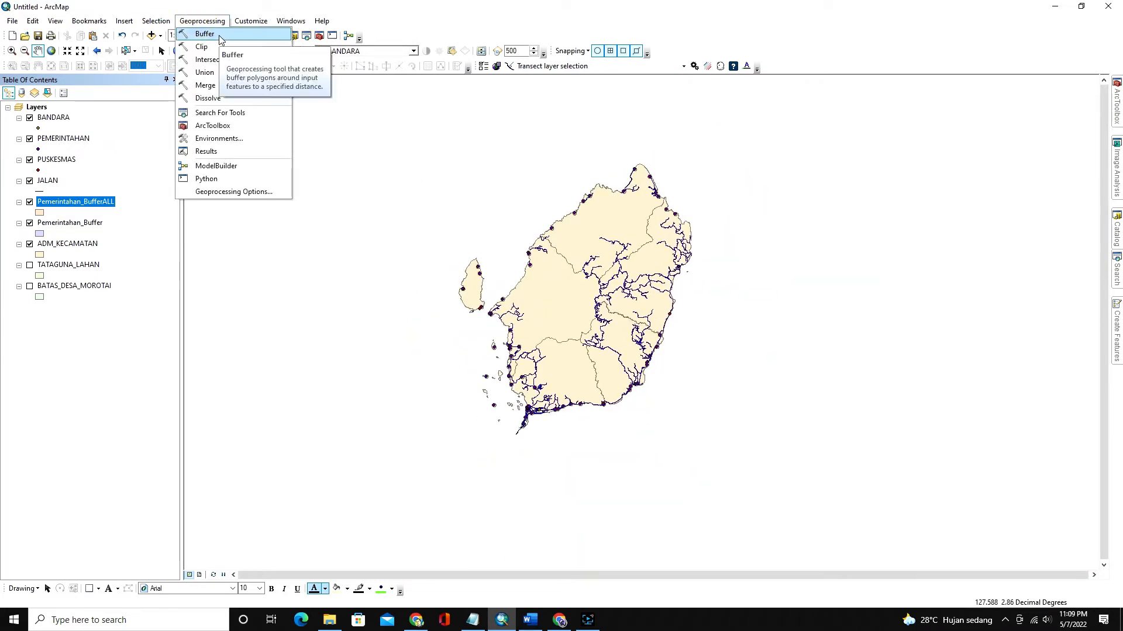
click(204, 34)
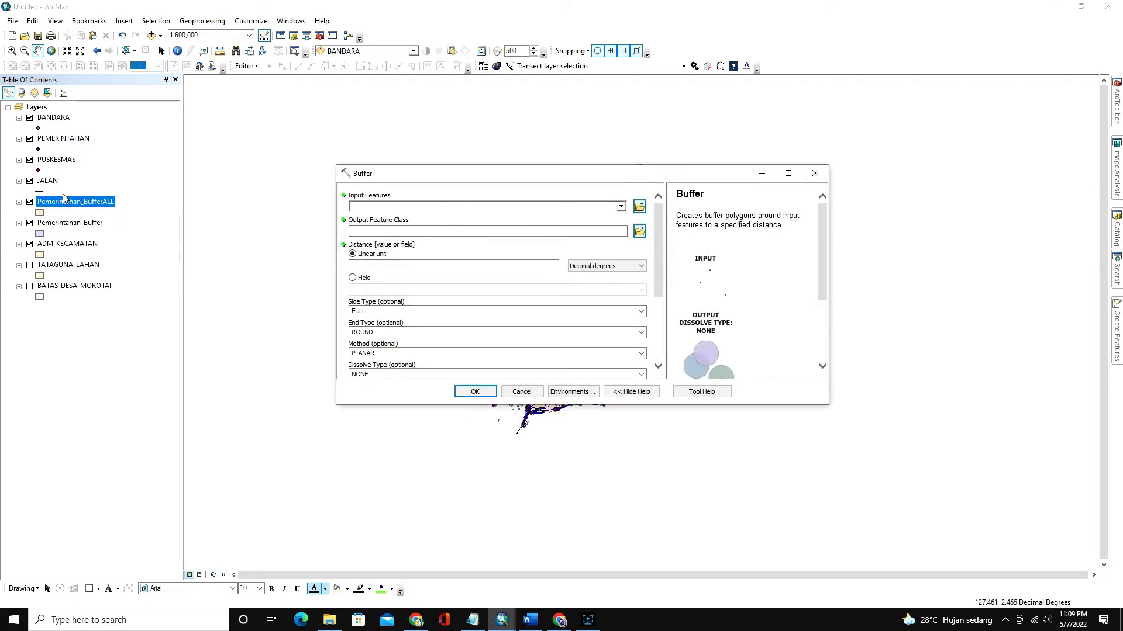
click(621, 207)
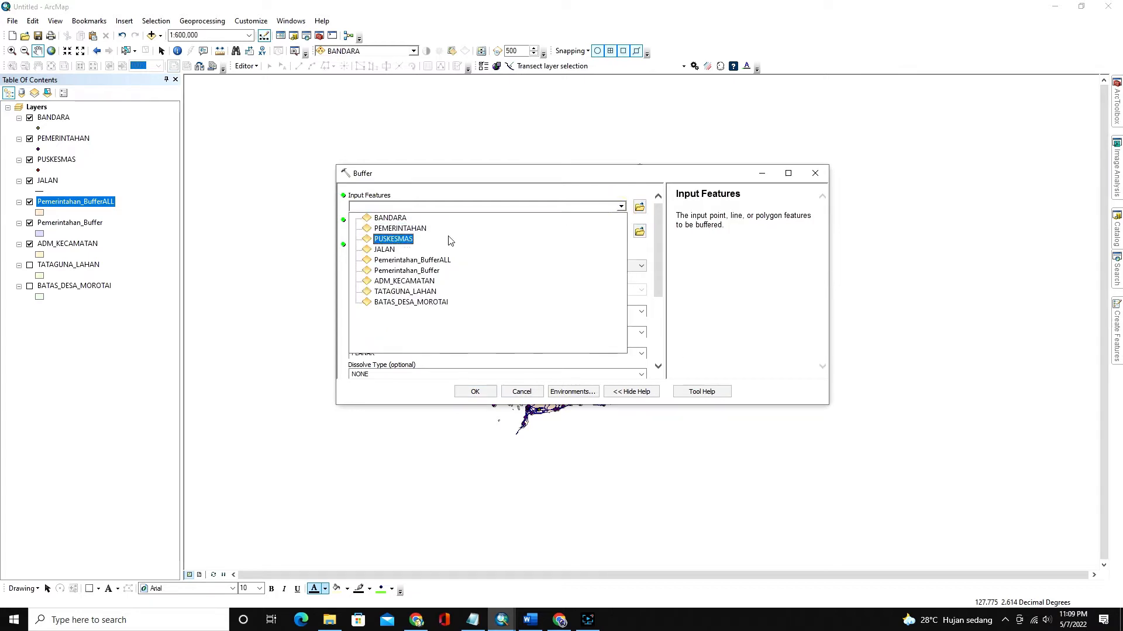
click(409, 249)
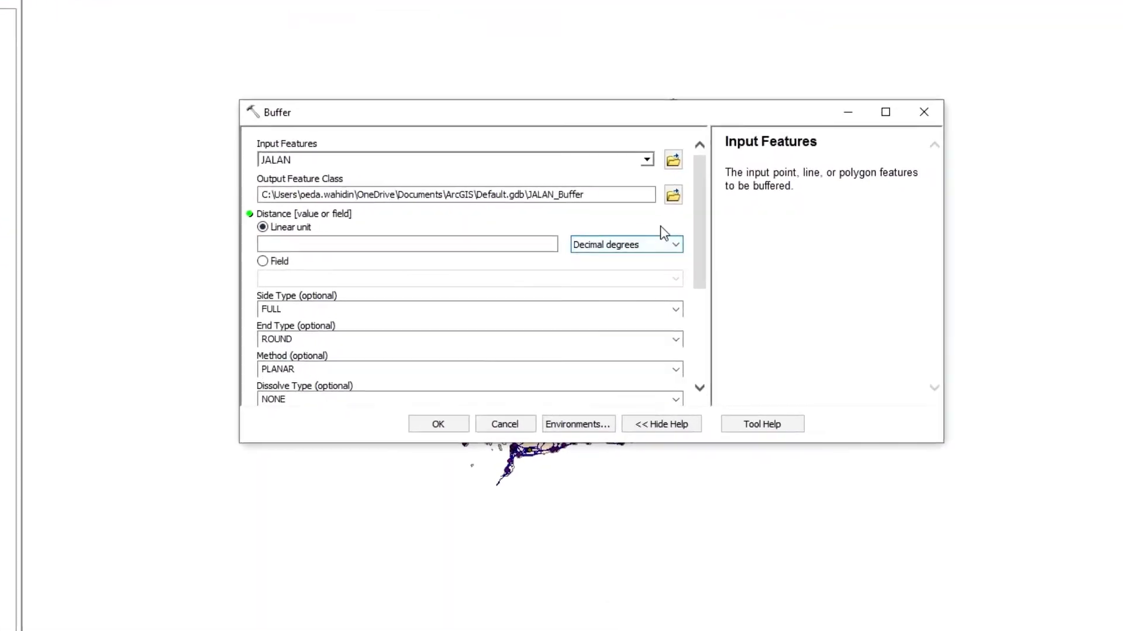
- Set the linear distance of the JALAN buffer to 500 meters
click(608, 244)
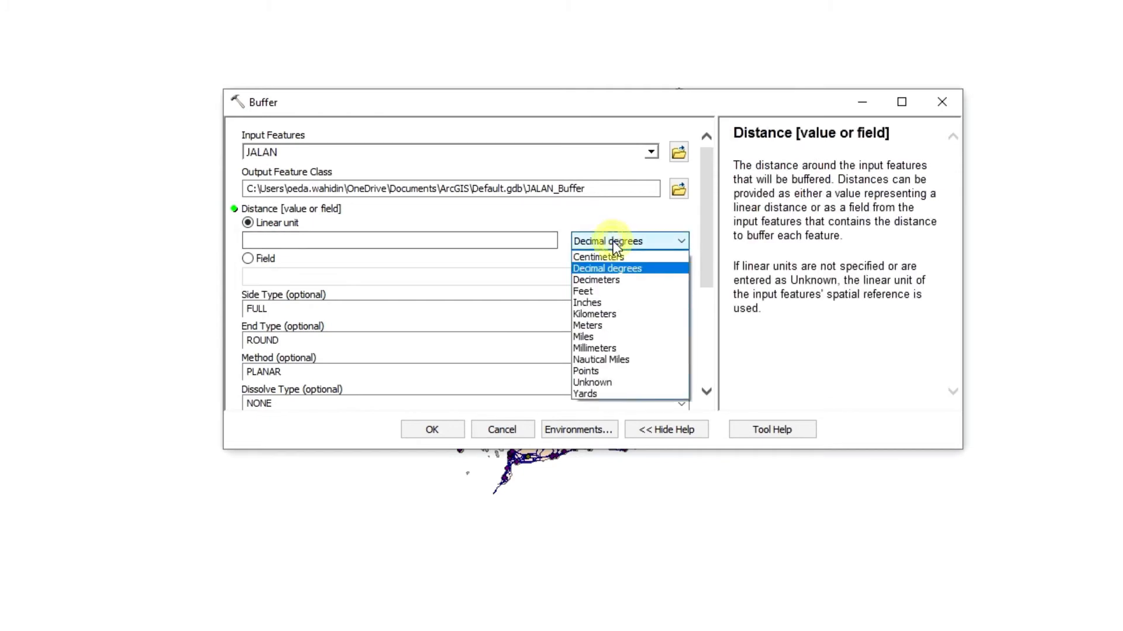
click(614, 325)
click(535, 238)
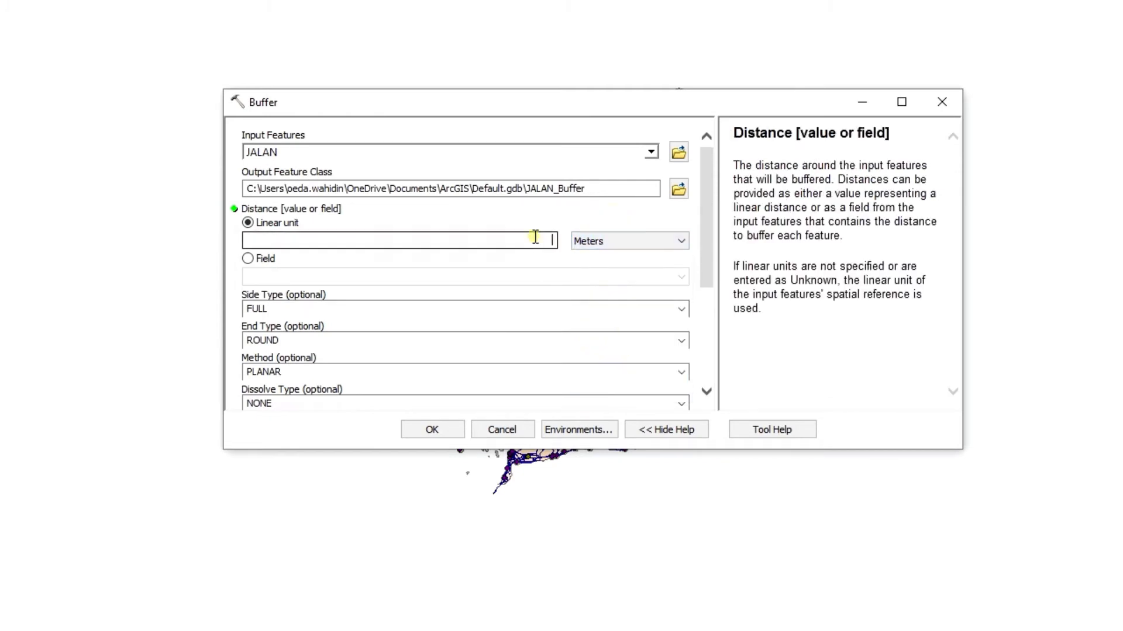
text(500)
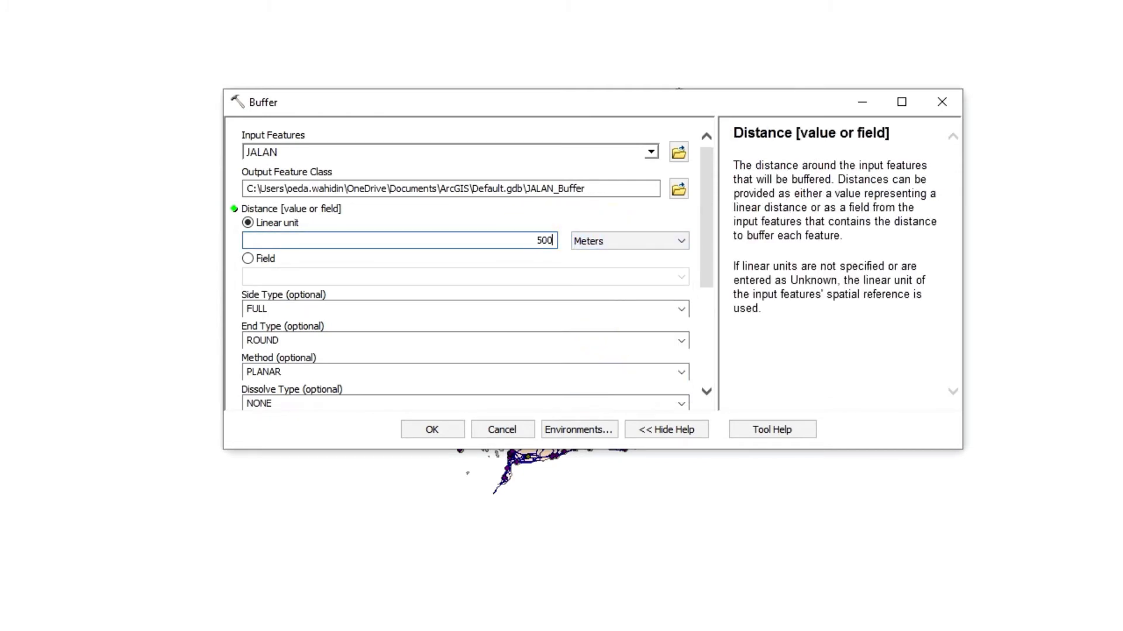
- Examine the available side type, end type and dissolve type options for the JALAN buffer
click(681, 310)
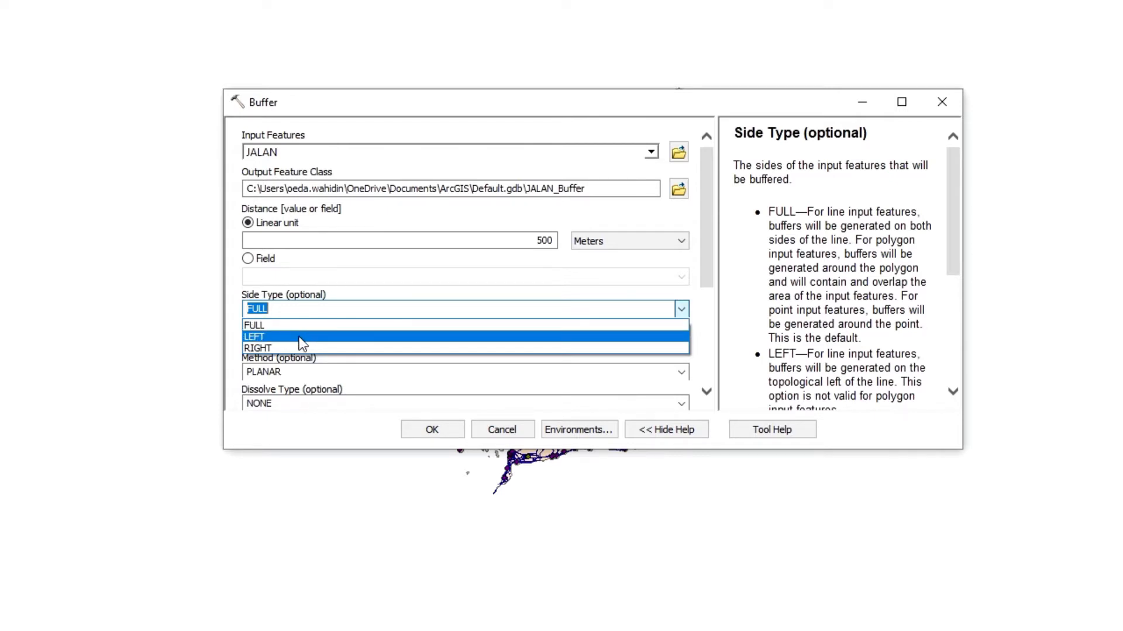
click(681, 308)
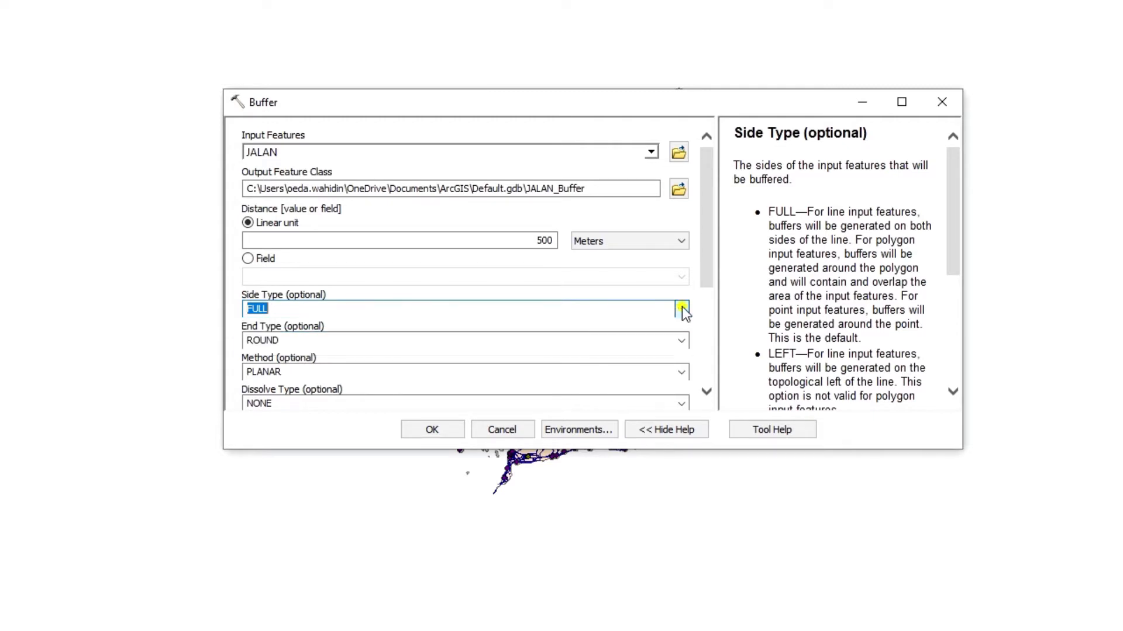
click(681, 341)
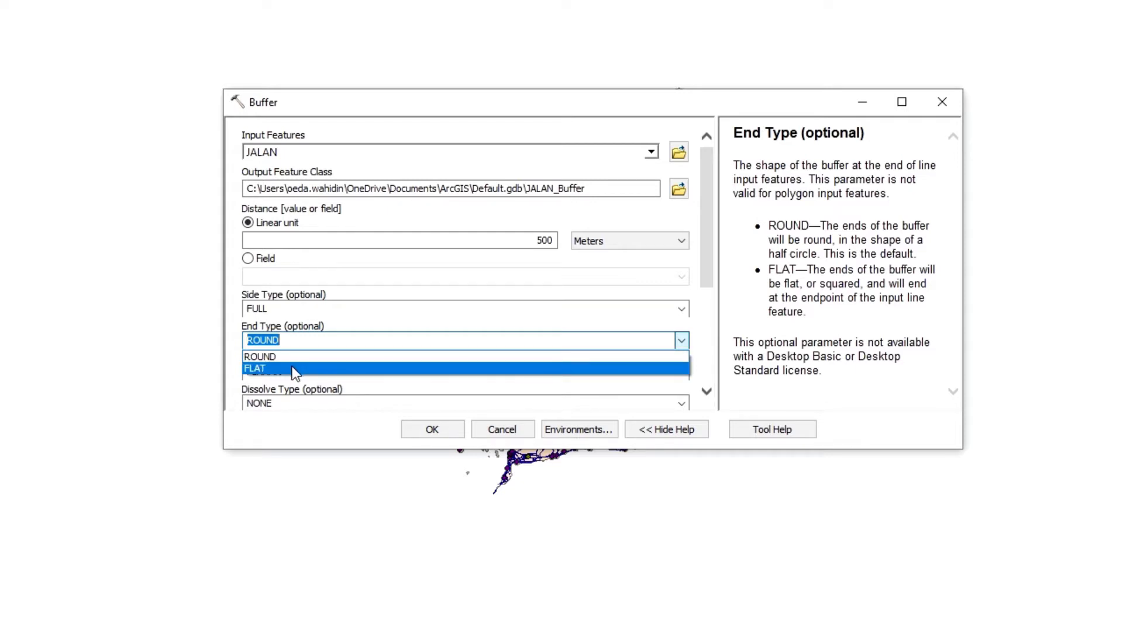
click(653, 314)
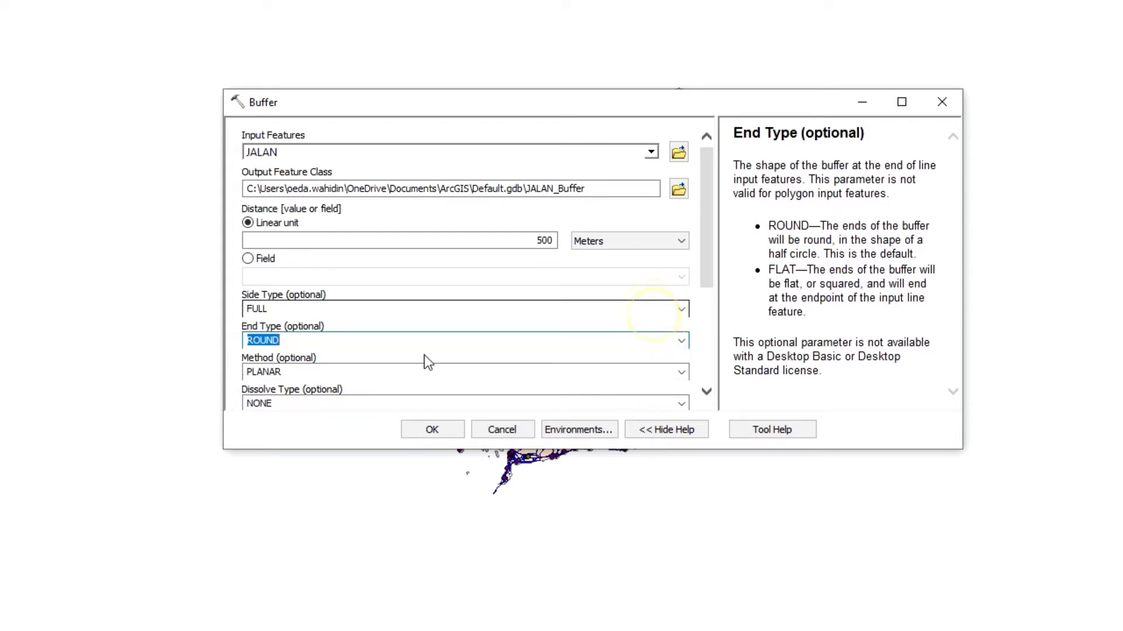
drag(707, 263, 709, 306)
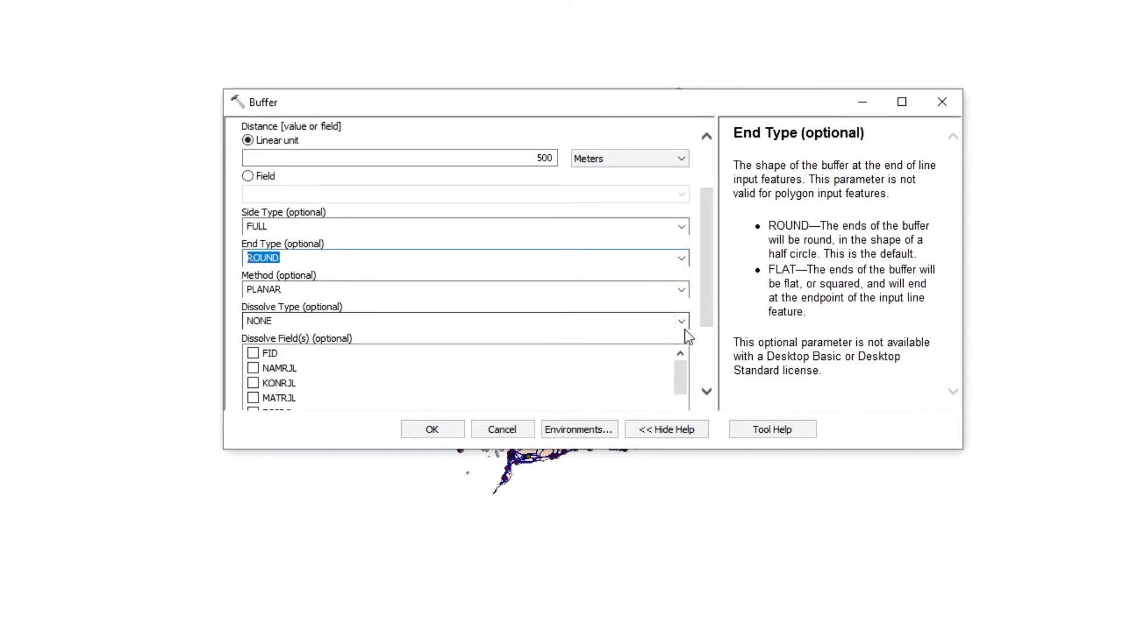
click(682, 321)
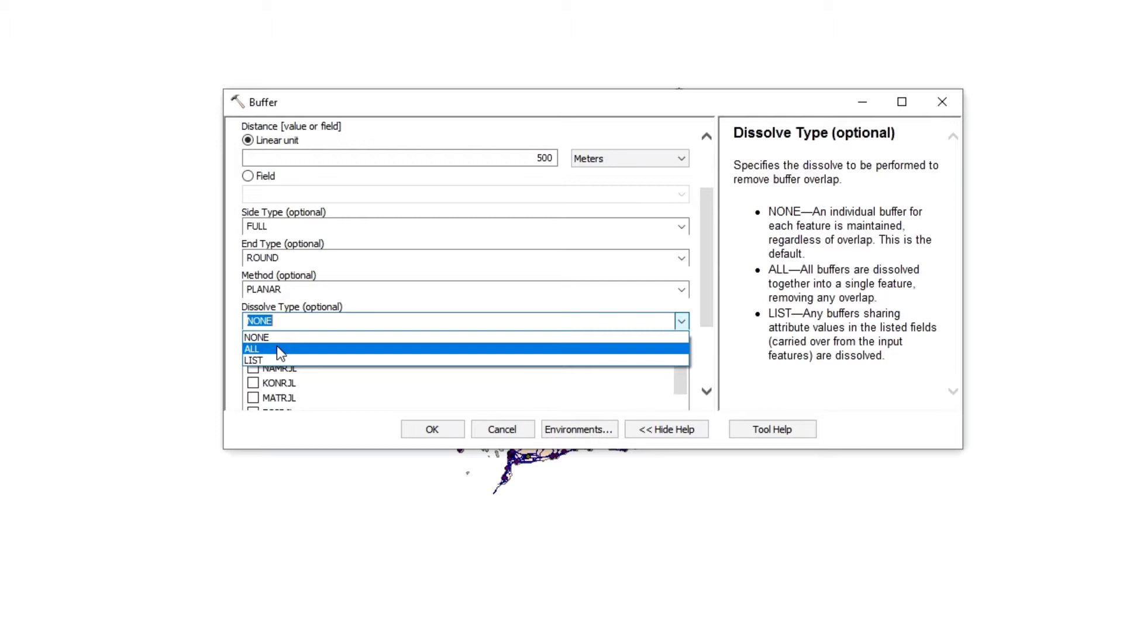
click(678, 225)
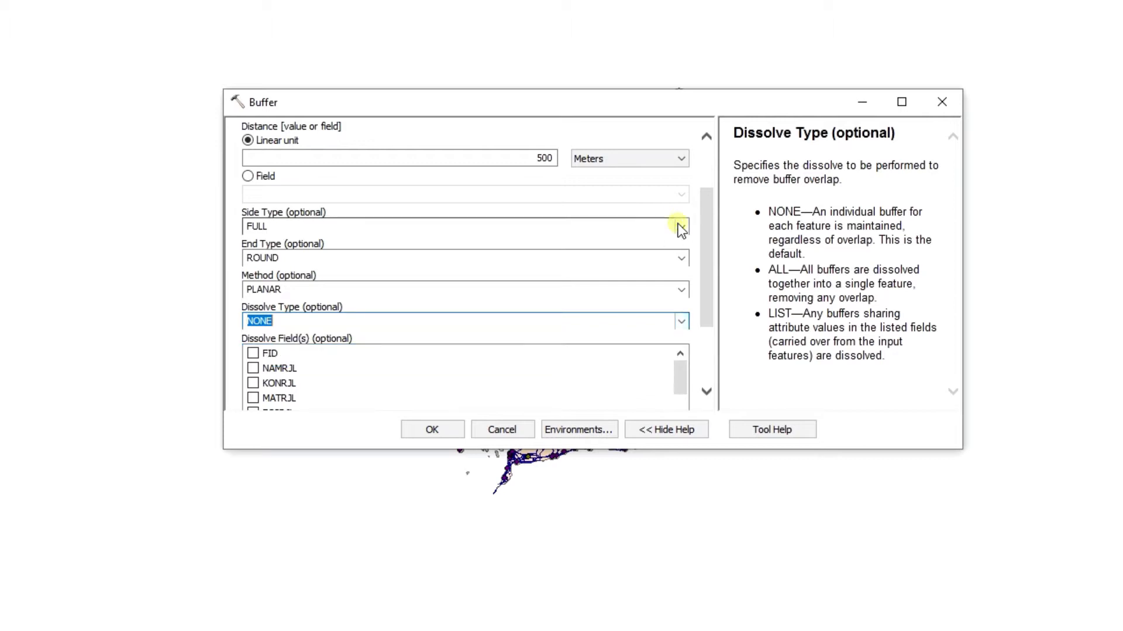
- Keep the FULL side type and ROUND end type, choose ALL as the dissolve type, and run the JALAN buffer
click(679, 228)
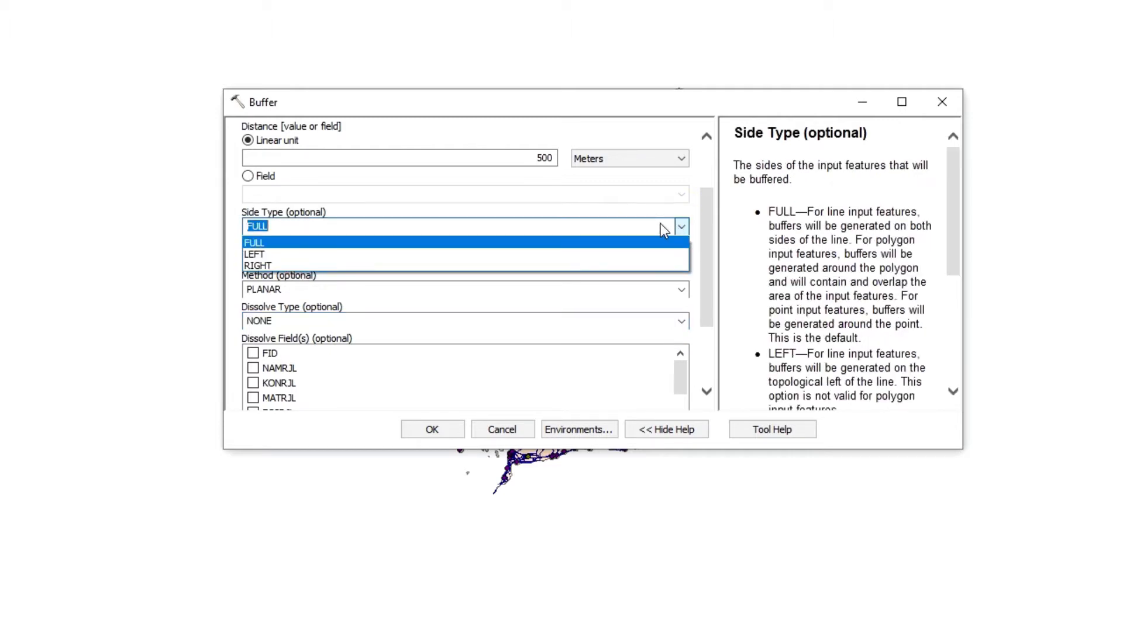
click(680, 226)
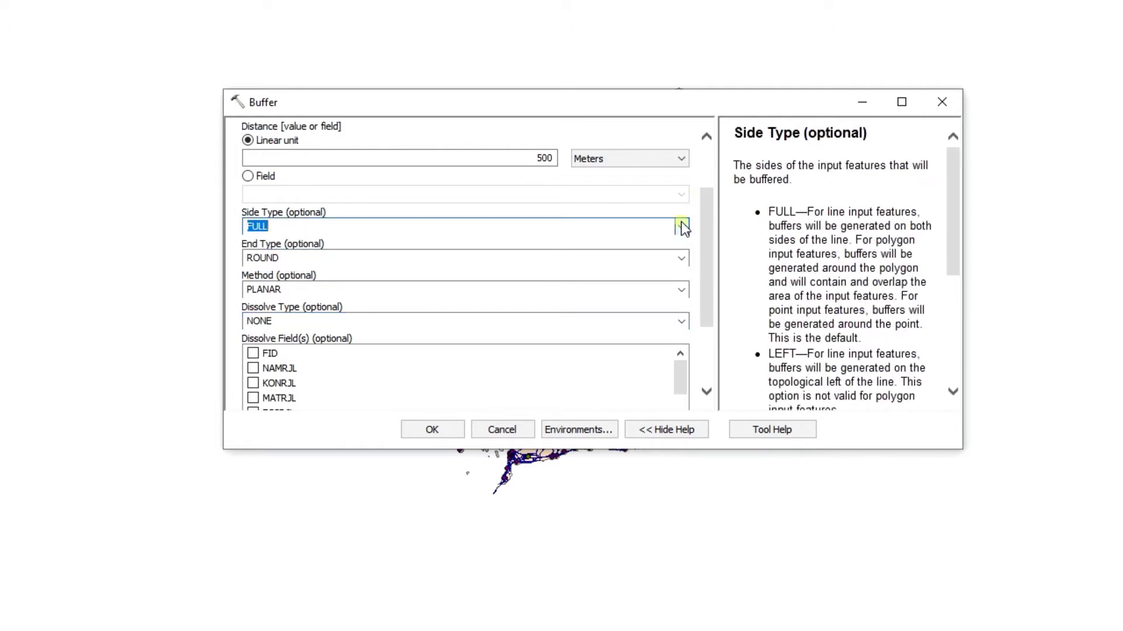
click(682, 259)
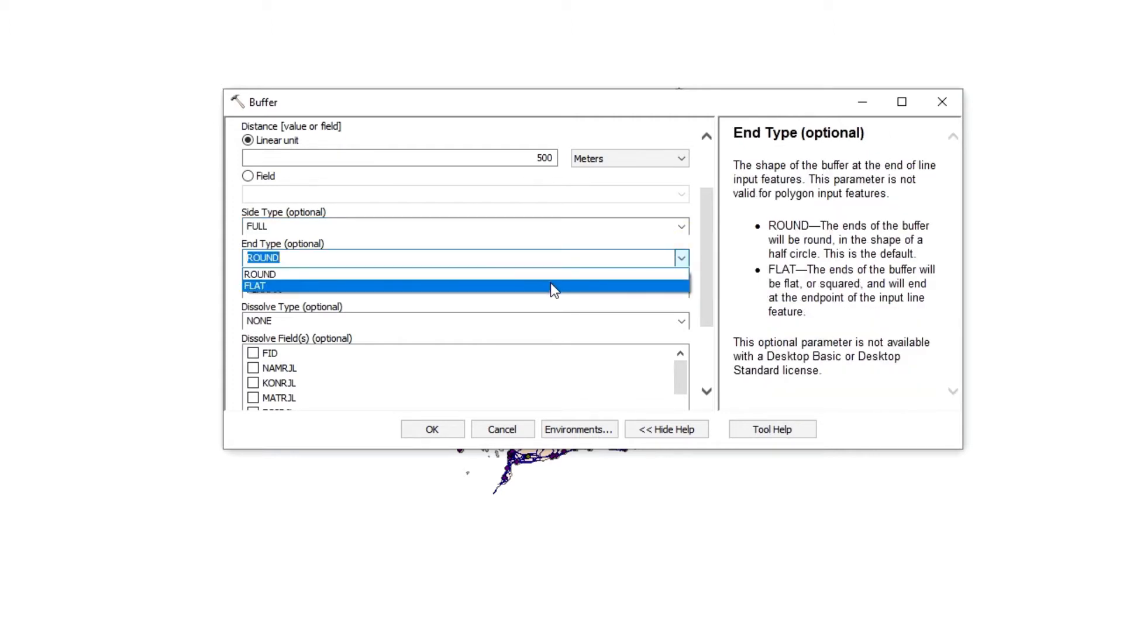
click(531, 274)
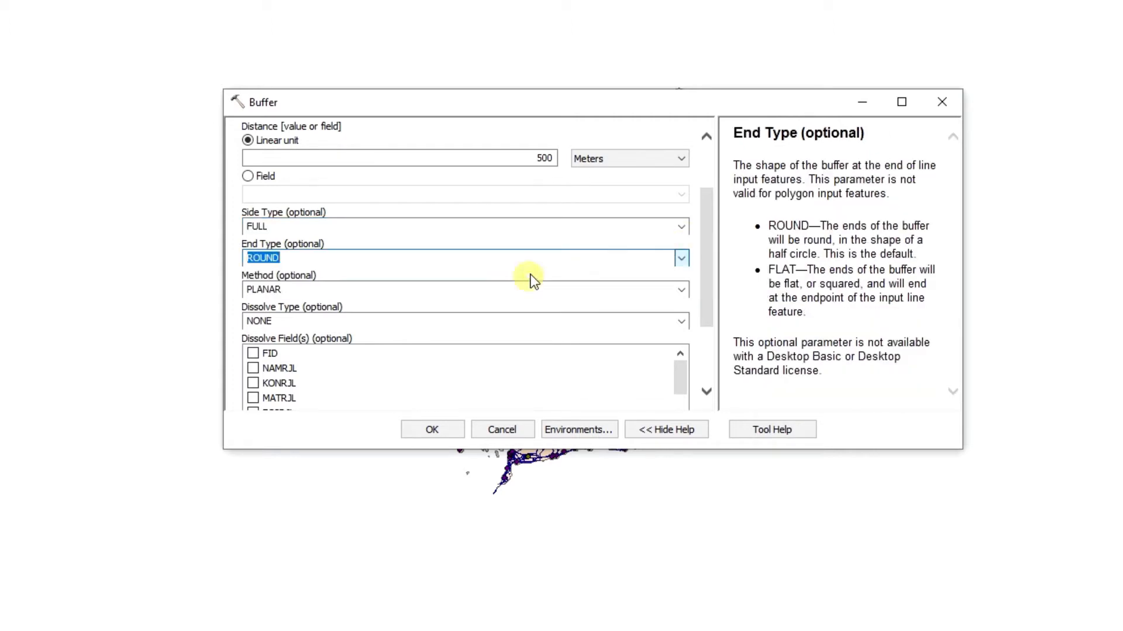
click(681, 321)
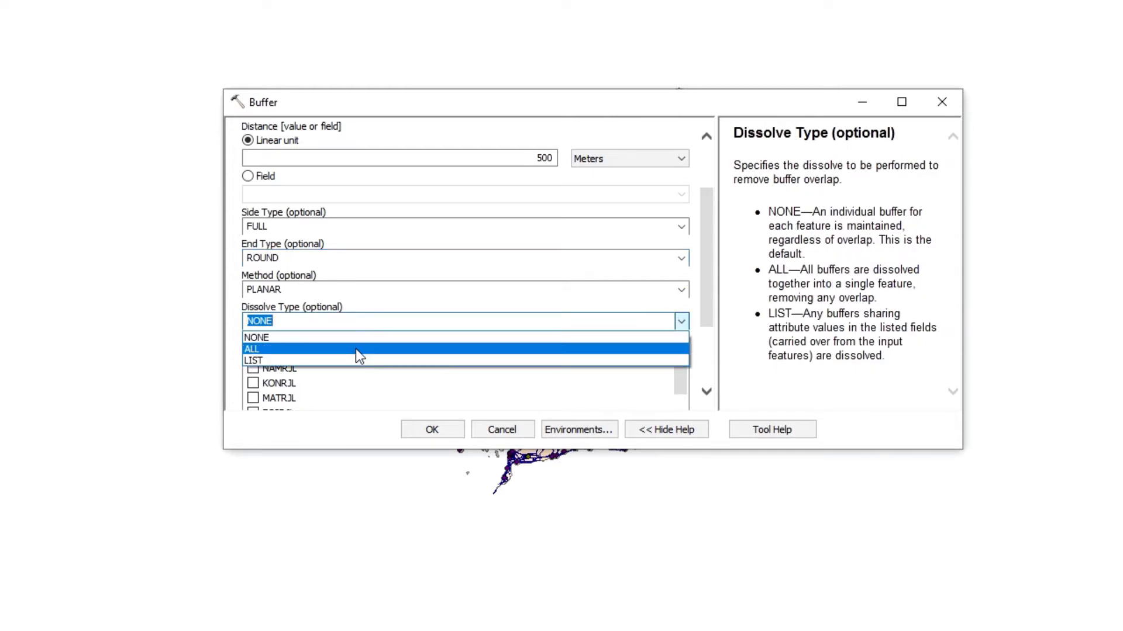
click(356, 349)
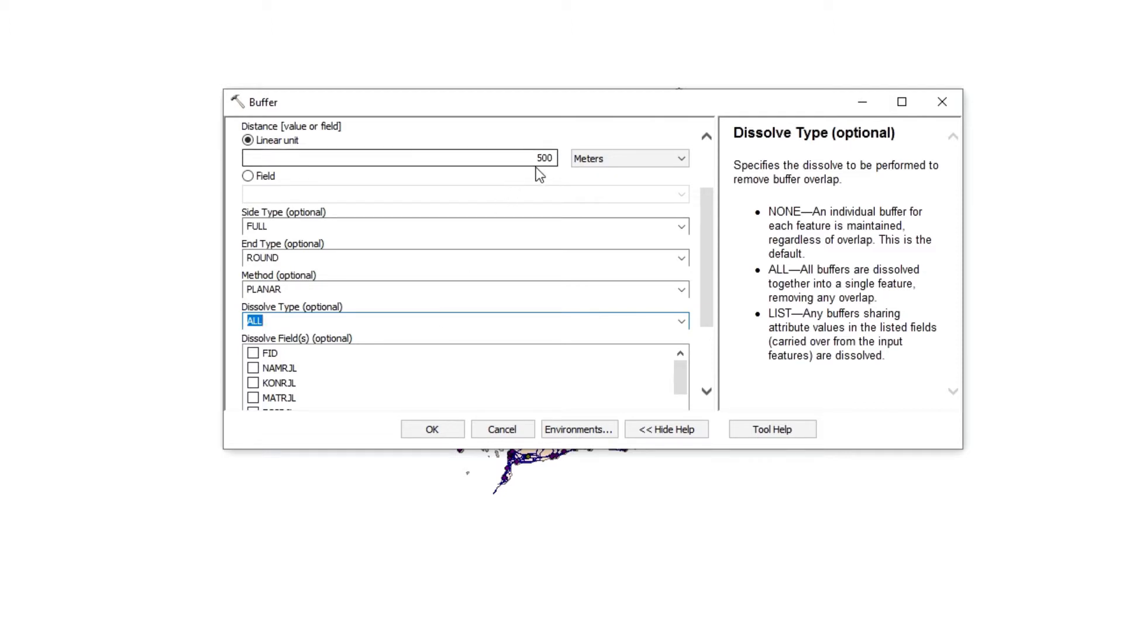
click(432, 430)
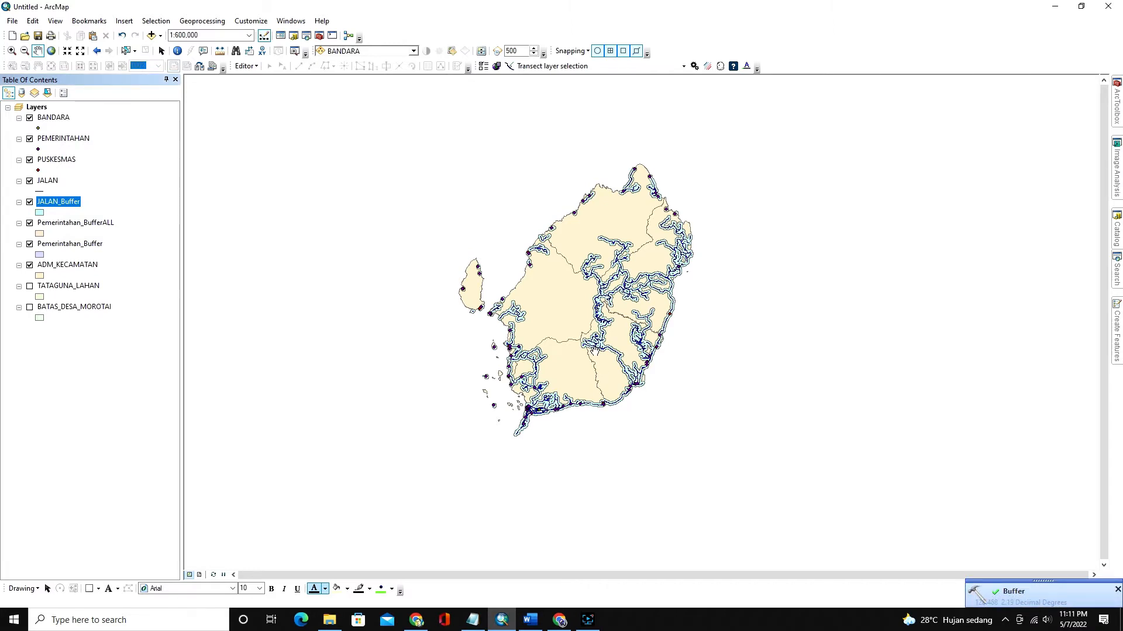
- Inspect the JALAN_Buffer polygons around the roads up close and across the whole island
scroll(596, 348, down, 3)
scroll(611, 328, down, 3)
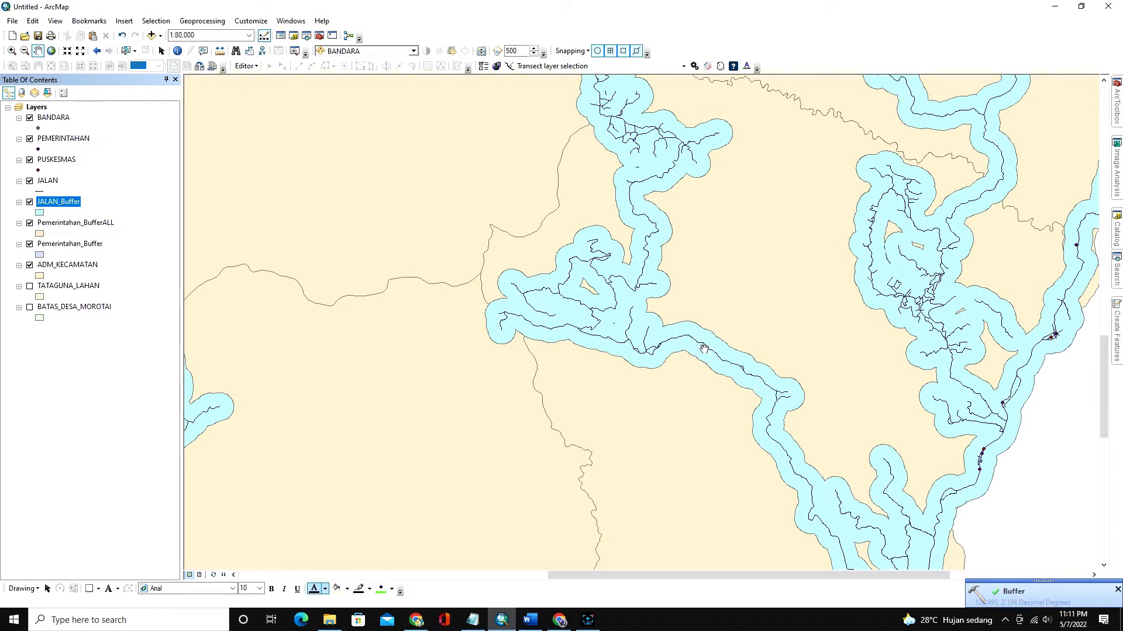
scroll(642, 359, down, 1)
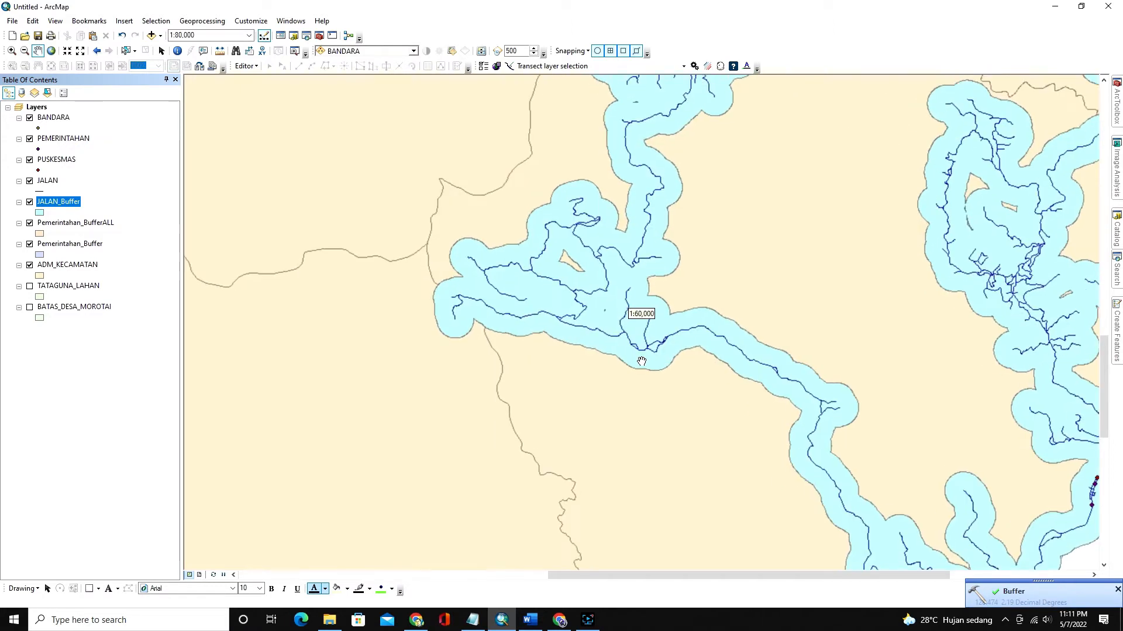
scroll(563, 321, up, 2)
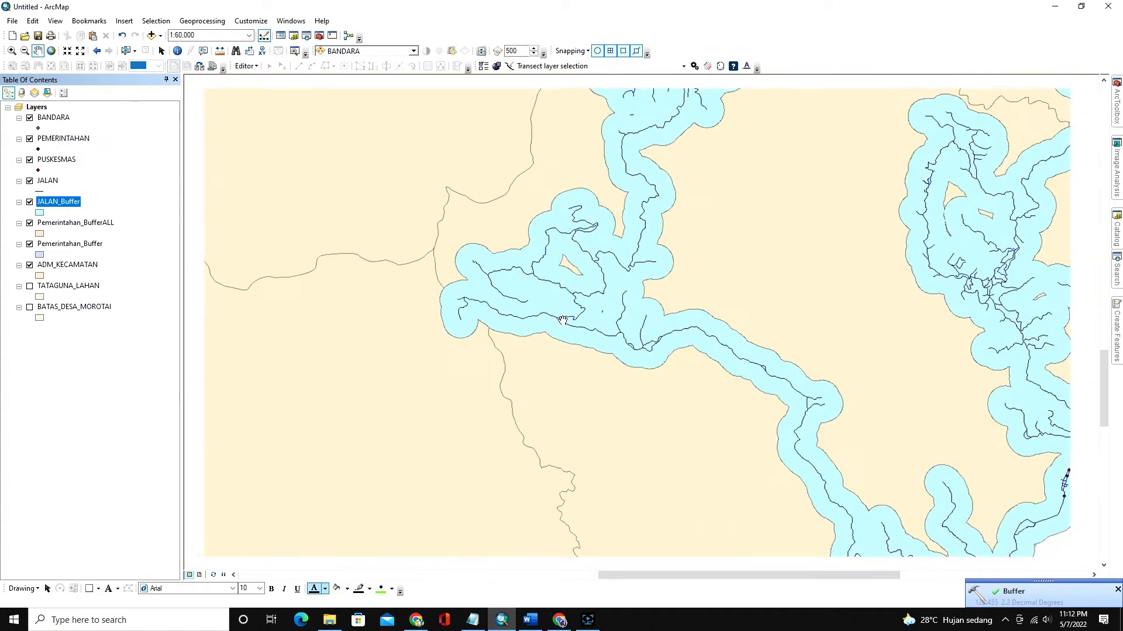
scroll(615, 331, up, 4)
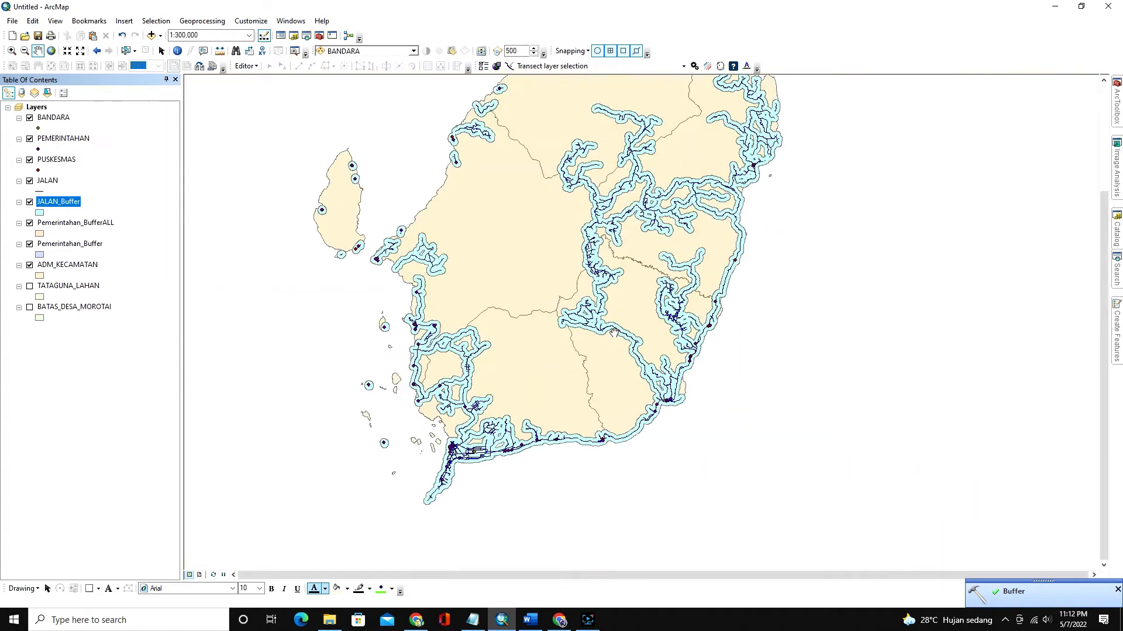
drag(539, 326, 558, 383)
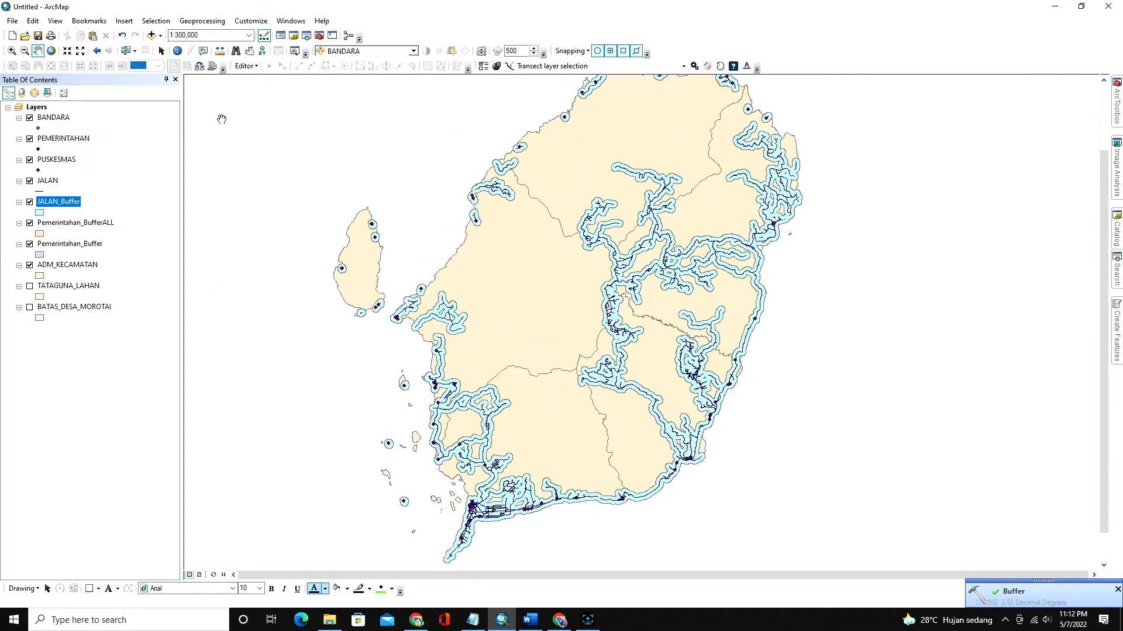
- Start a new Buffer operation with the ADM_KECAMATAN polygon layer as the input features
click(202, 21)
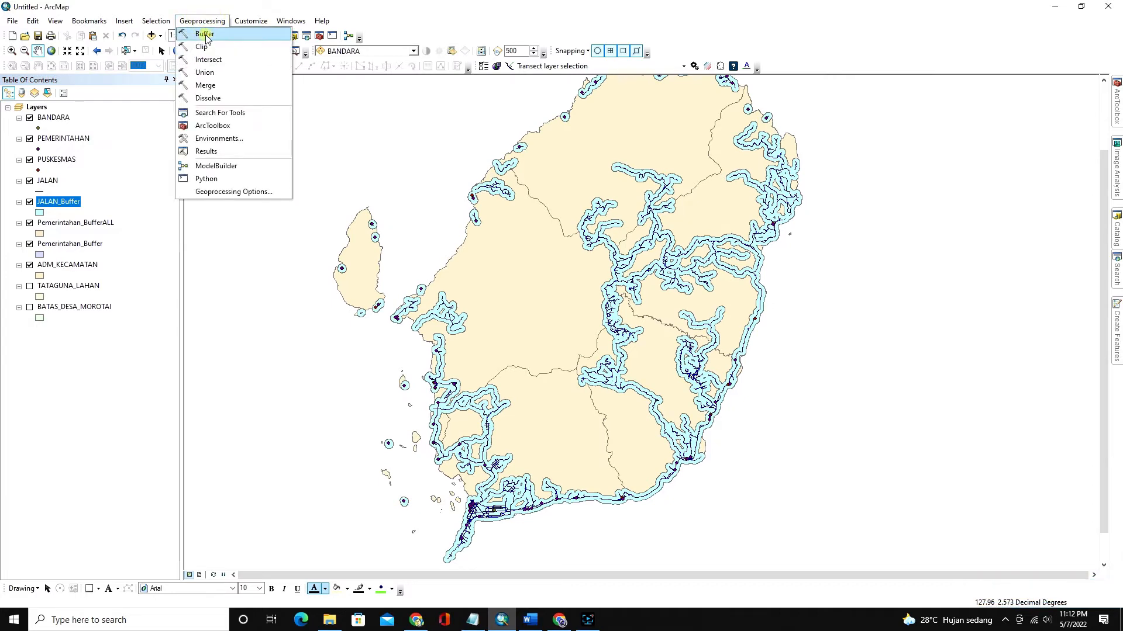
click(207, 31)
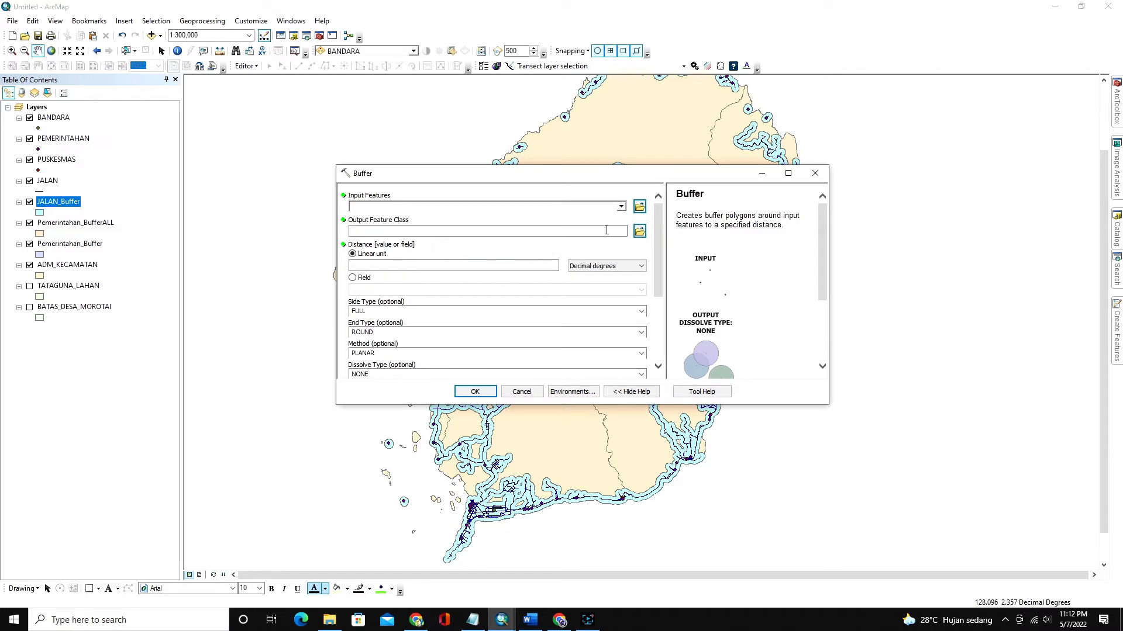
click(621, 208)
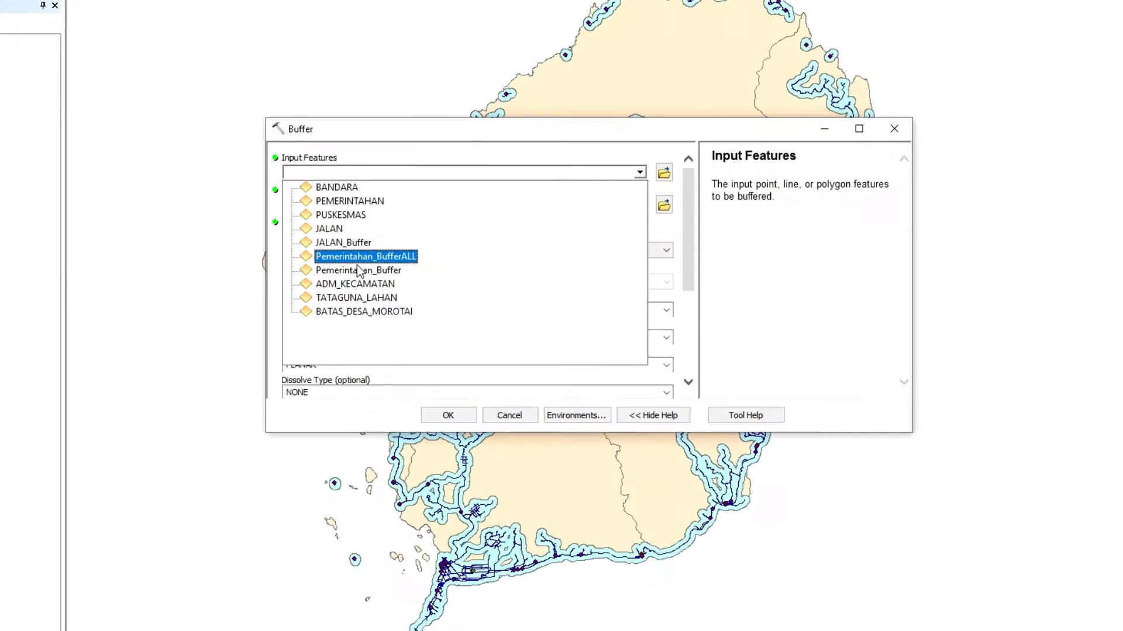
click(326, 280)
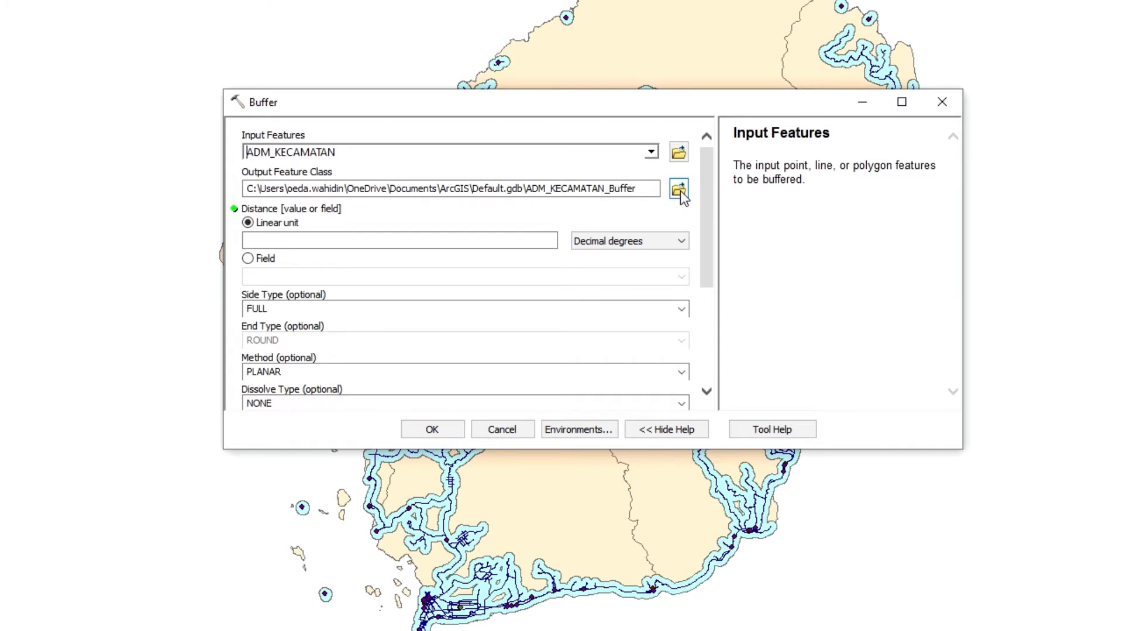
- Set the linear distance of the ADM_KECAMATAN buffer to 4 nautical miles
click(595, 243)
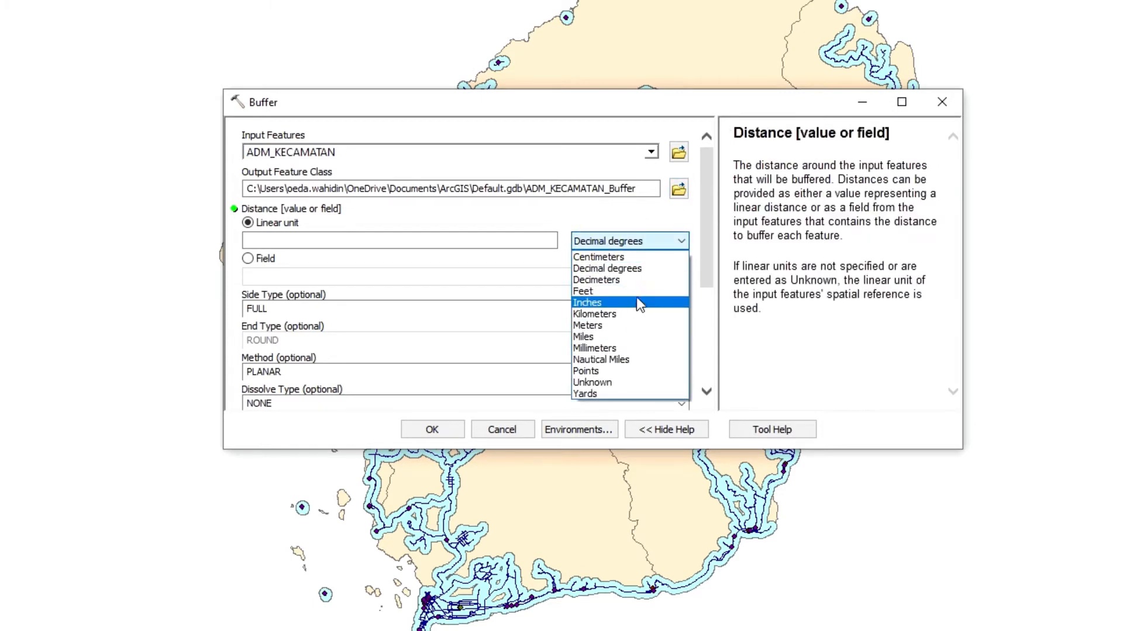
click(627, 359)
click(539, 239)
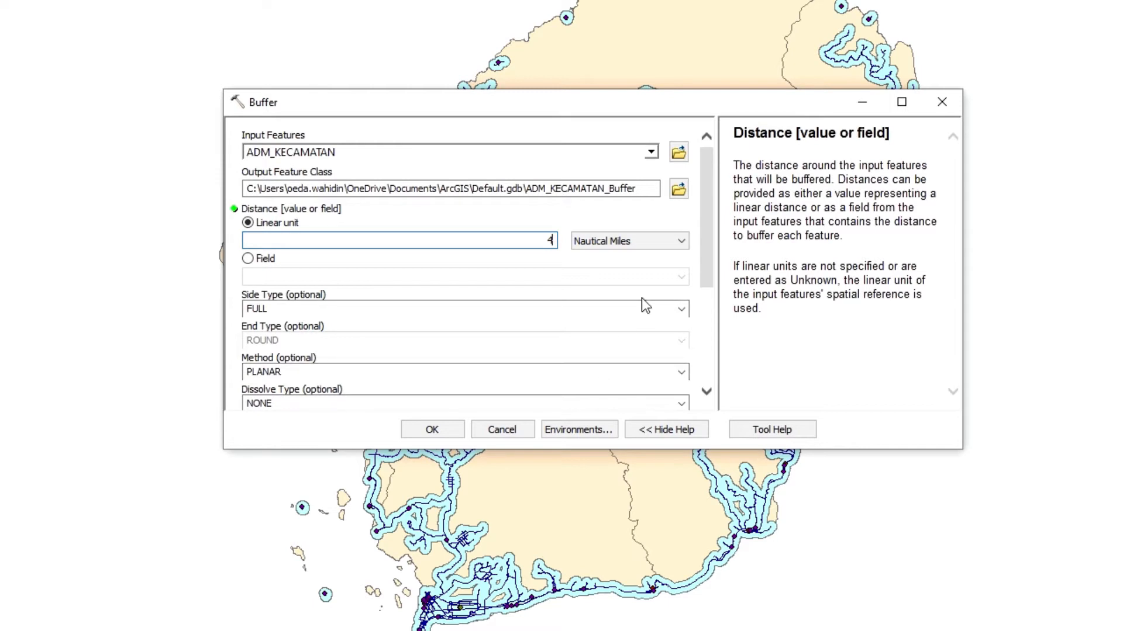
- Review the side and dissolve type options, keep FULL and NONE, and run the ADM_KECAMATAN buffer
click(682, 309)
click(683, 309)
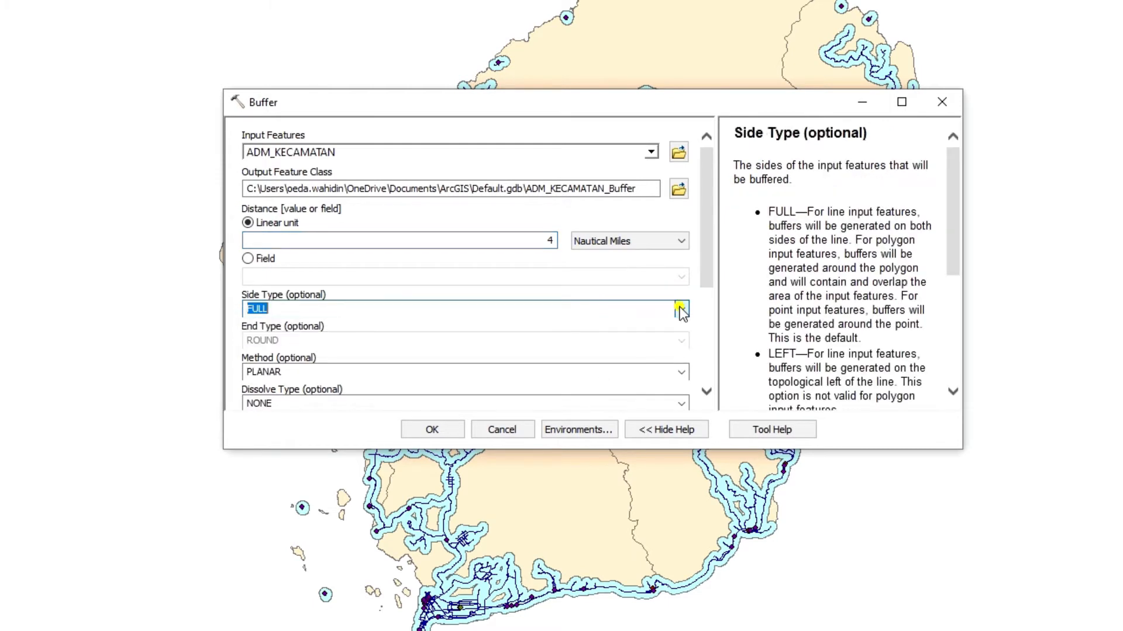
click(683, 309)
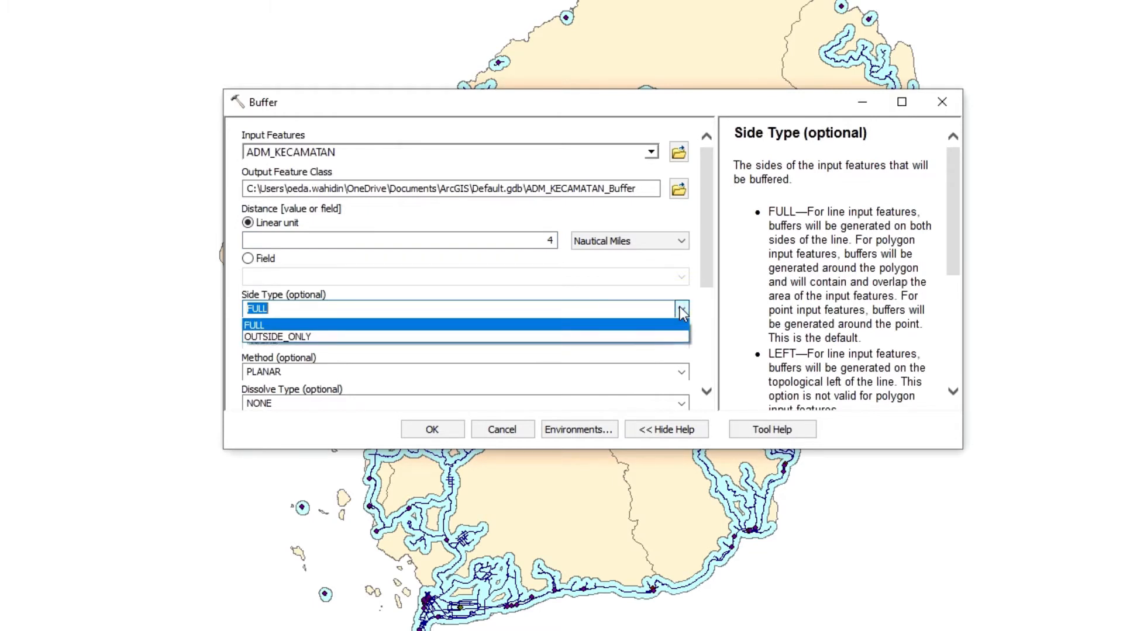
click(683, 311)
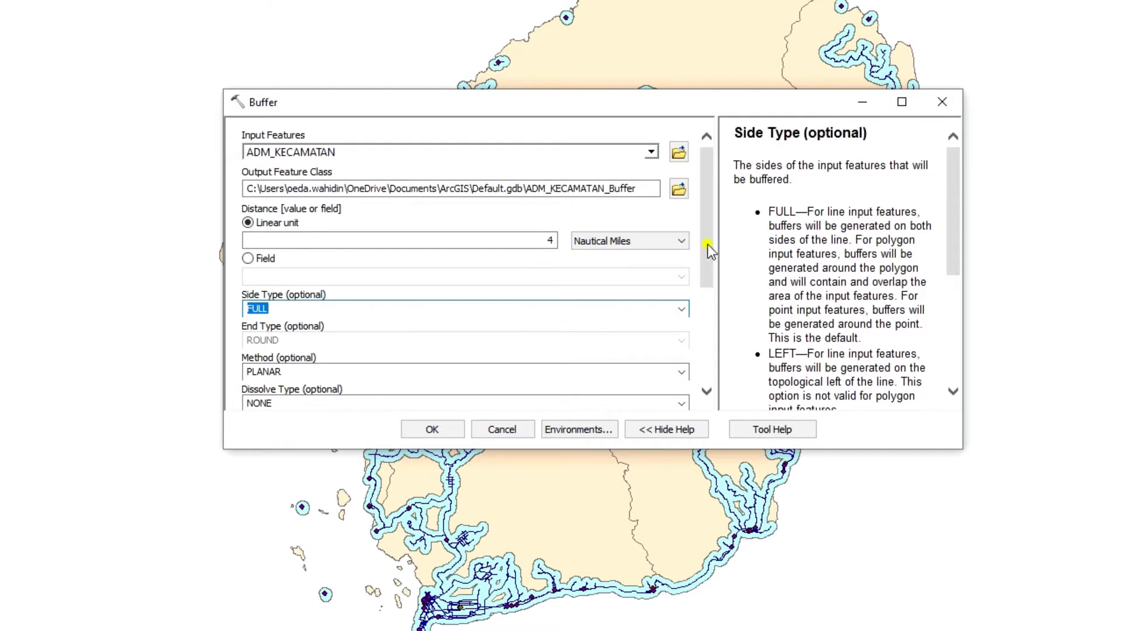
drag(707, 244, 706, 297)
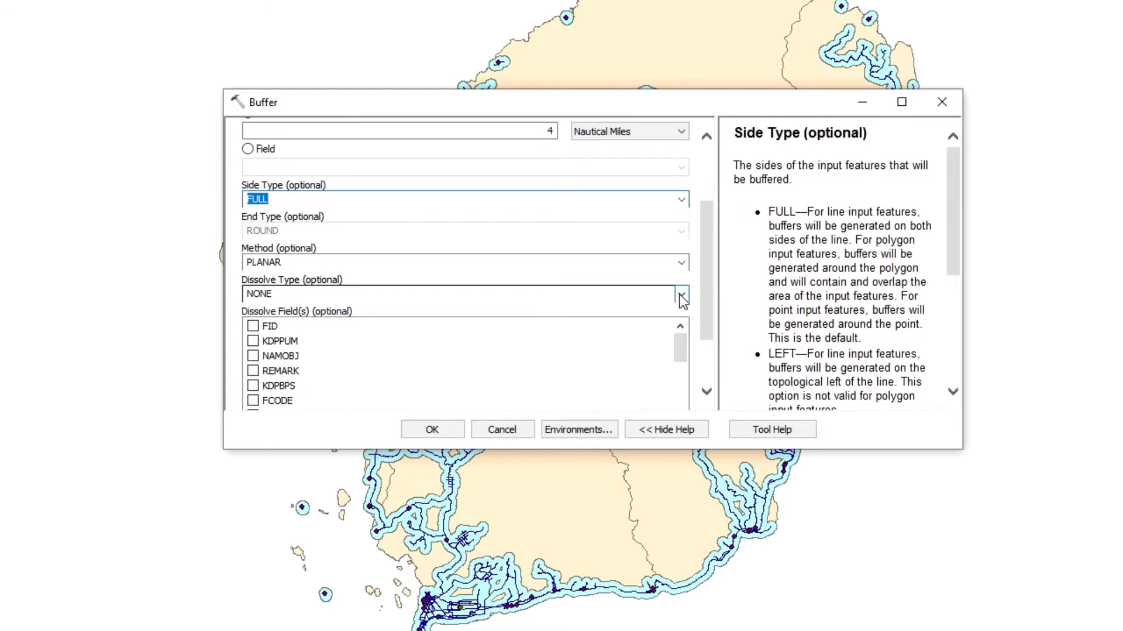
click(681, 296)
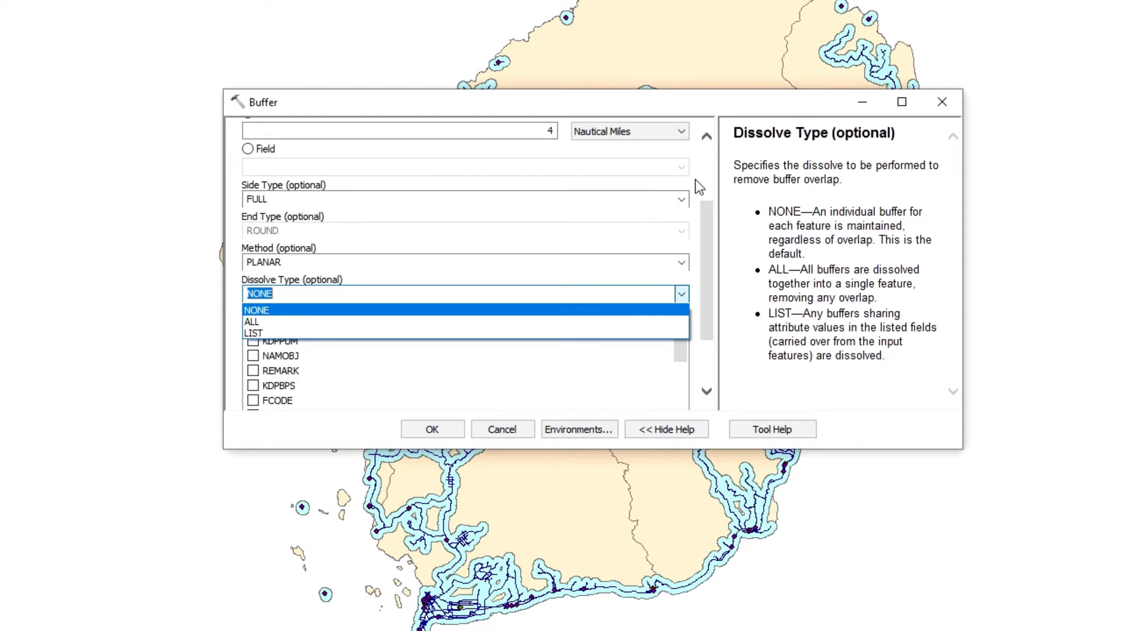
click(696, 180)
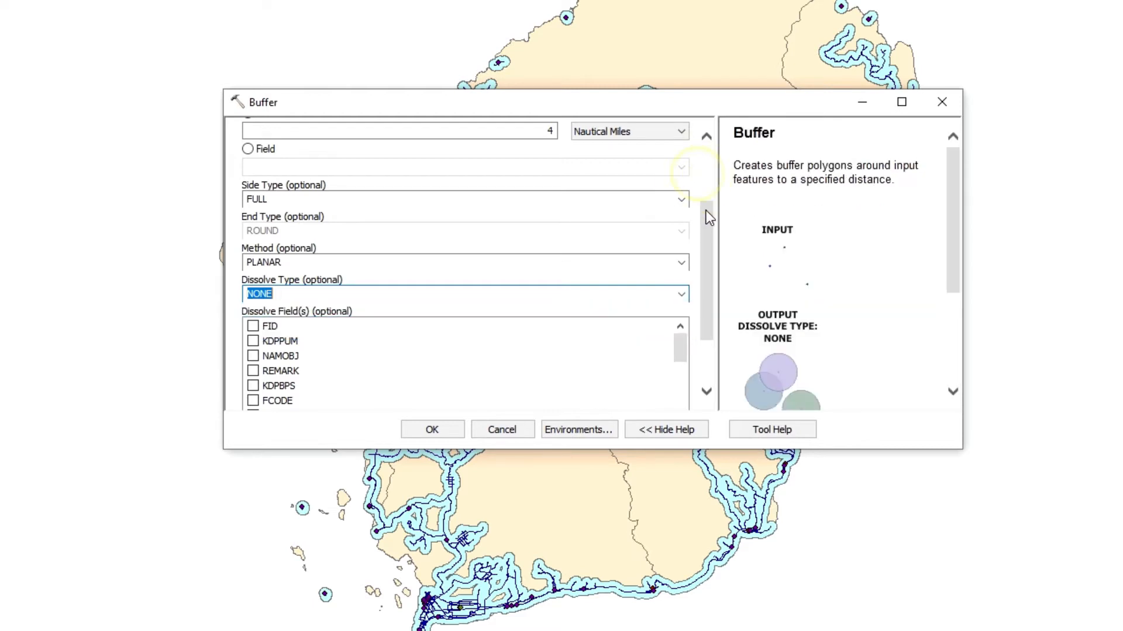
scroll(704, 218, up, 3)
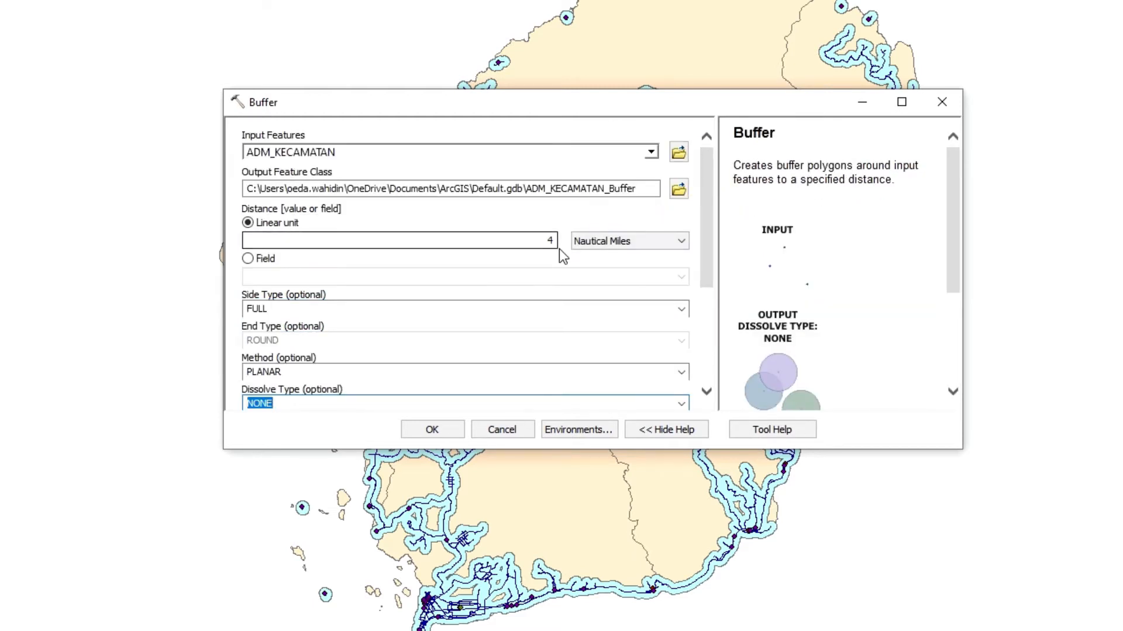
click(432, 429)
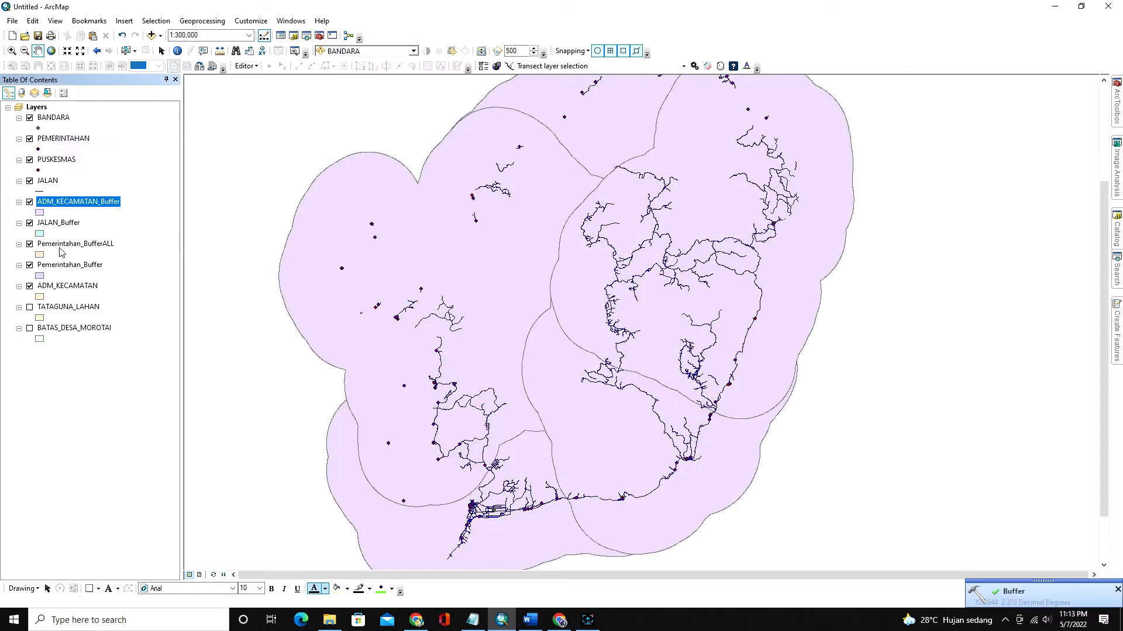
- Move the ADM_KECAMATAN_Buffer layer directly below ADM_KECAMATAN in the layer order and view the full buffer extent
drag(66, 203, 65, 293)
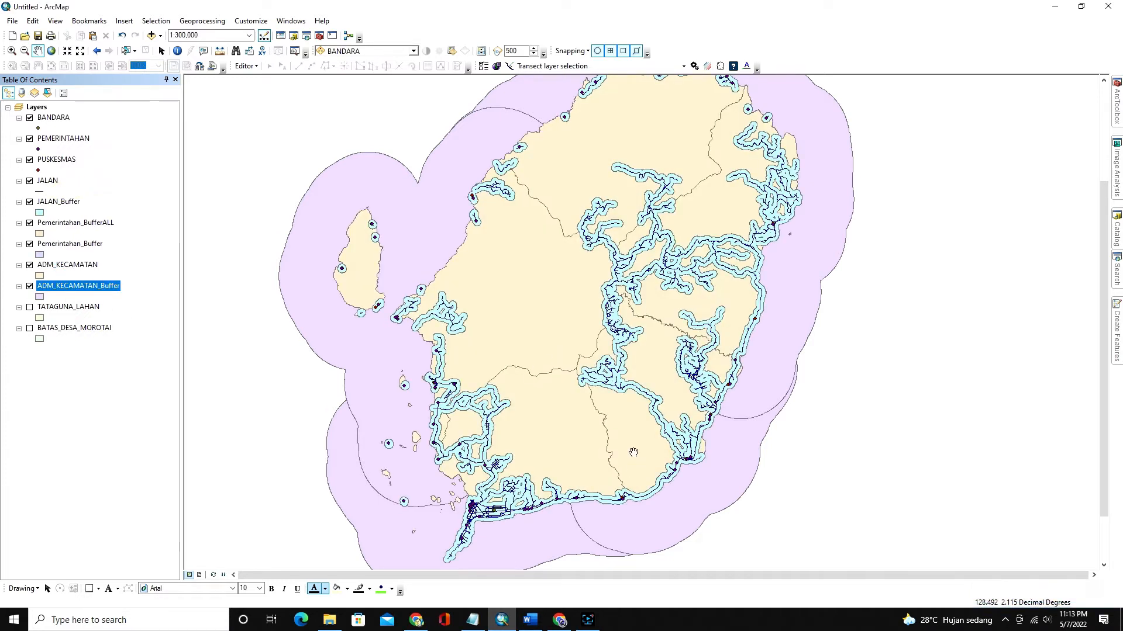
scroll(633, 451, down, 1)
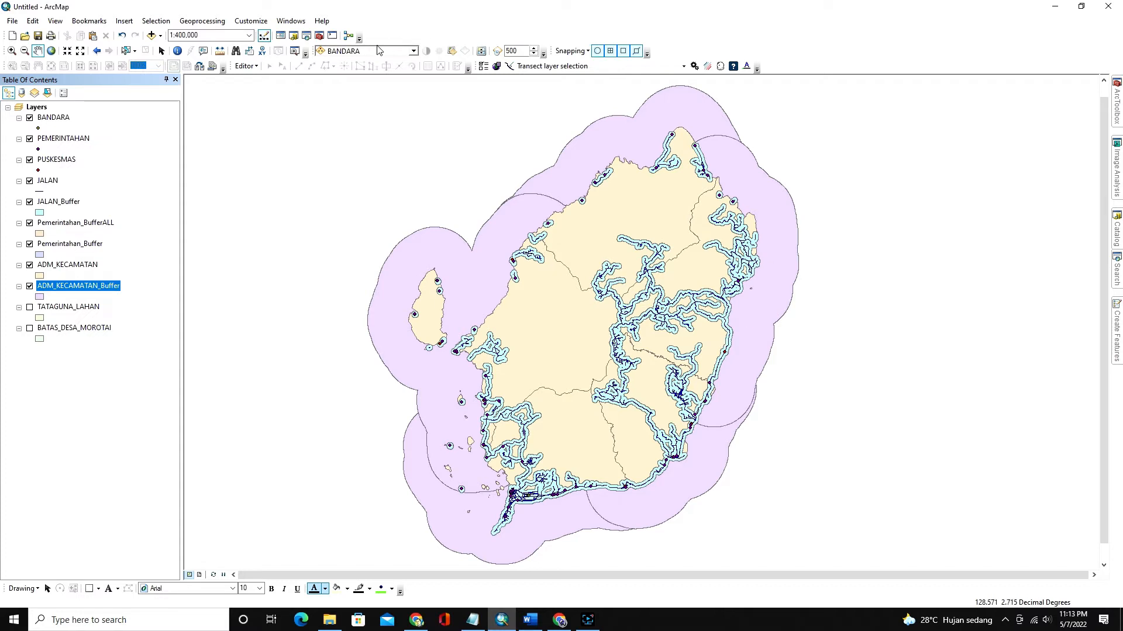
click(204, 21)
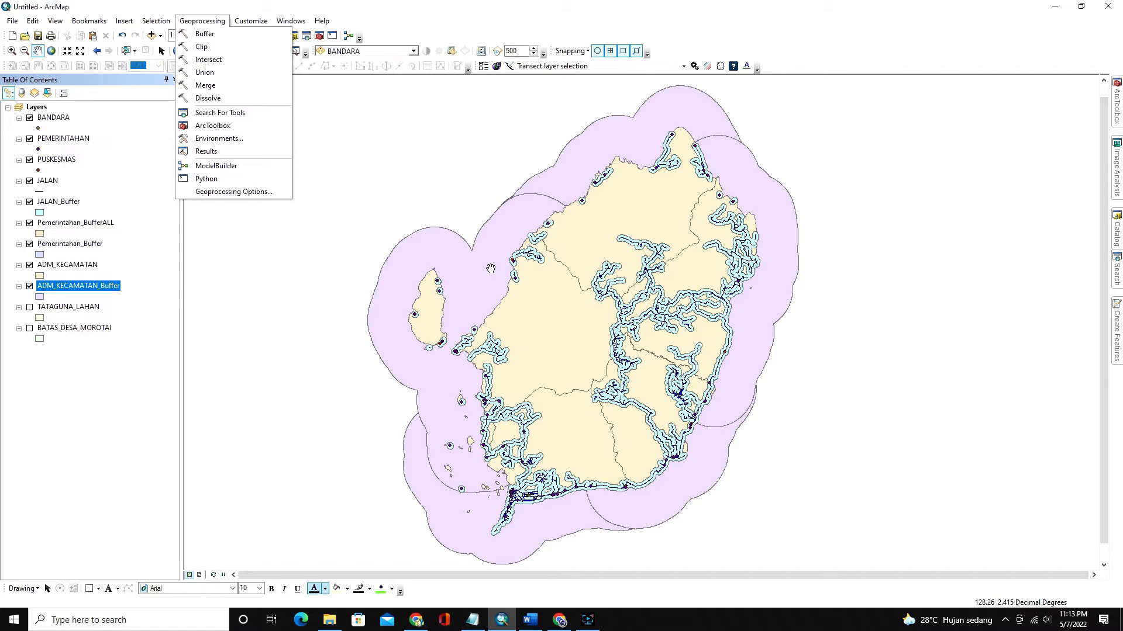
click(377, 8)
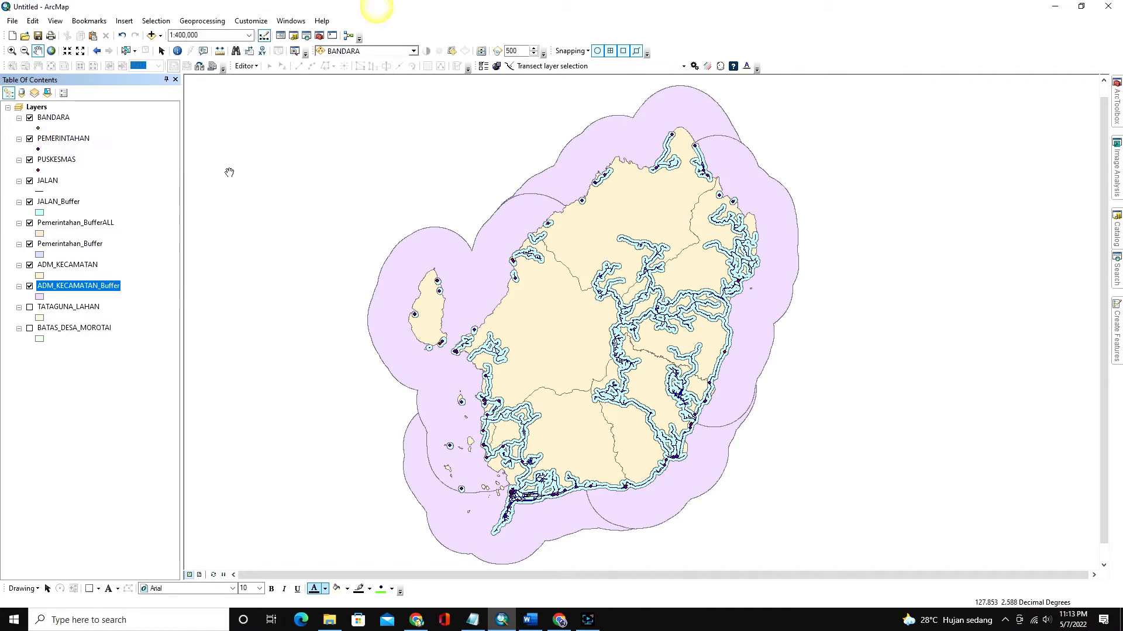
- Hide the ADM_KECAMATAN_Buffer, Pemerintahan_Buffer, Pemerintahan_BufferALL and JALAN_Buffer layers
click(29, 287)
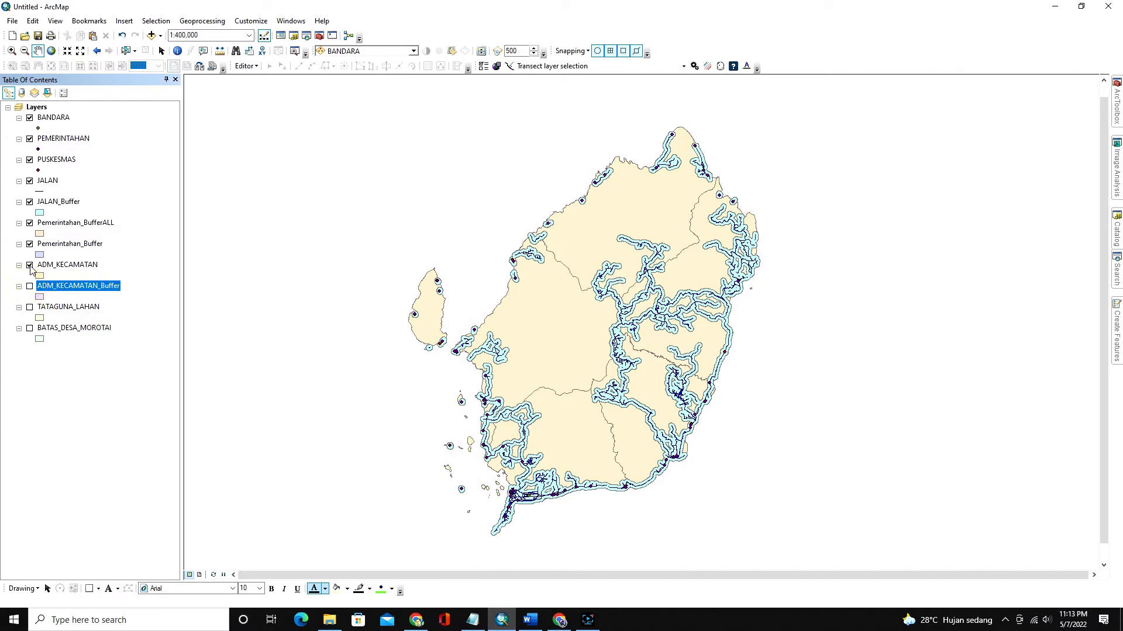
click(30, 244)
click(29, 224)
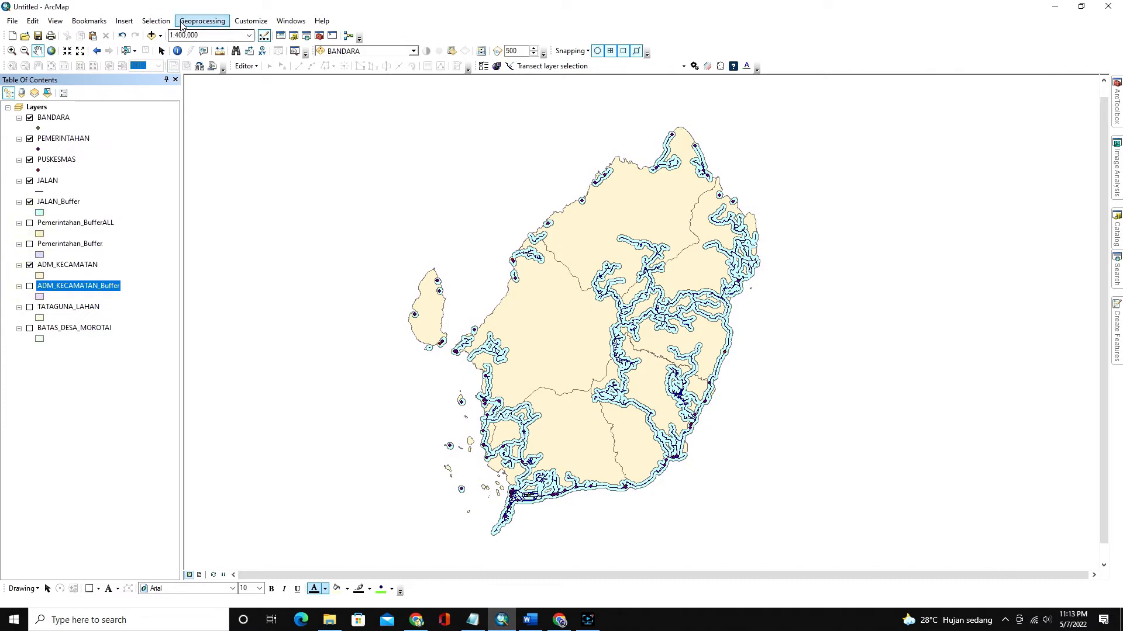
click(201, 21)
click(201, 47)
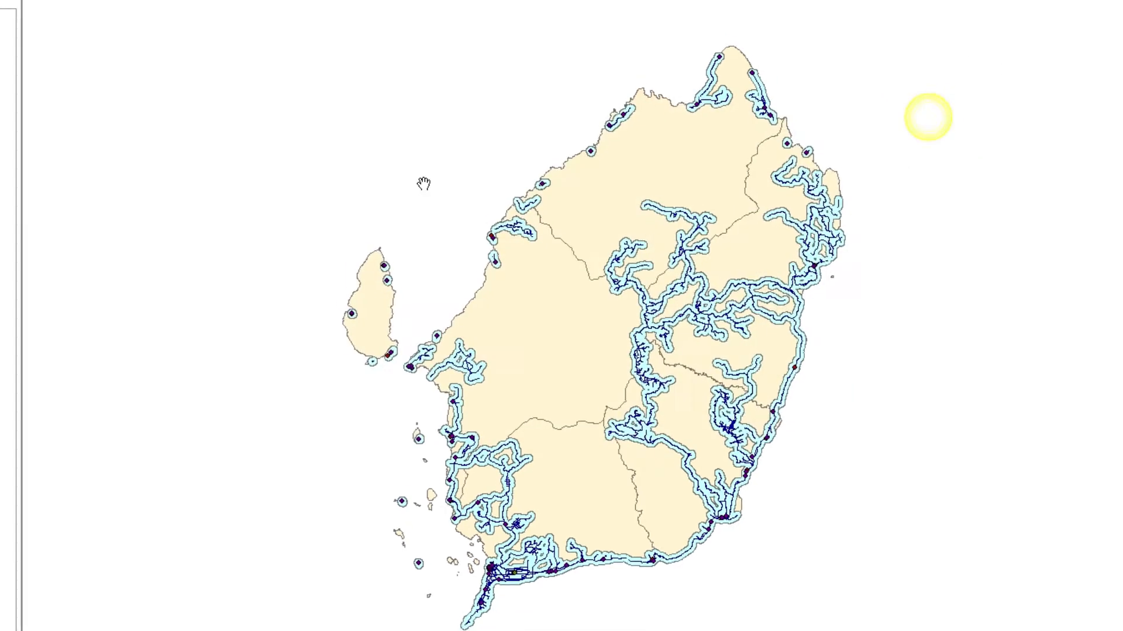
click(30, 202)
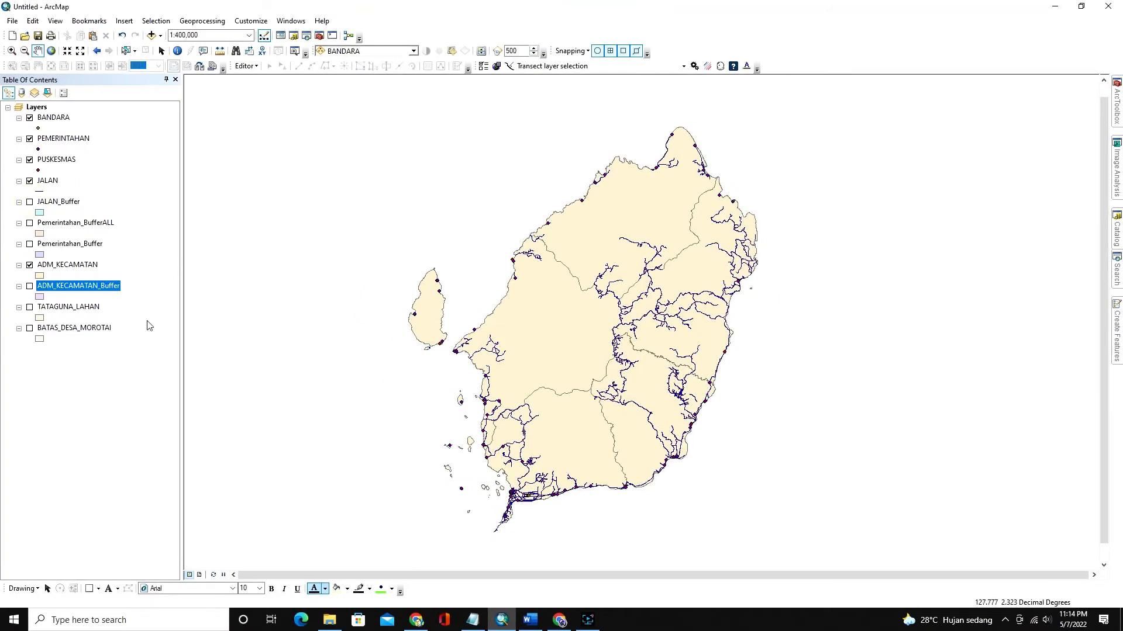
- Briefly switch the ADM_KECAMATAN layer off and back on, and turn on the TATAGUNA_LAHAN layer
click(30, 266)
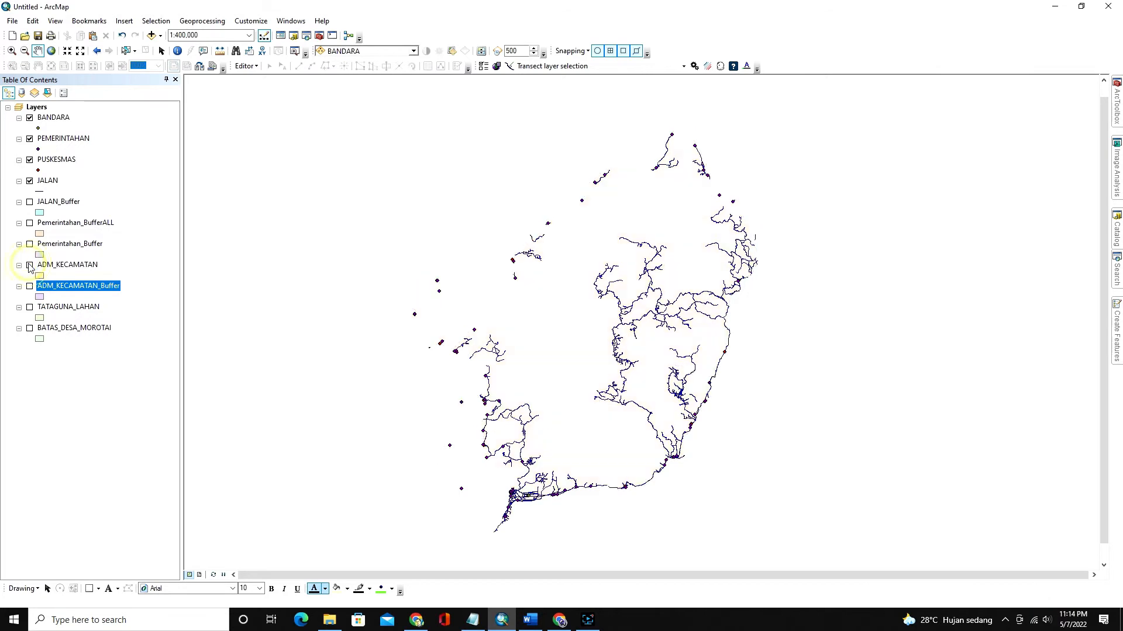
click(30, 266)
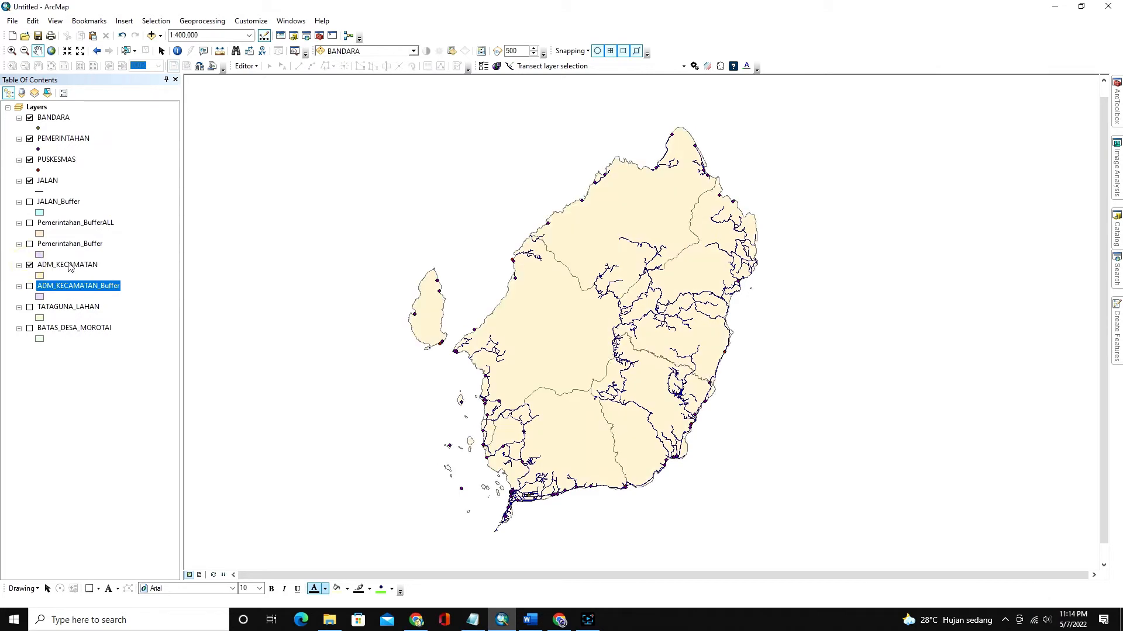
click(30, 308)
- Select the MOROTAI SELATAN record in the ADM_KECAMATAN attribute table, and hide the ADM_KECAMATAN layer to expose the land-use layer
right_click(75, 266)
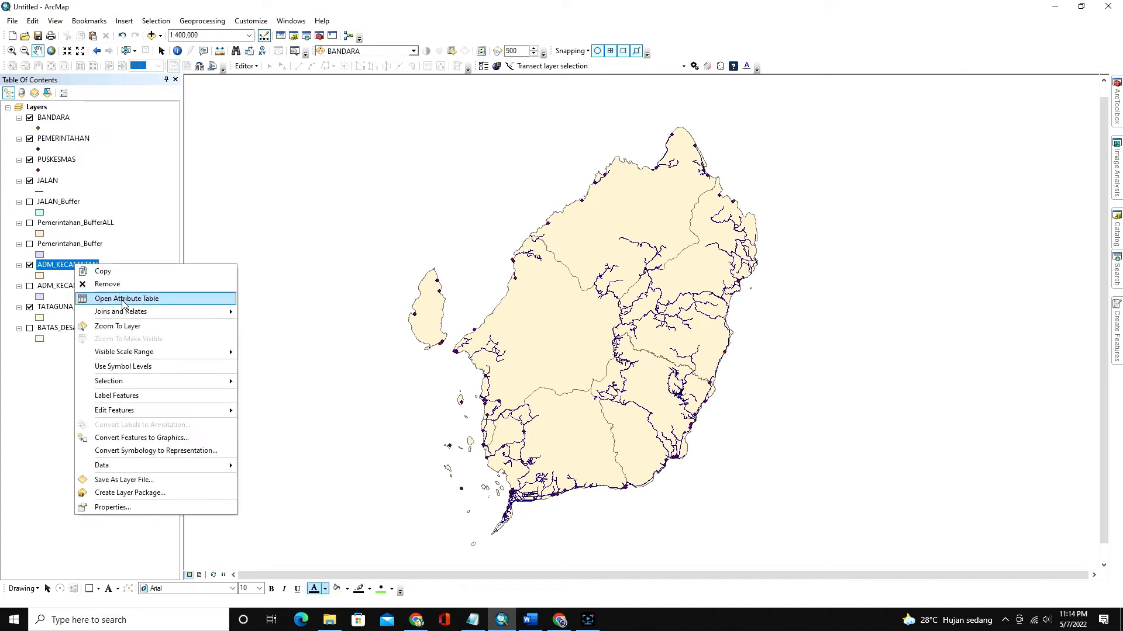
click(123, 299)
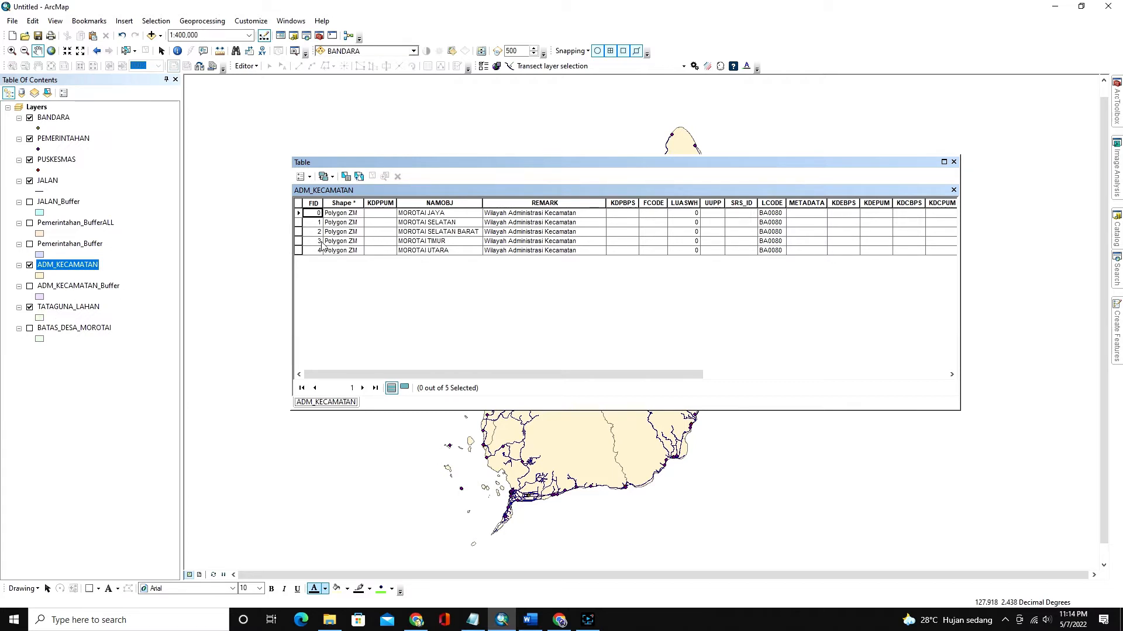
click(298, 223)
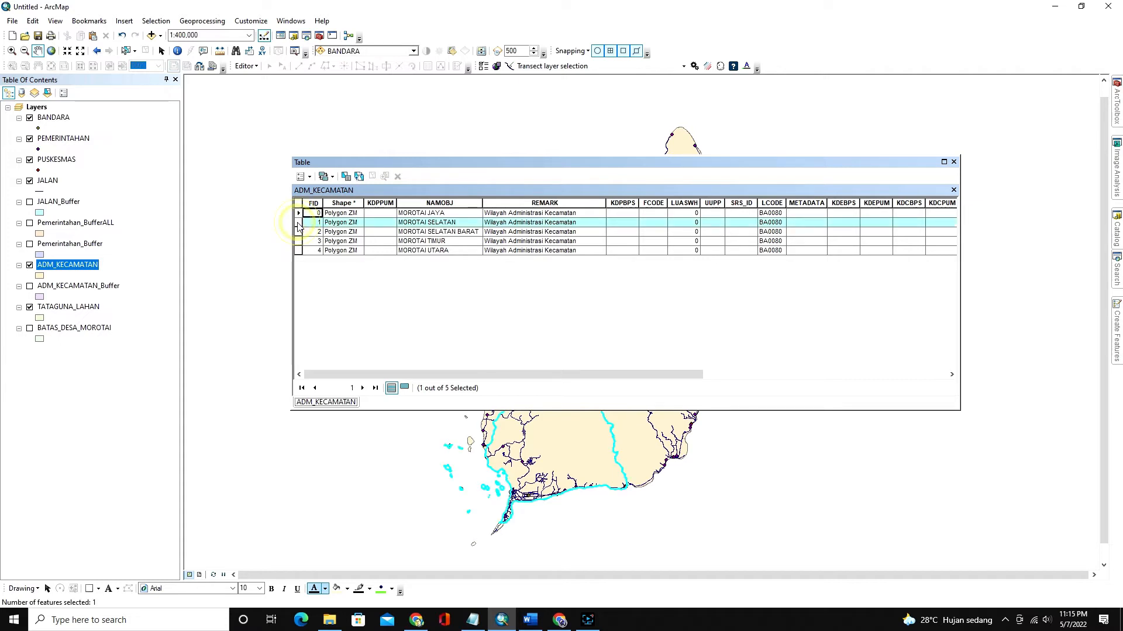
click(954, 162)
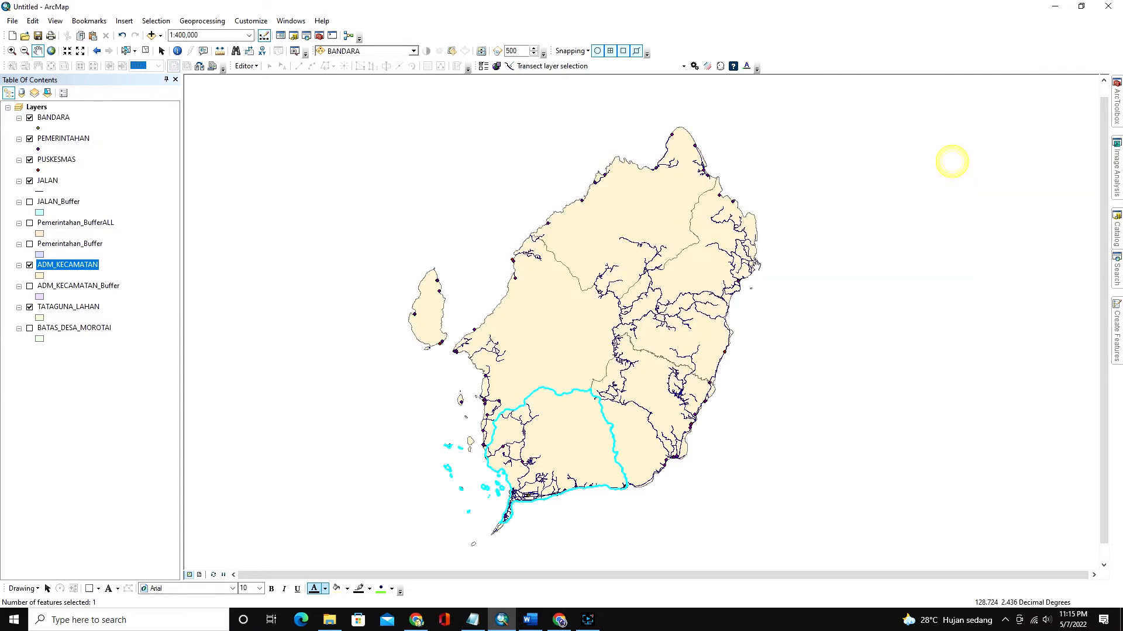
click(29, 266)
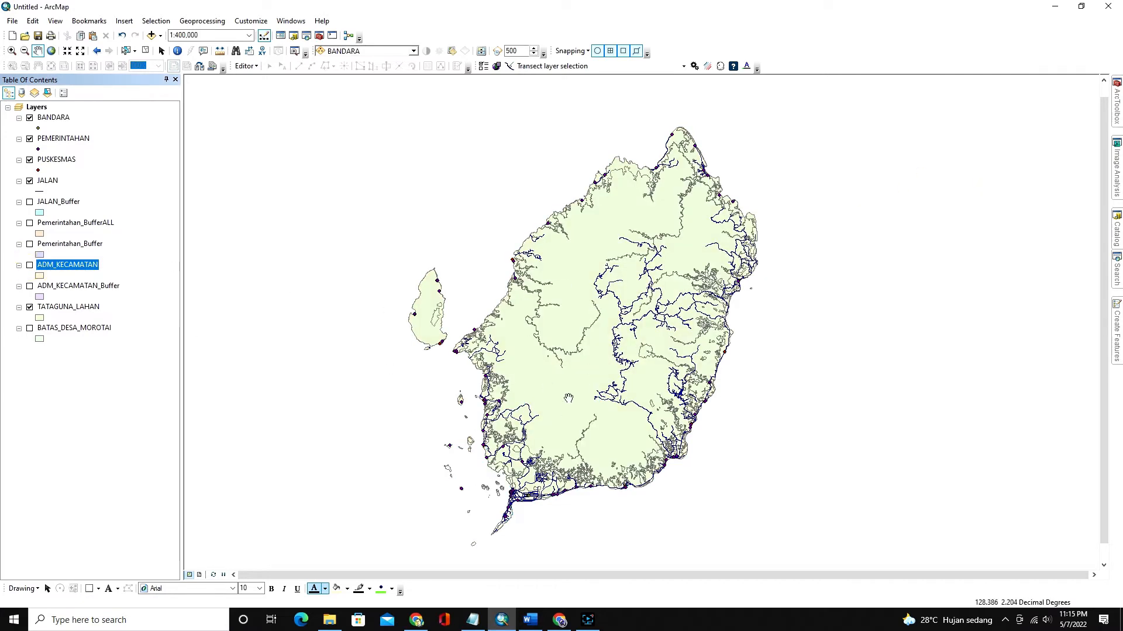
- Set up a Clip operation with TATAGUNA_LAHAN as the input features and ADM_KECAMATAN as the clip features
click(203, 22)
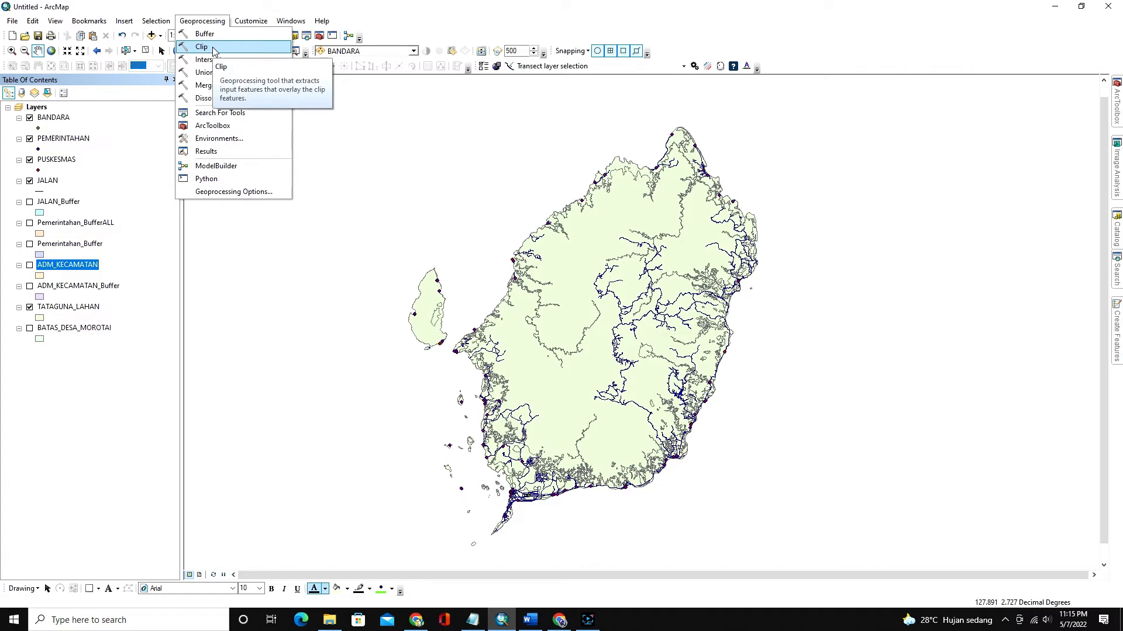
click(202, 47)
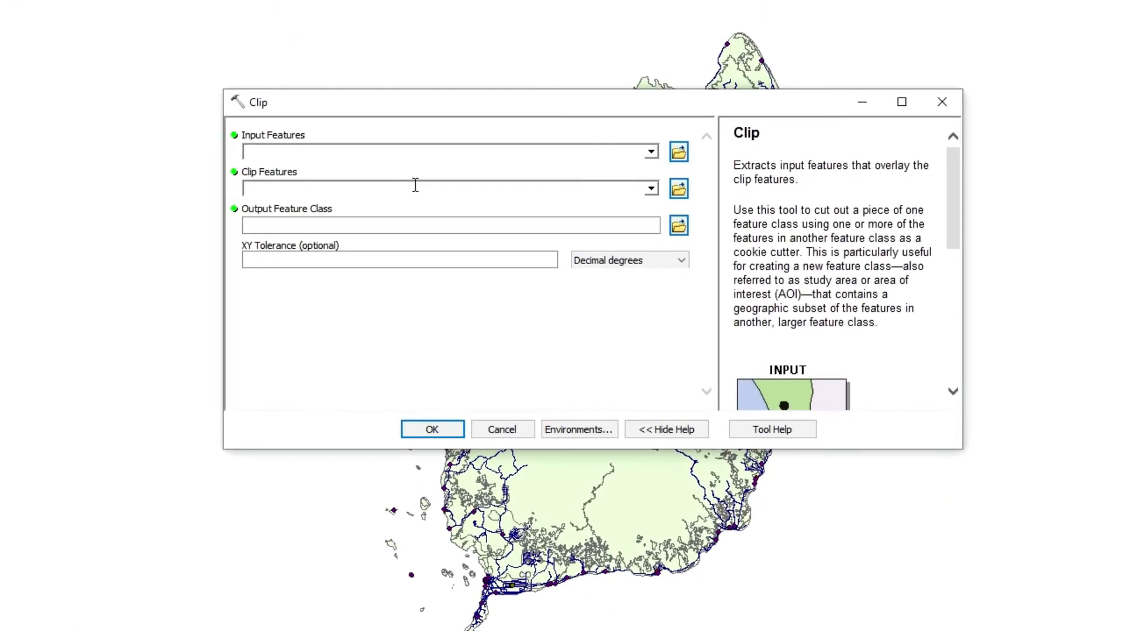
click(651, 153)
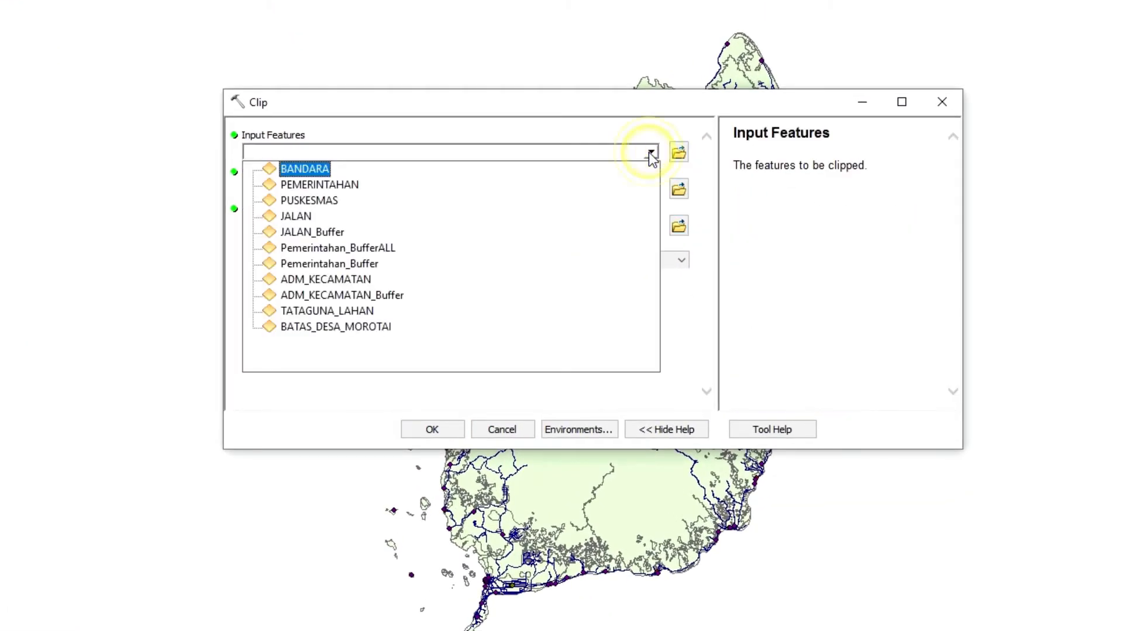
click(341, 313)
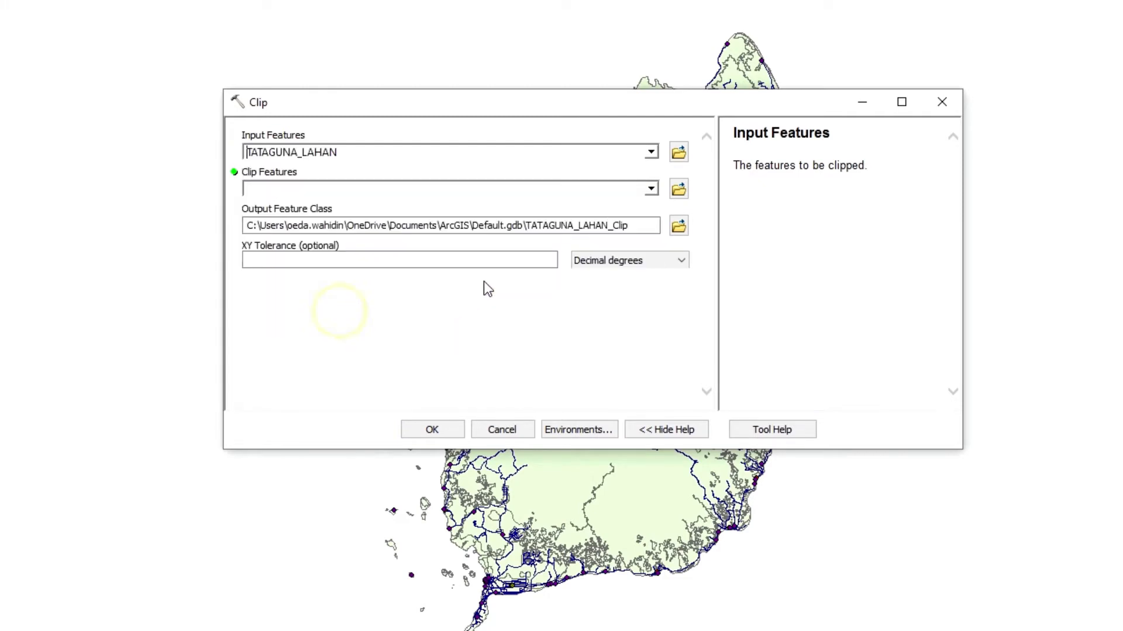
click(651, 191)
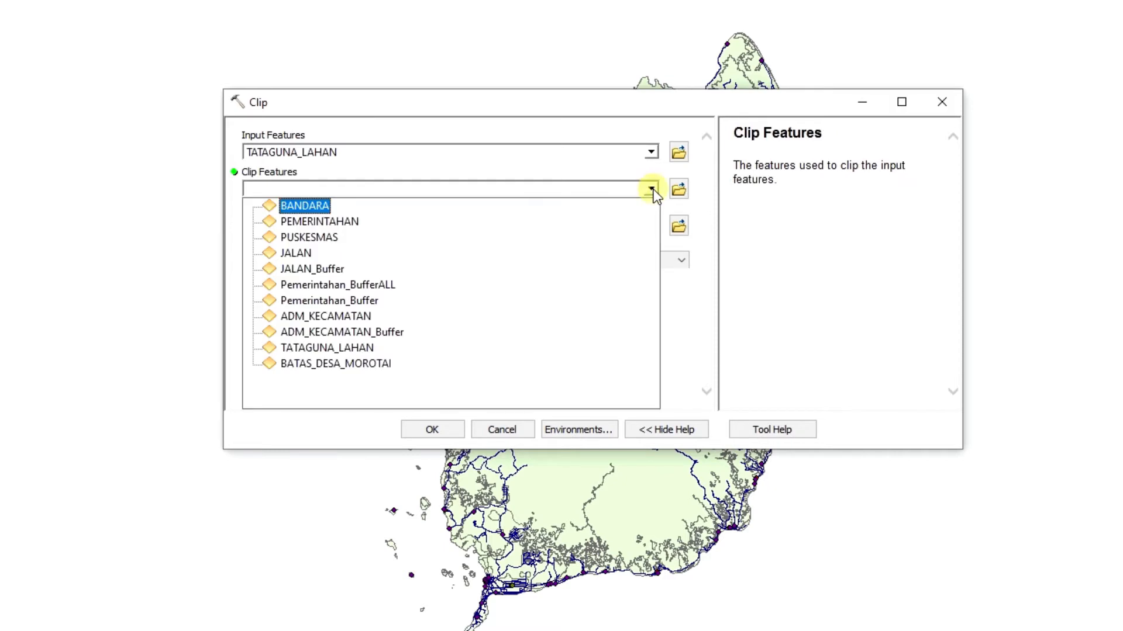
click(349, 317)
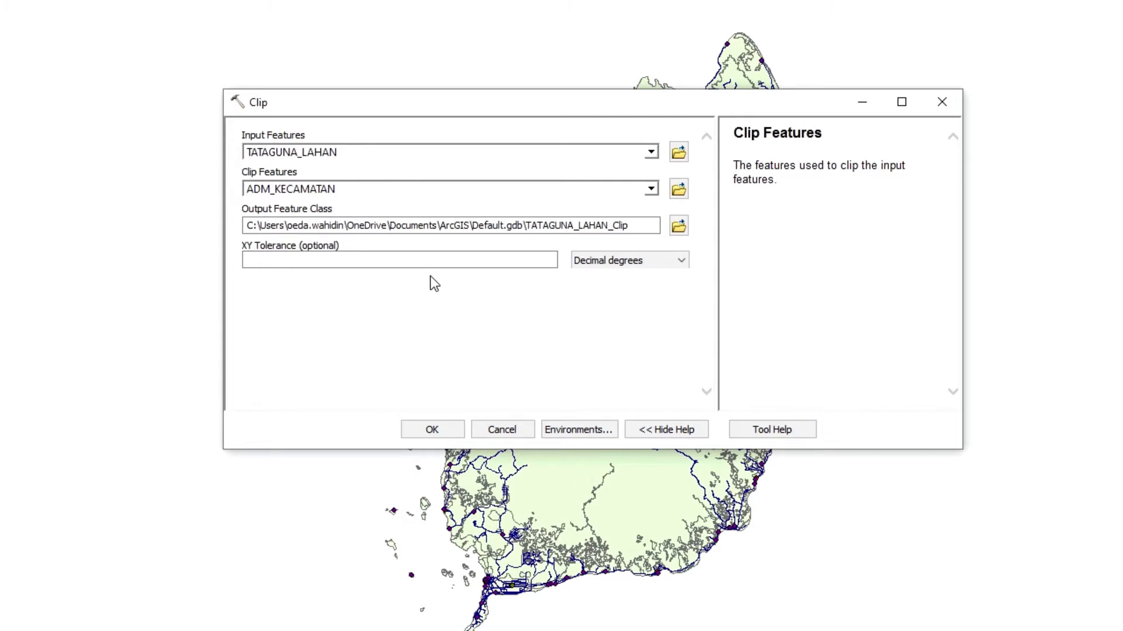
- Save the clip output as TataGuna_MorotraiSelatan in the DATA ANALISIS folder and run the Clip
click(678, 227)
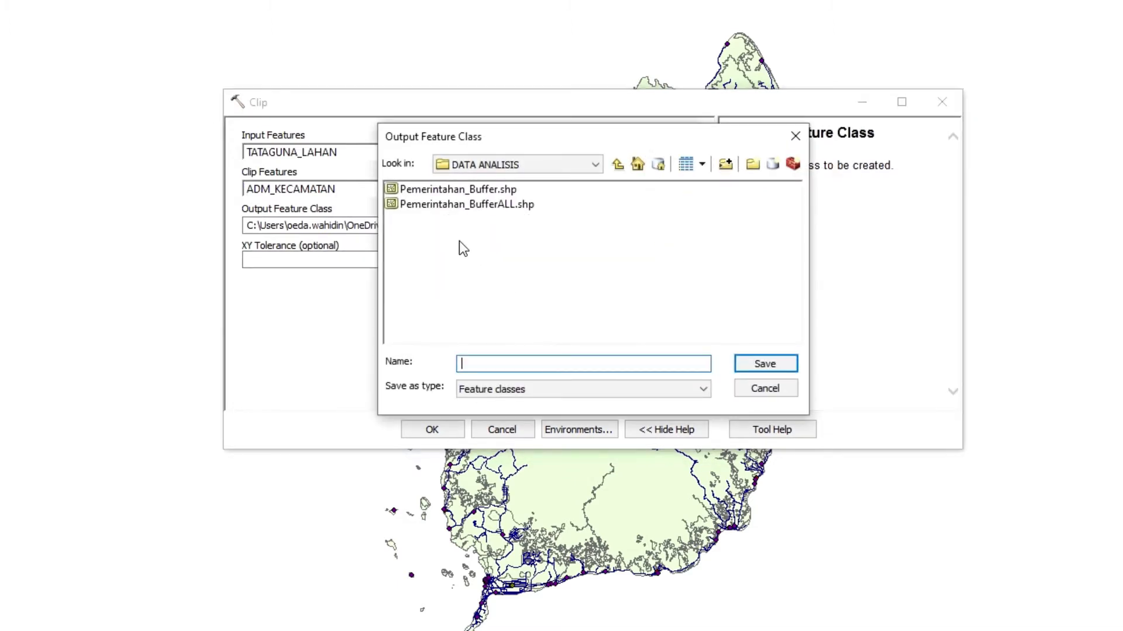
text(M)
key(BackSpace)
key(BackSpace)
text(TataGuna_)
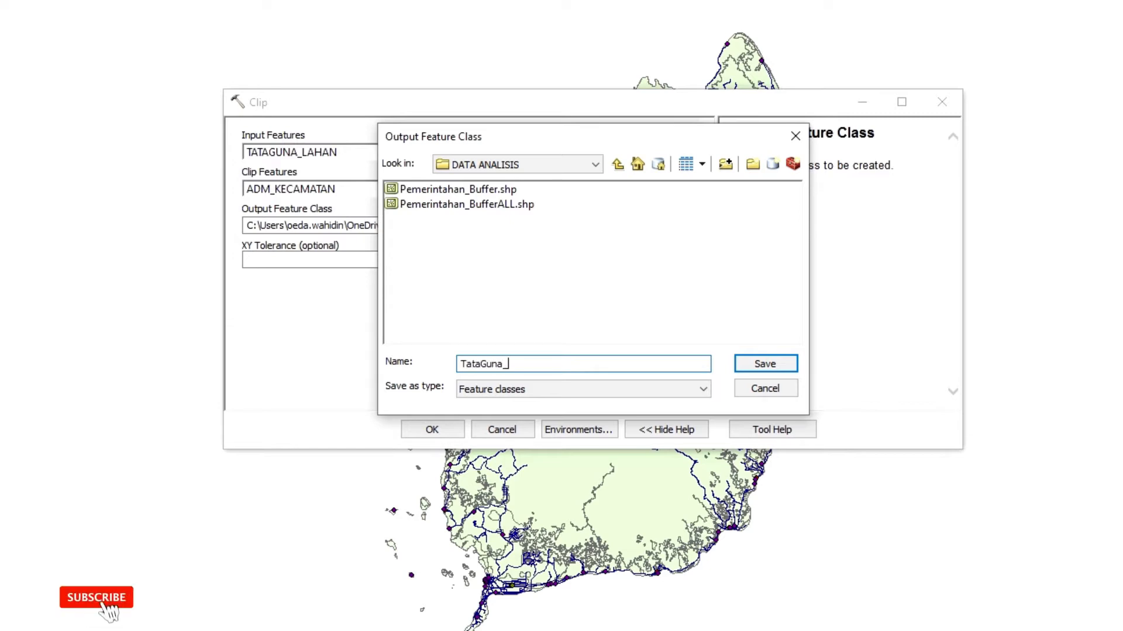
text(Morotra)
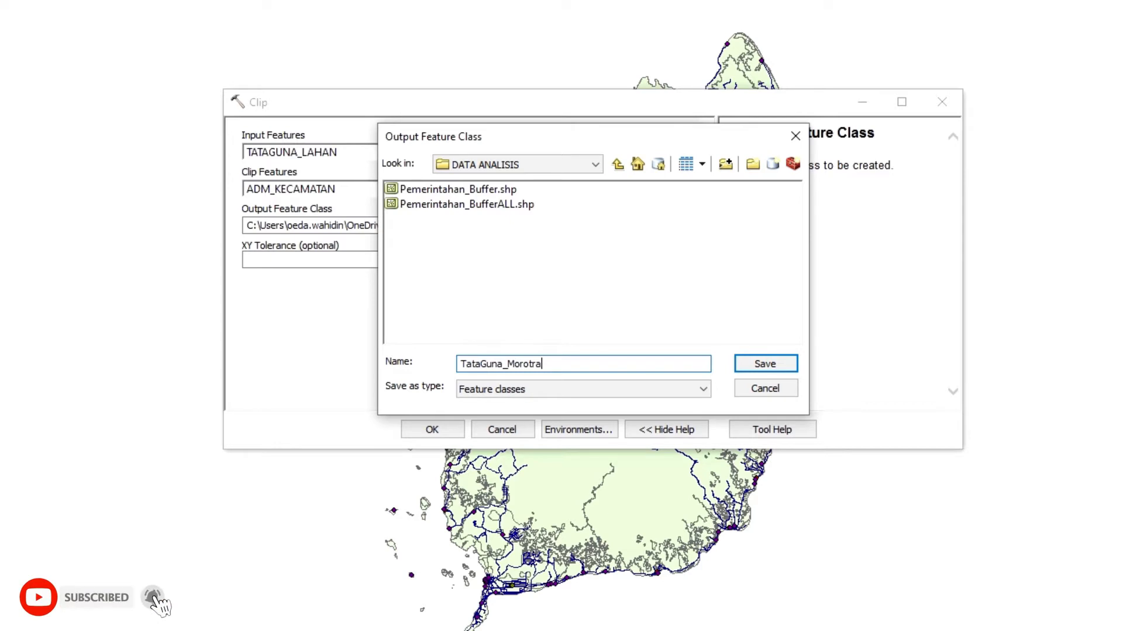
text(i Selatan)
click(546, 364)
key(BackSpace)
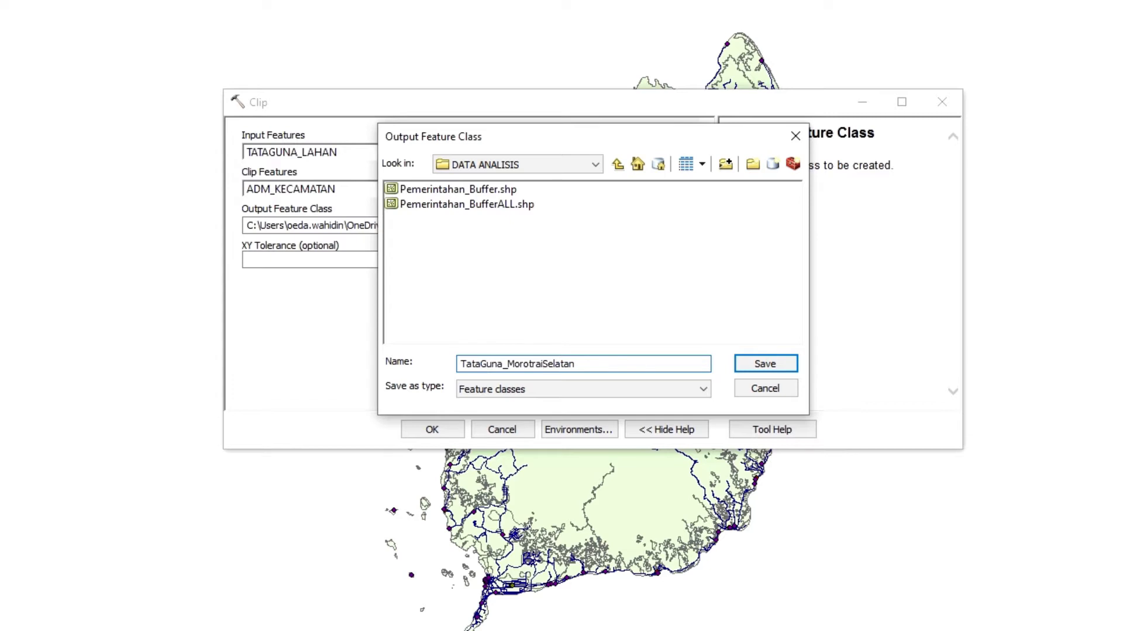
click(752, 363)
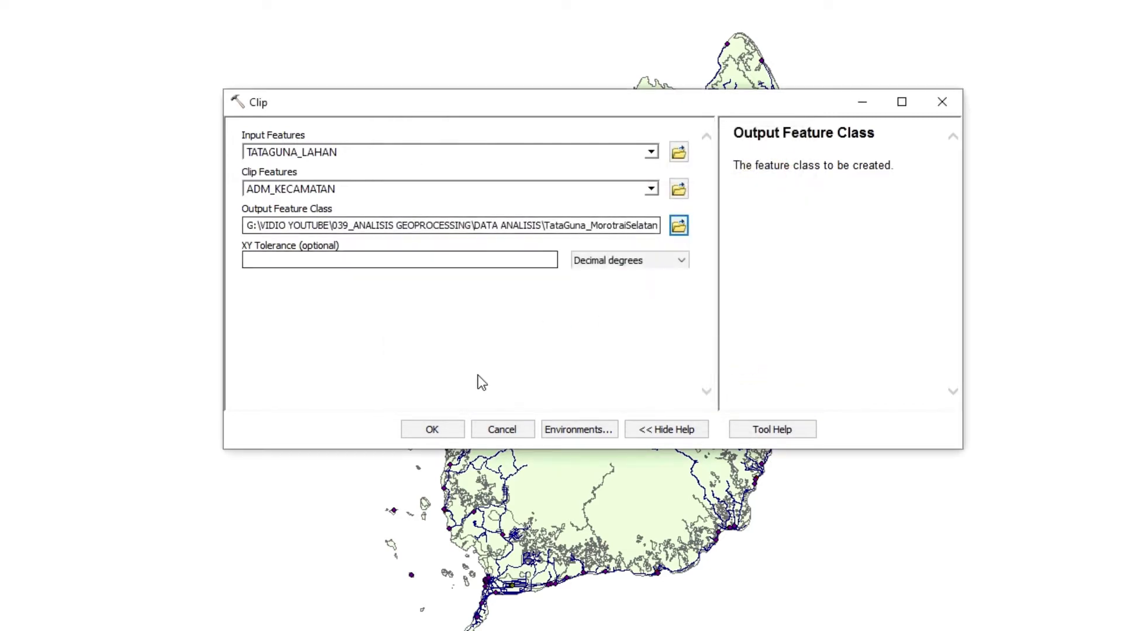
click(442, 434)
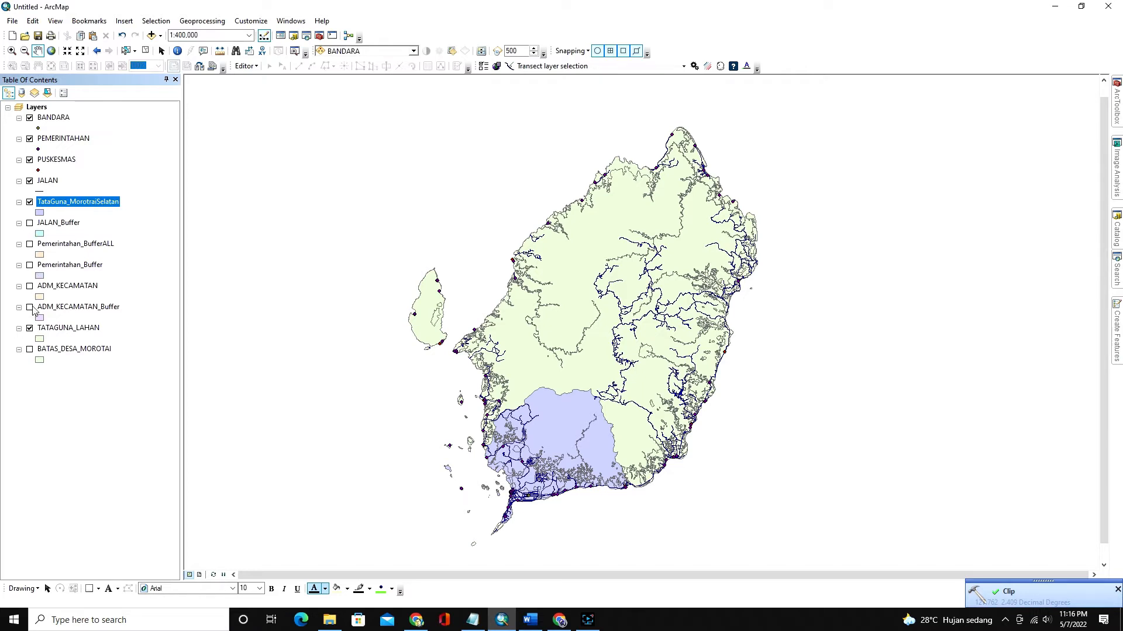
- Display the ADM_KECAMATAN layer and check its selected record in the attribute table against the clipped area
right_click(67, 286)
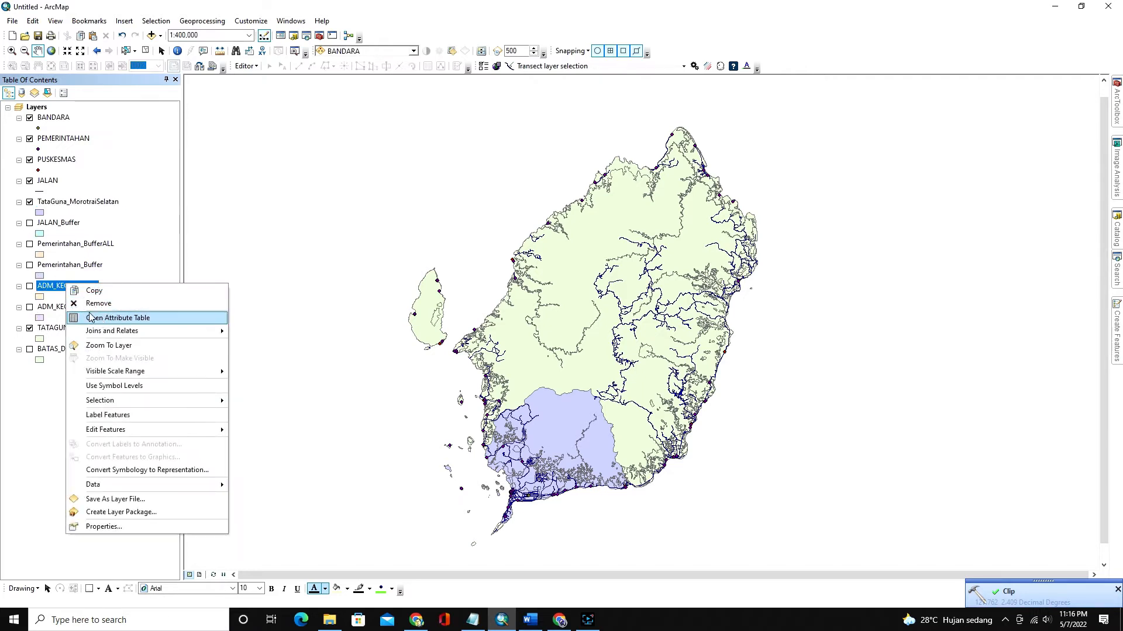
click(146, 251)
click(29, 285)
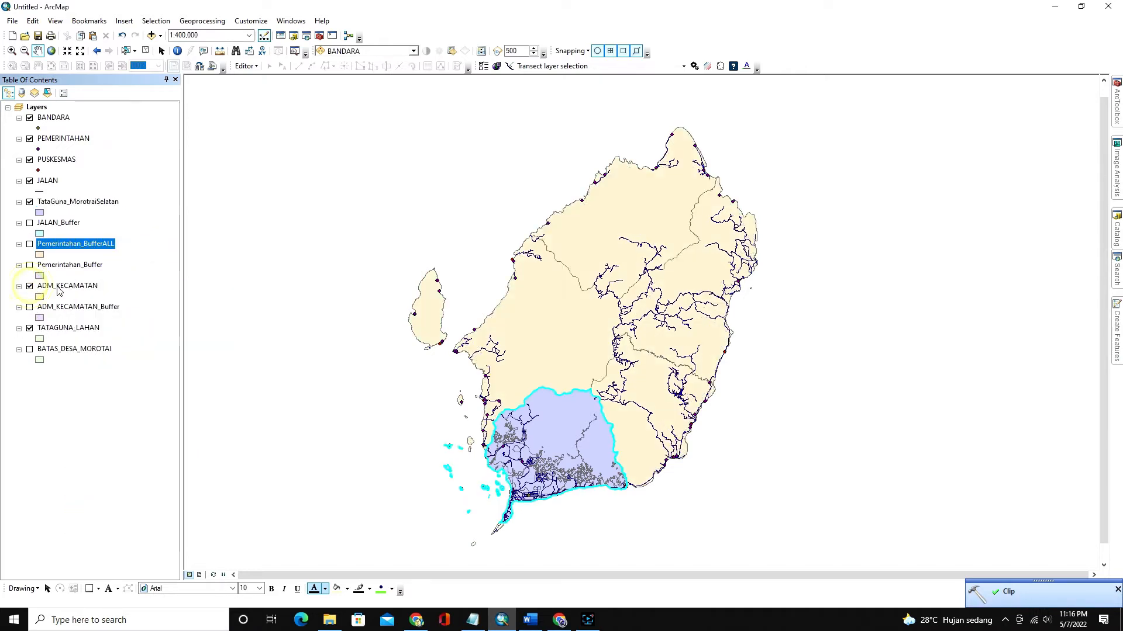
right_click(57, 286)
click(108, 321)
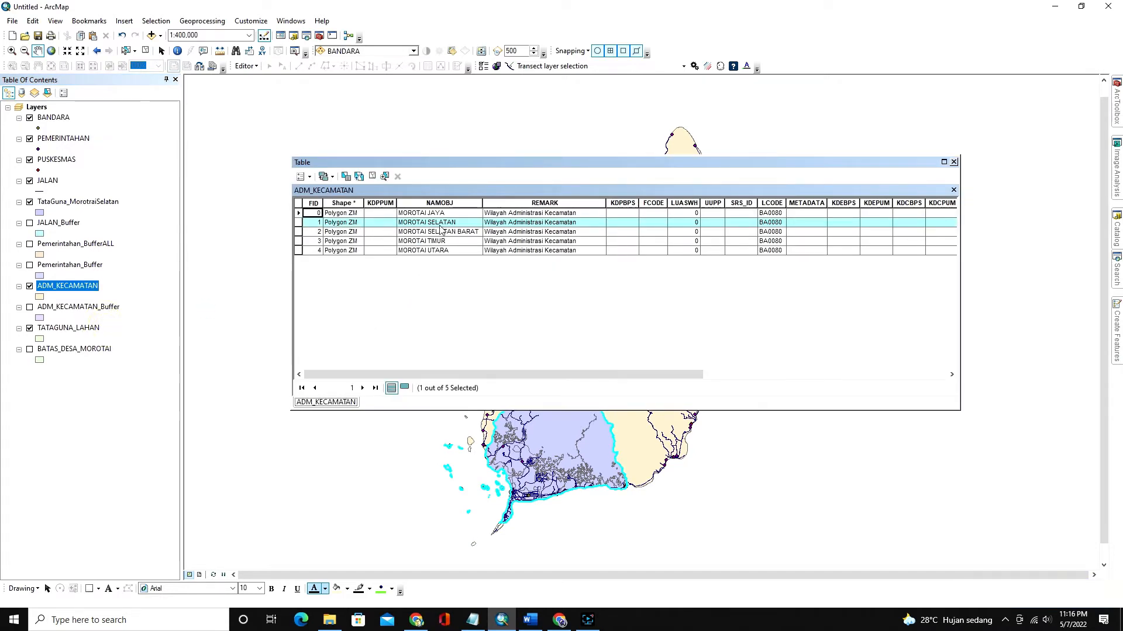
click(954, 162)
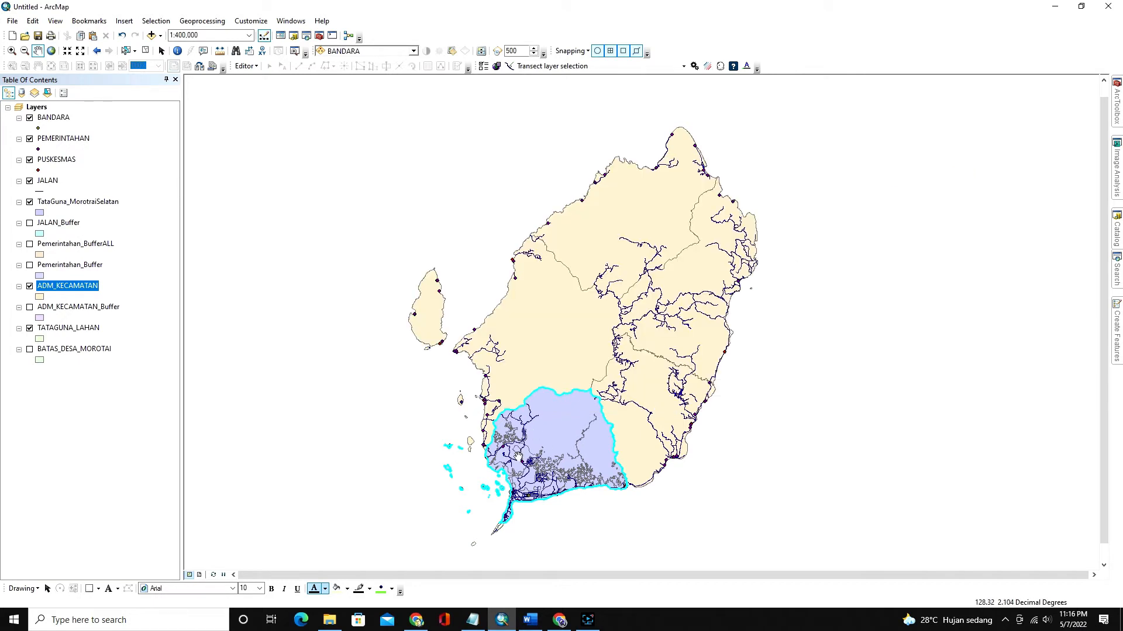
- Hide the ADM_KECAMATAN and TATAGUNA_LAHAN layers to inspect the clip result, and hide the TataGuna_MorotraiSelatan layer as well
click(30, 287)
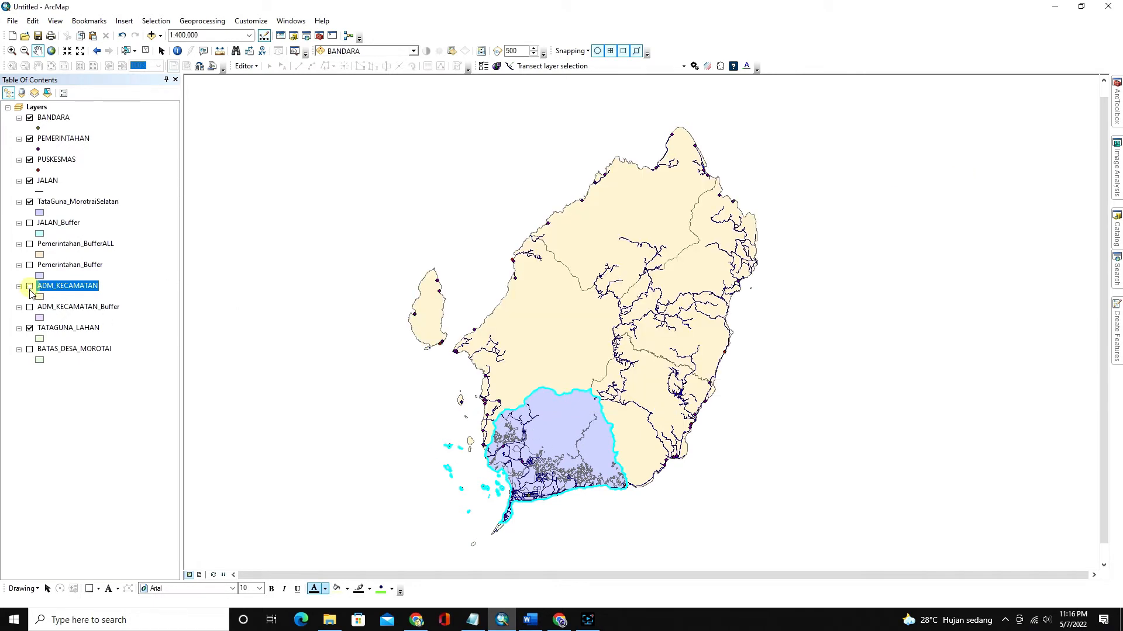
click(29, 328)
click(79, 202)
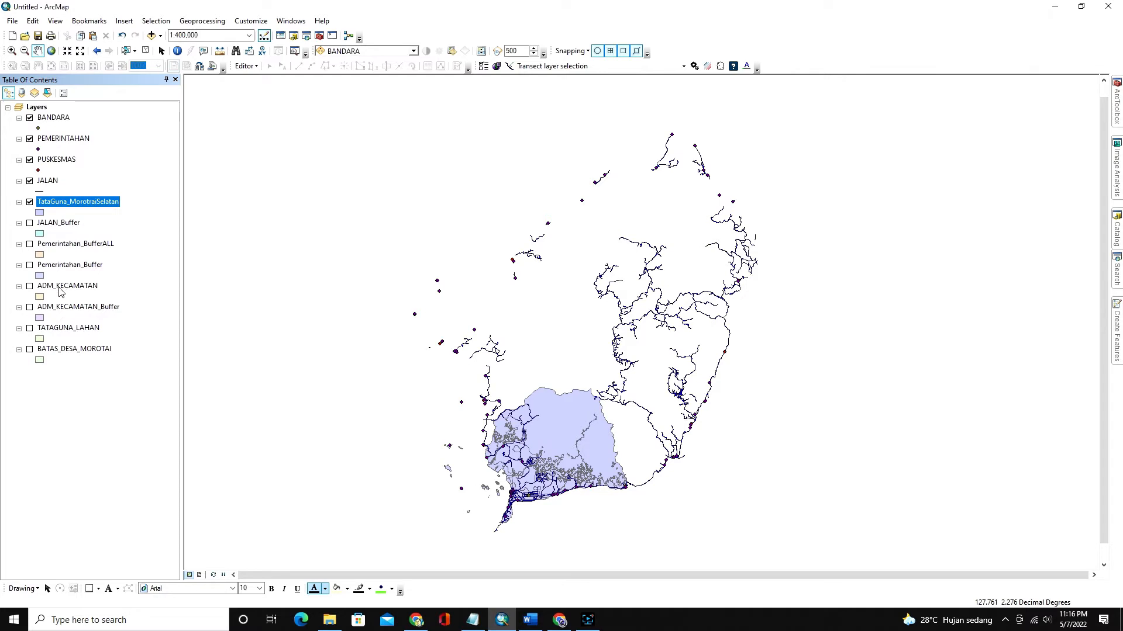
click(29, 202)
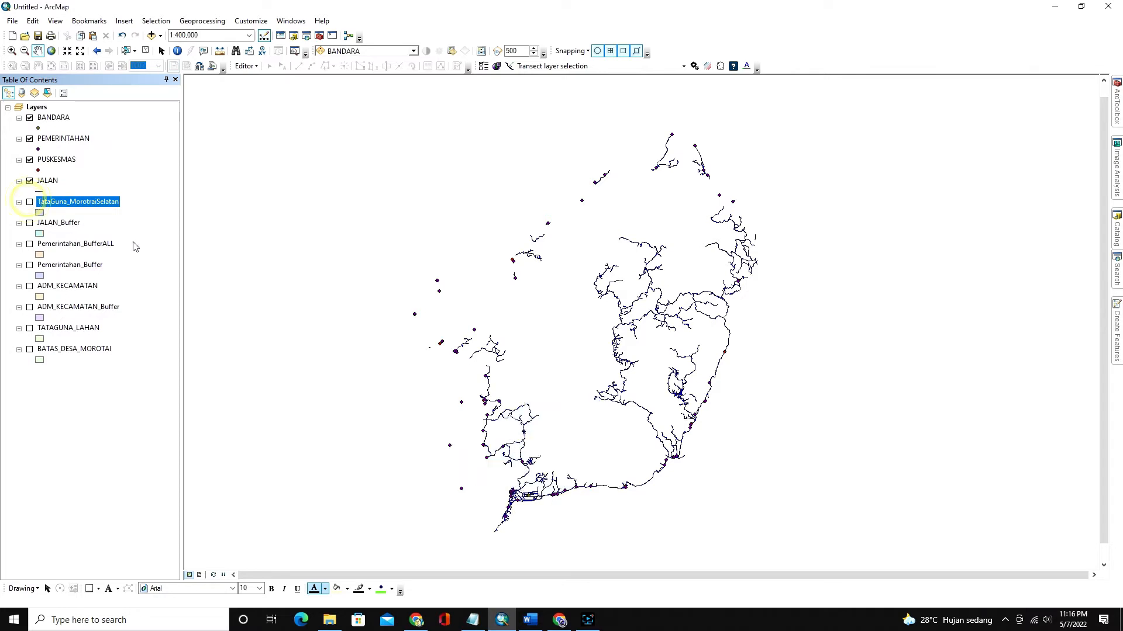
- Display the ADM_KECAMATAN layer and select only its MOROTAI SELATAN BARAT record in the attribute table
click(29, 286)
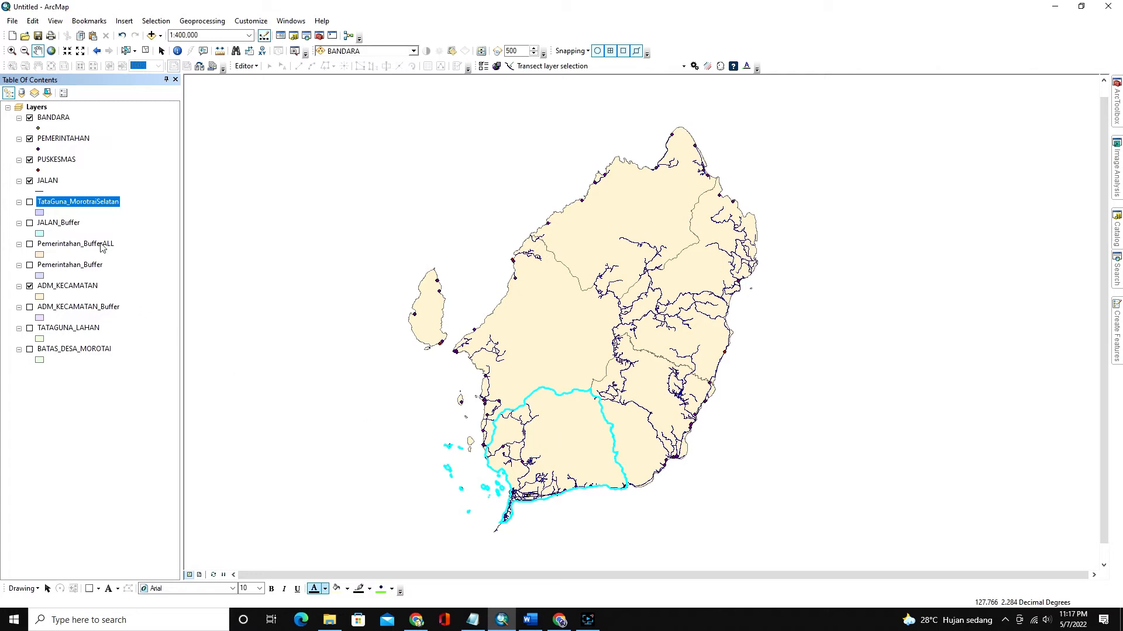
right_click(71, 286)
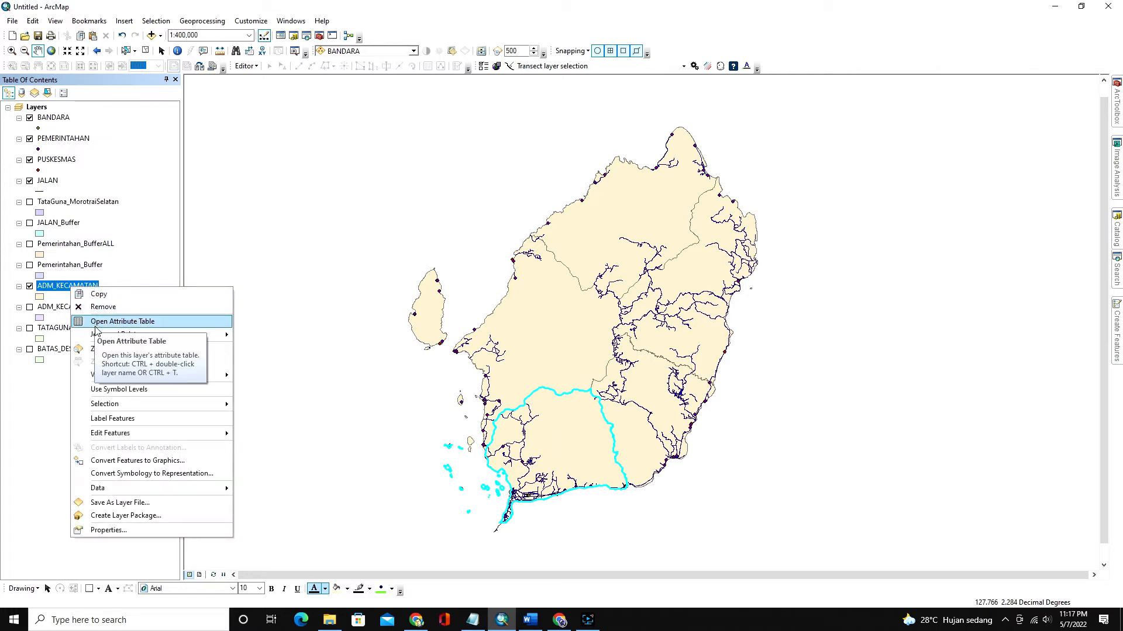
click(95, 324)
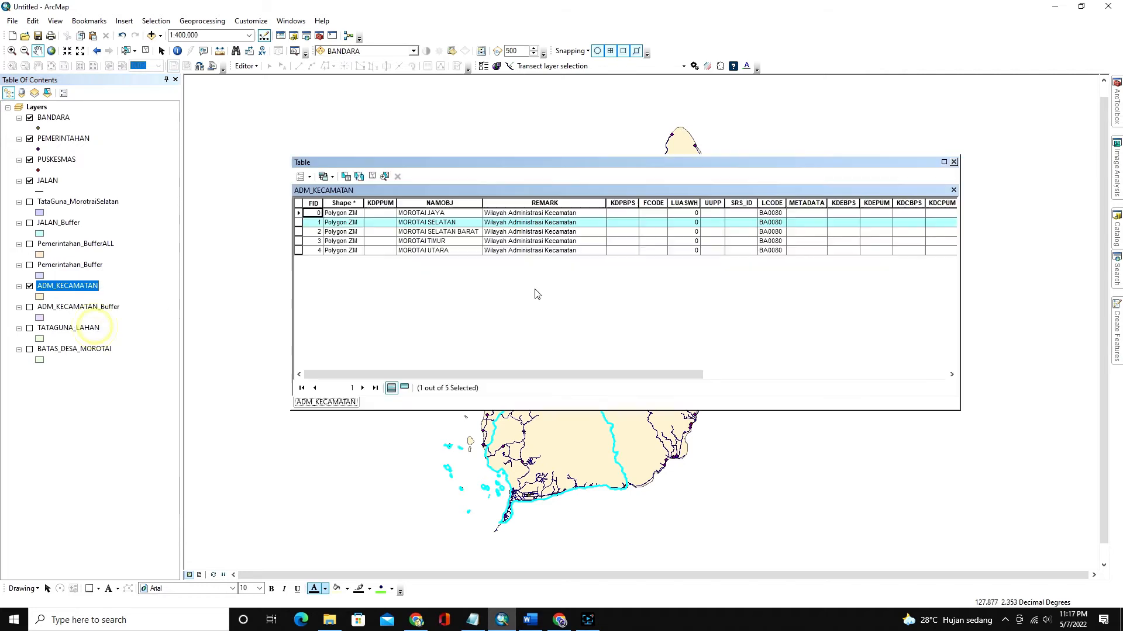
click(299, 214)
click(299, 232)
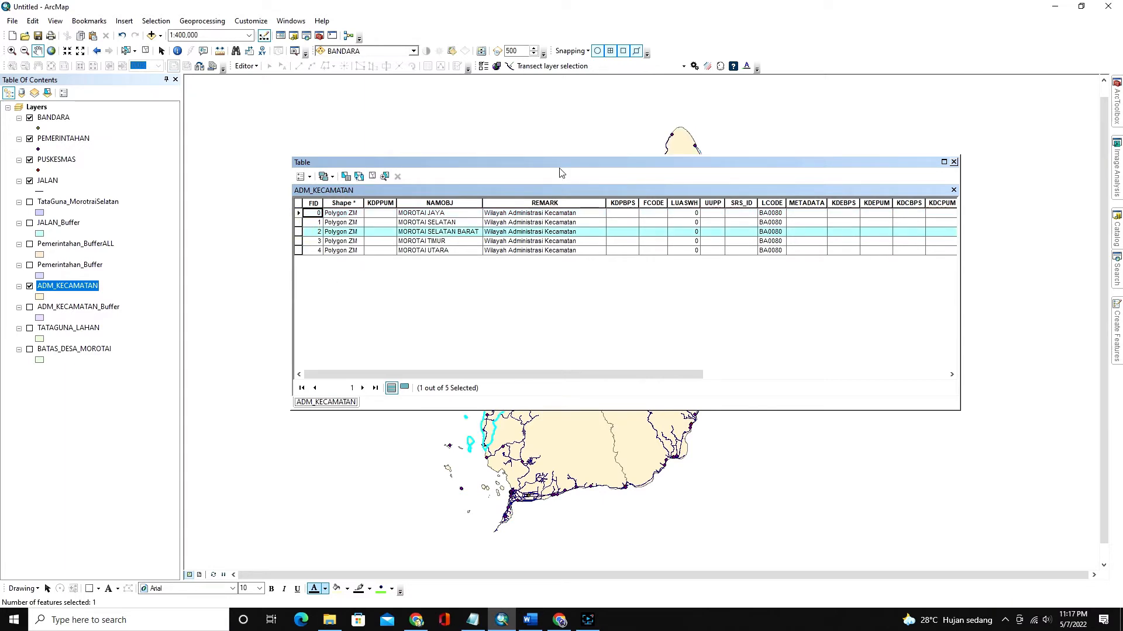
drag(557, 162, 532, 94)
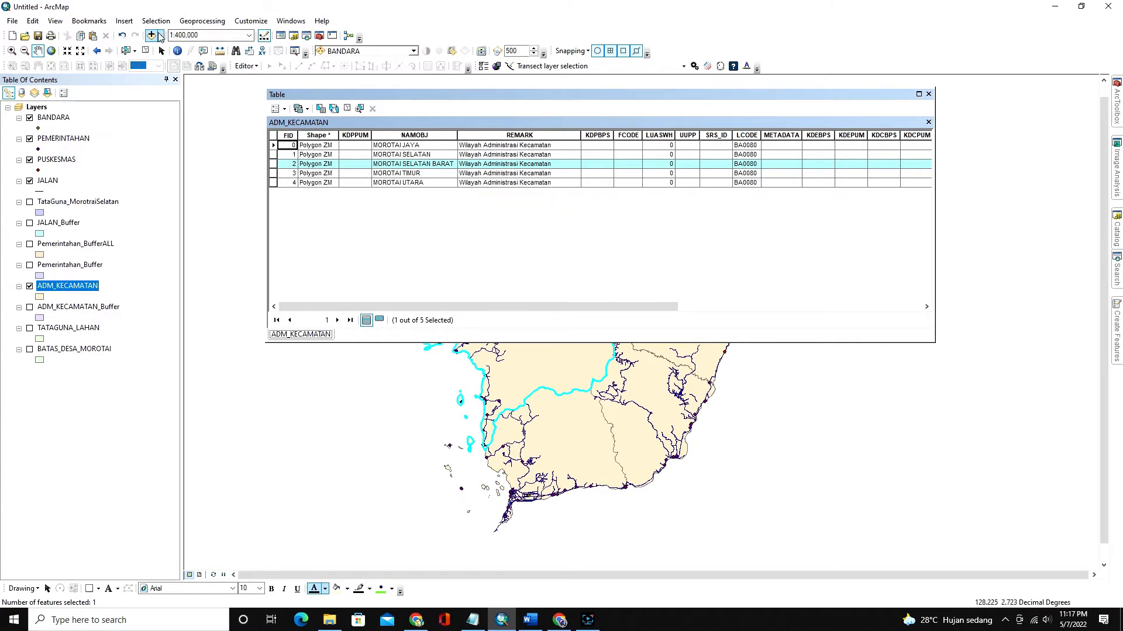
click(928, 94)
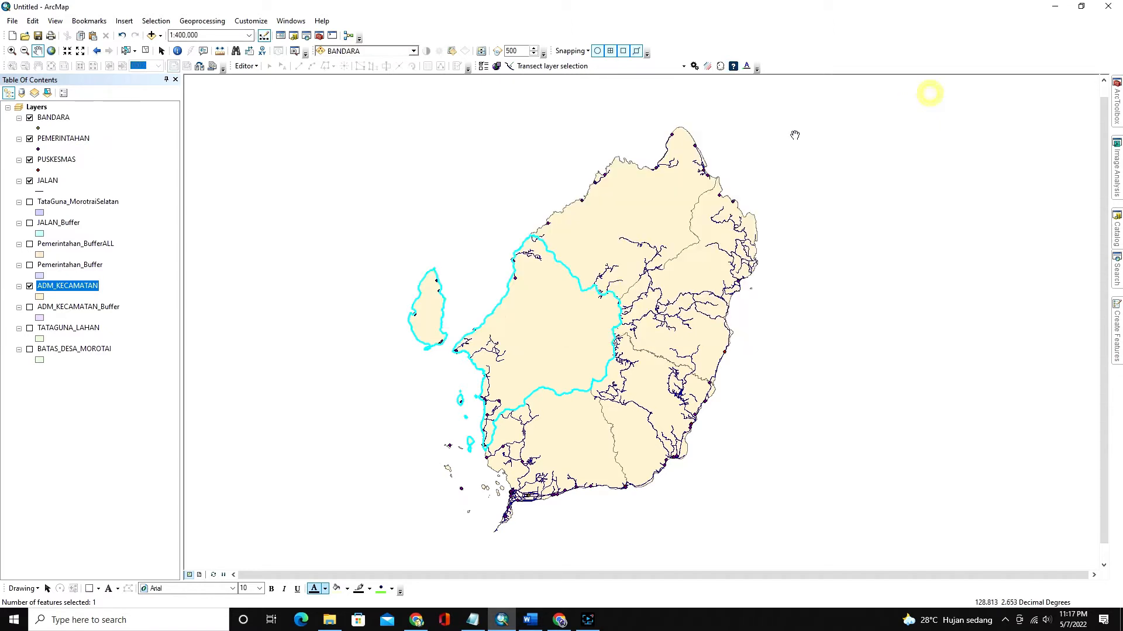
- Set up a Clip operation with JALAN as the input features and ADM_KECAMATAN as the clip features
click(199, 22)
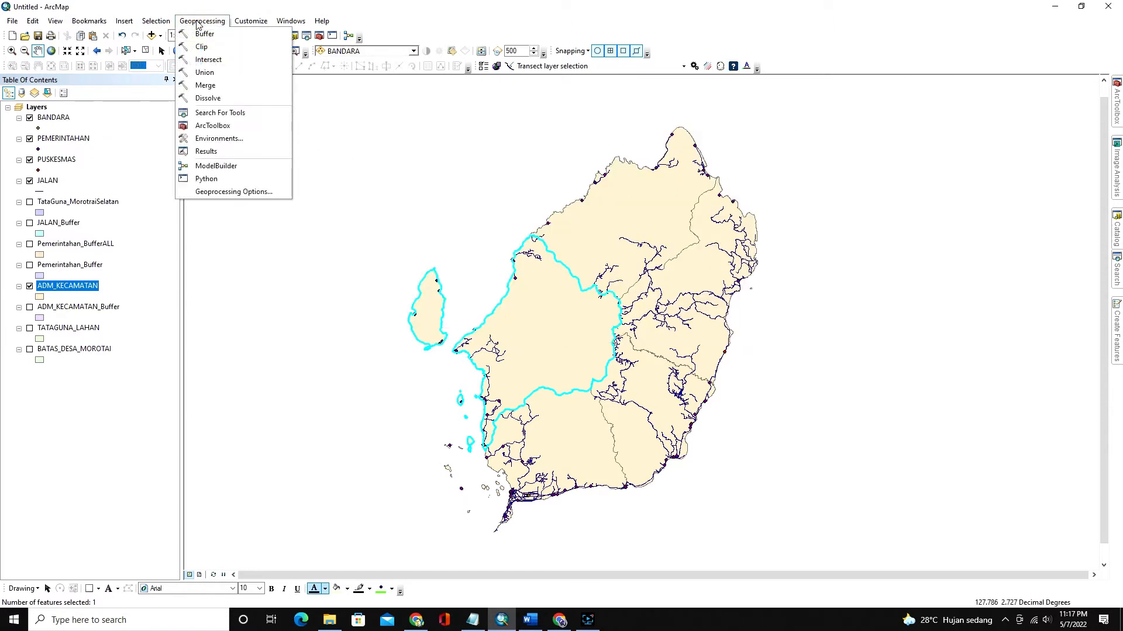
click(201, 47)
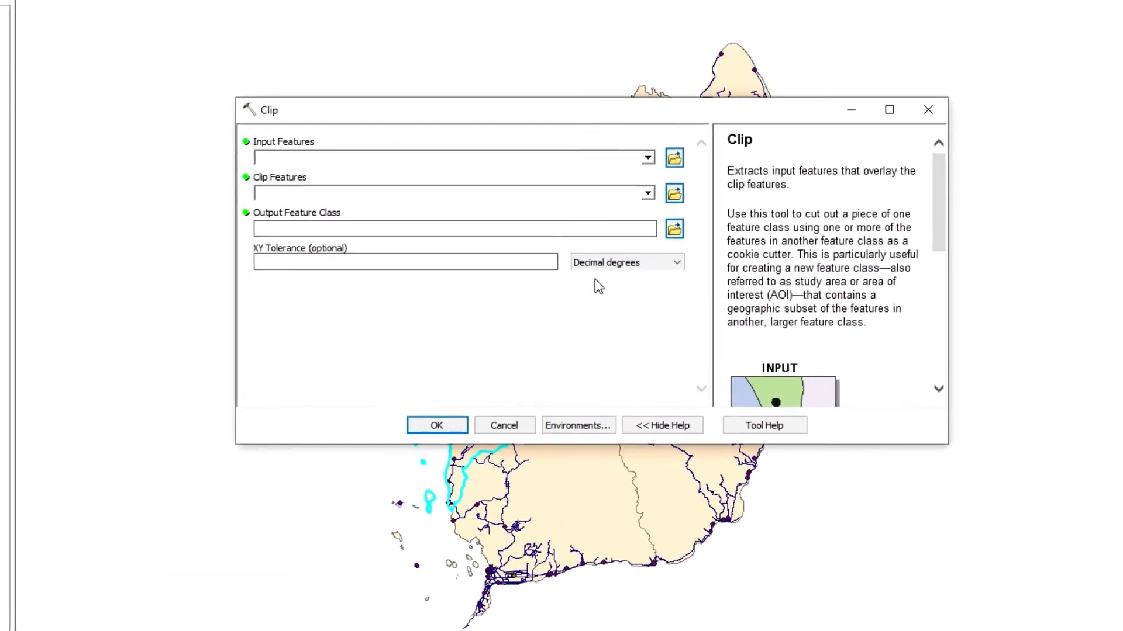
click(648, 157)
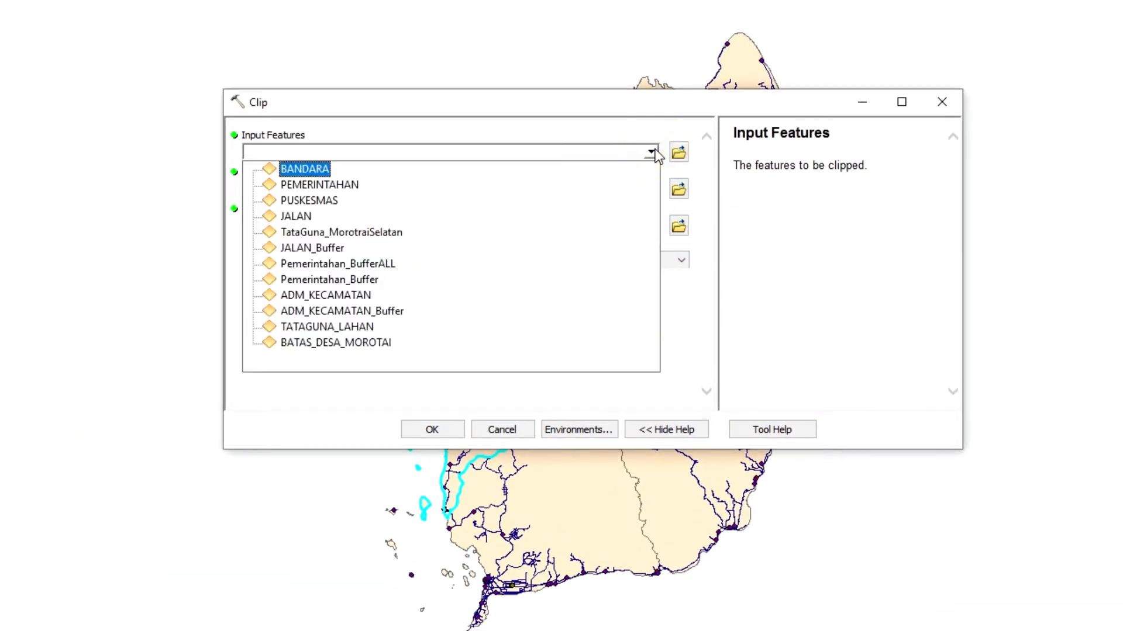
click(297, 217)
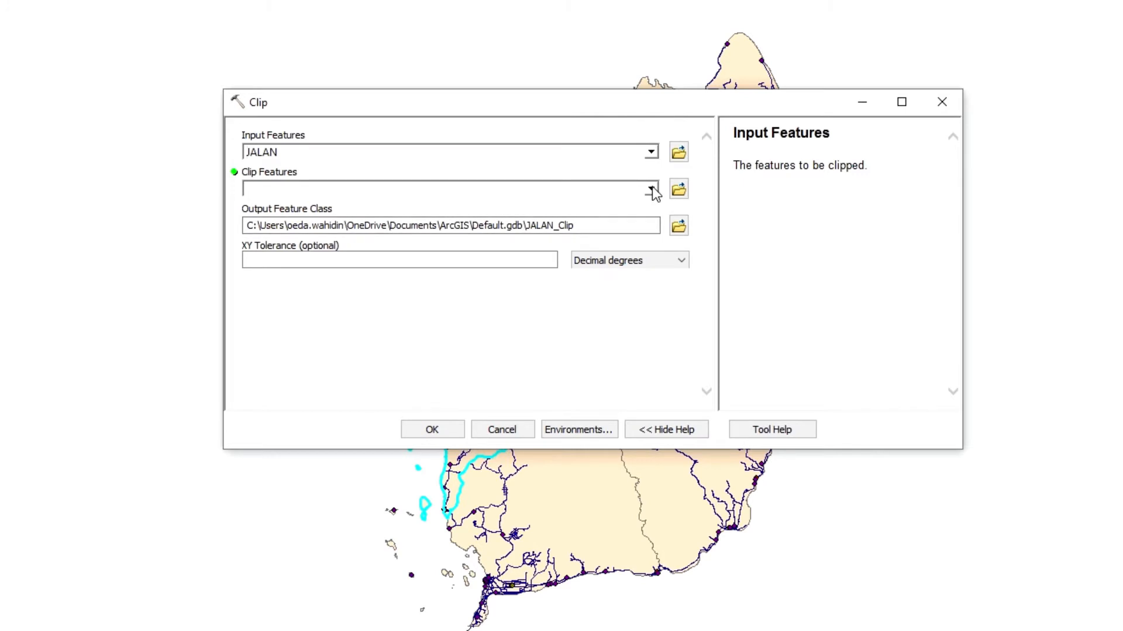
click(651, 190)
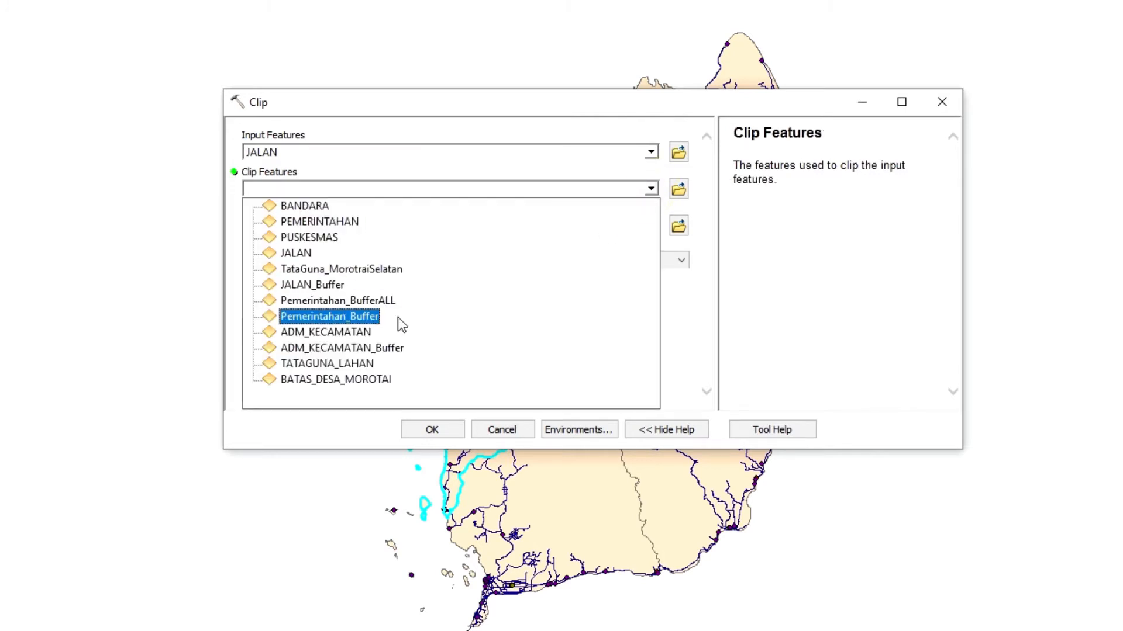
click(344, 331)
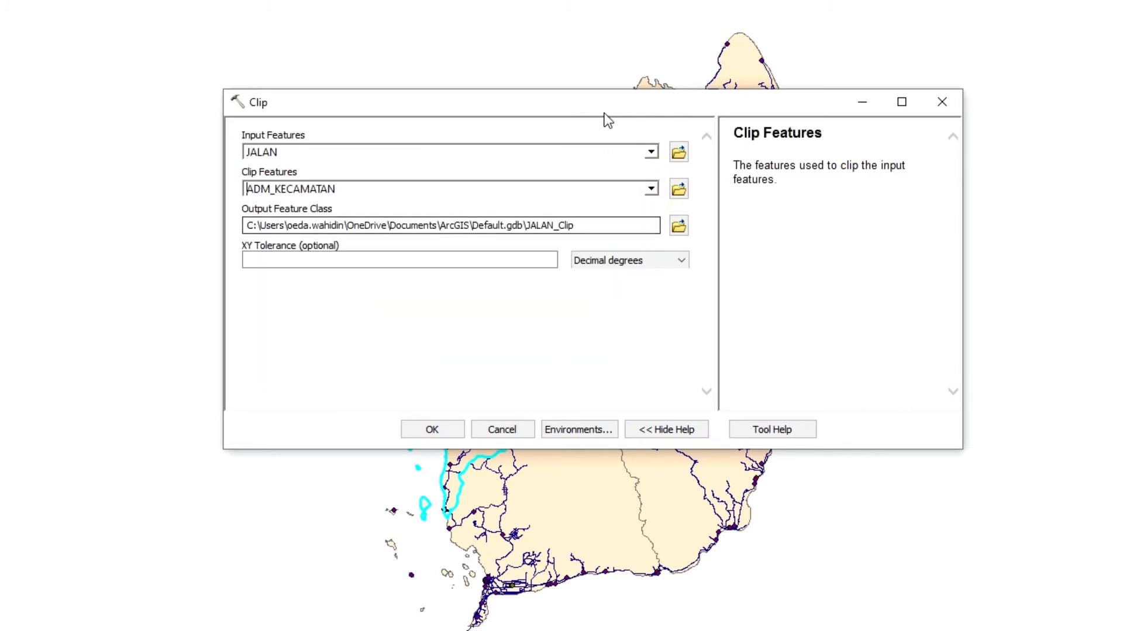
drag(603, 108, 616, 5)
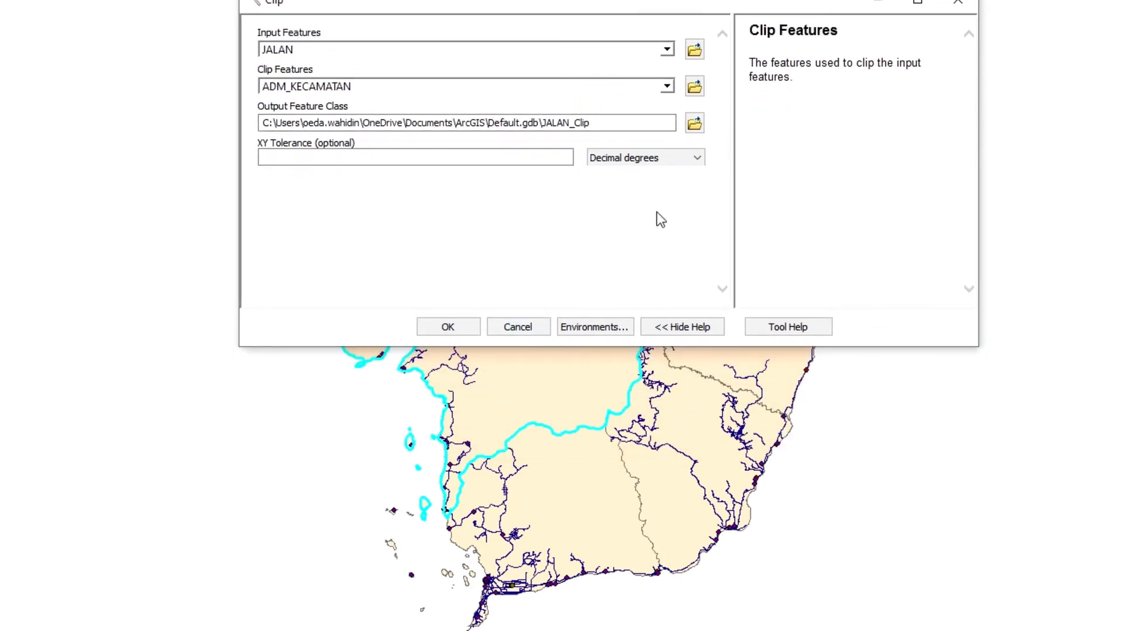
- Save the clip output as Jalan_MorotaiSelatanBarat in the DATA ANALISIS folder, run the Clip, and hide the original JALAN layer
click(693, 124)
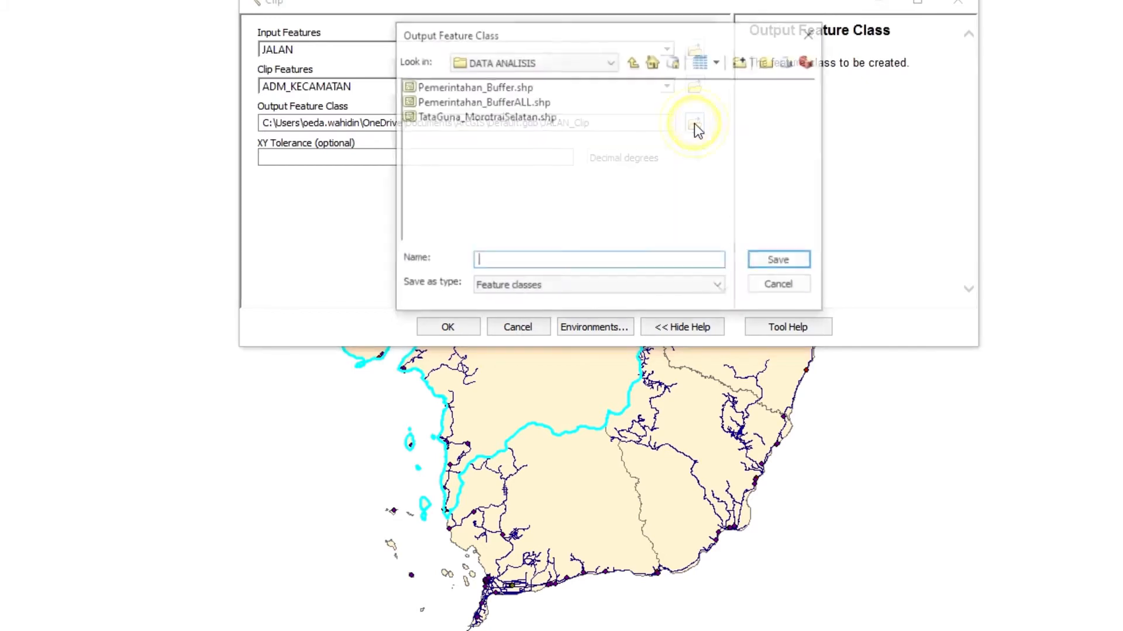
text(Jalan_MorotaiSe)
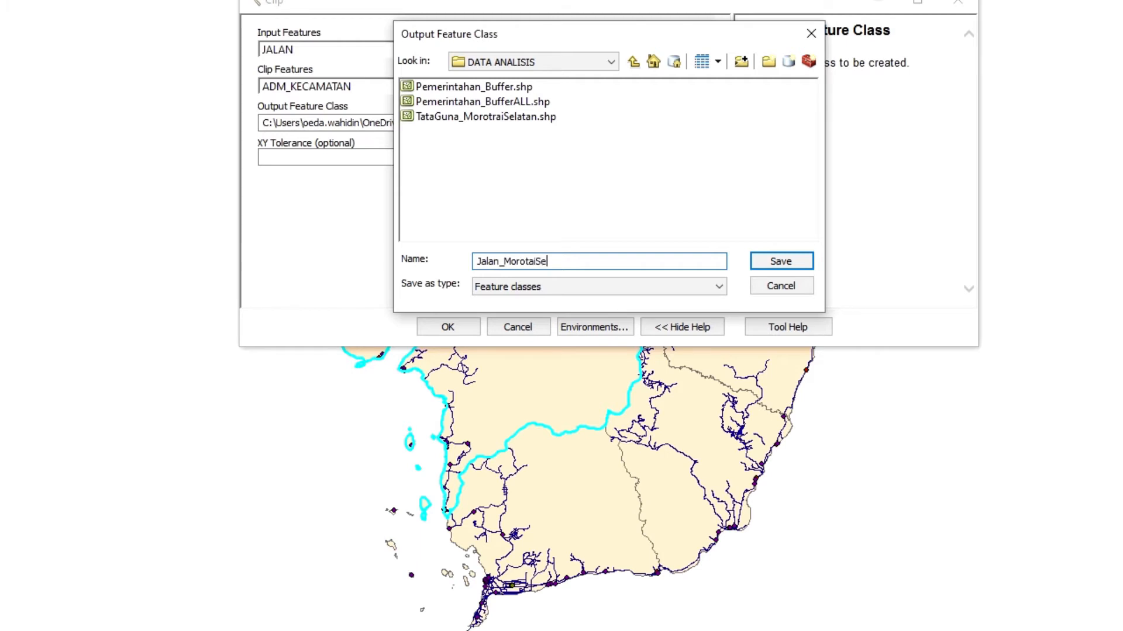
text(latanBarat)
click(781, 262)
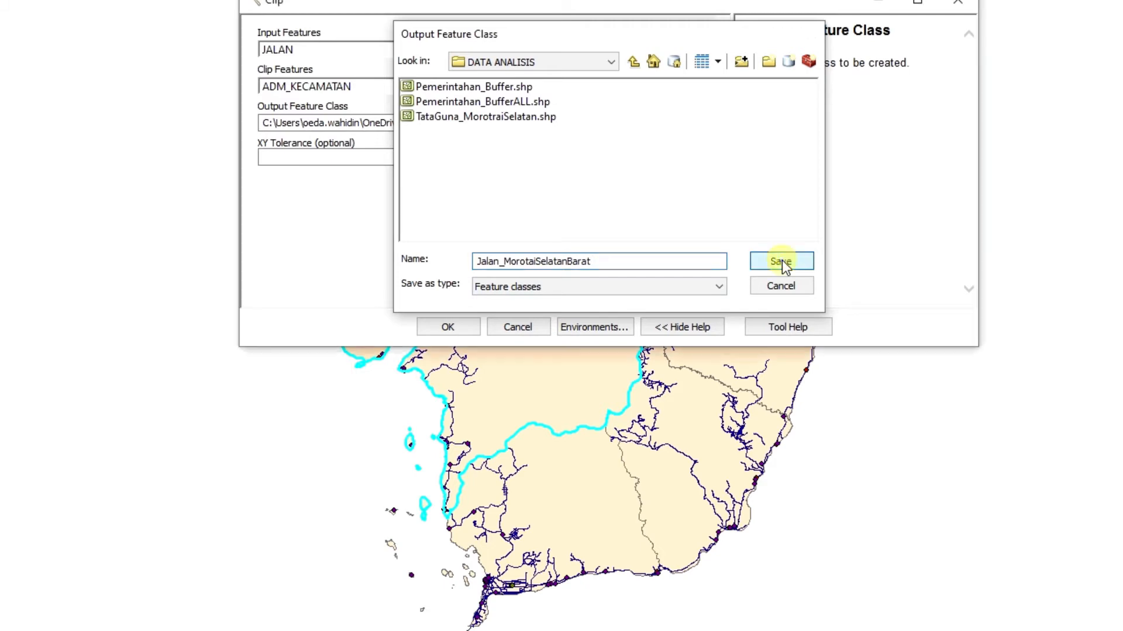
click(448, 327)
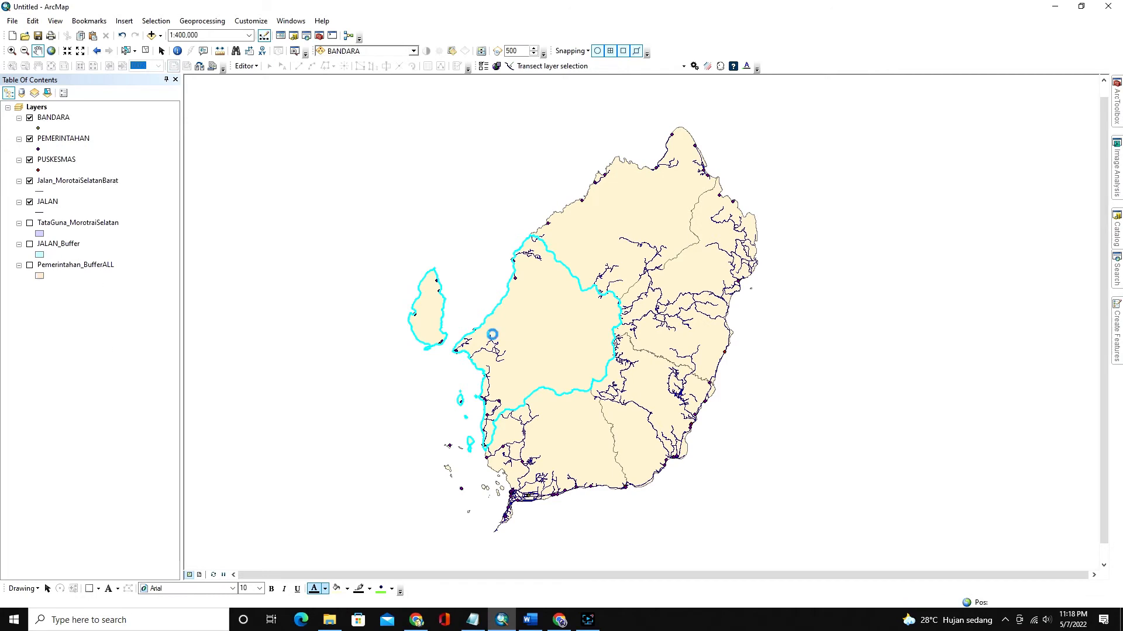
click(30, 203)
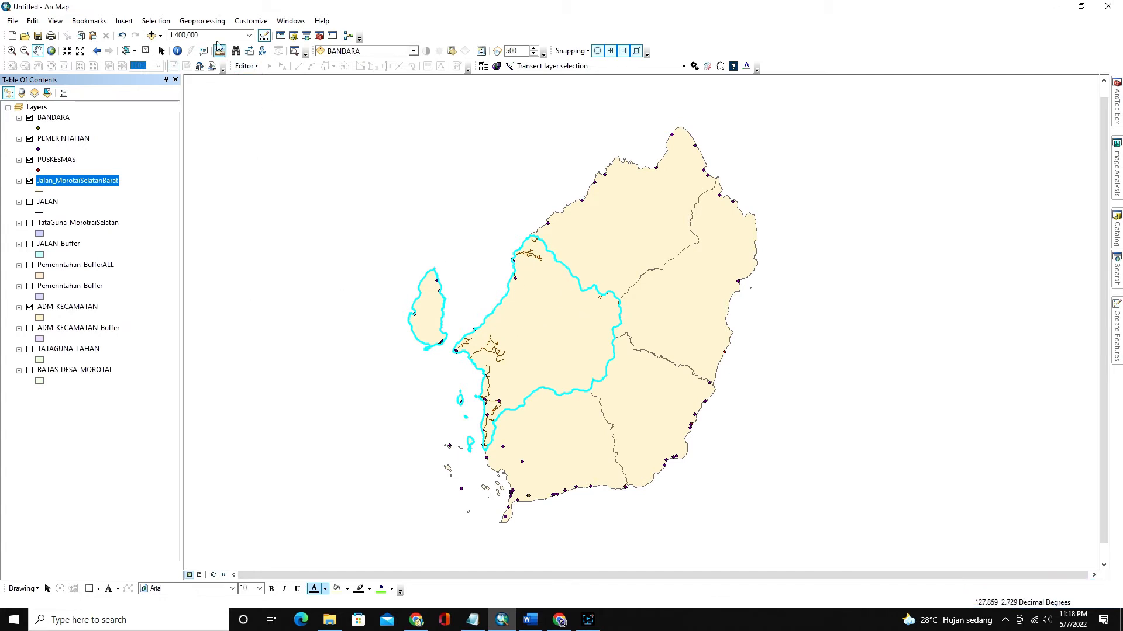
- Set up another Clip operation with PEMERINTAHAN as the input features and ADM_KECAMATAN as the clip features
click(211, 23)
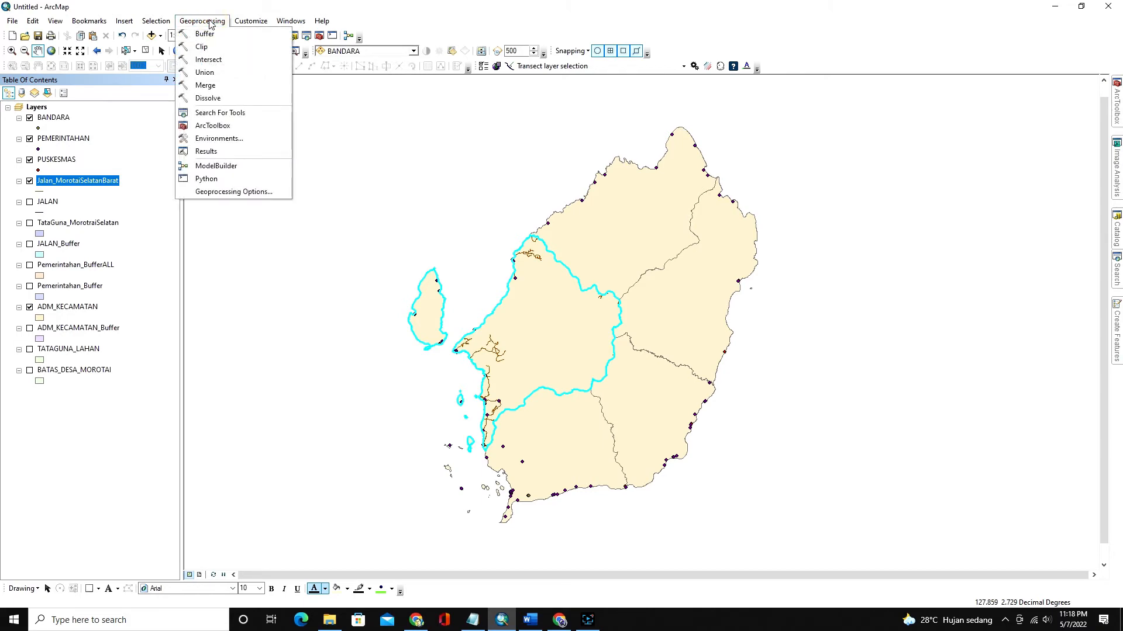
click(201, 47)
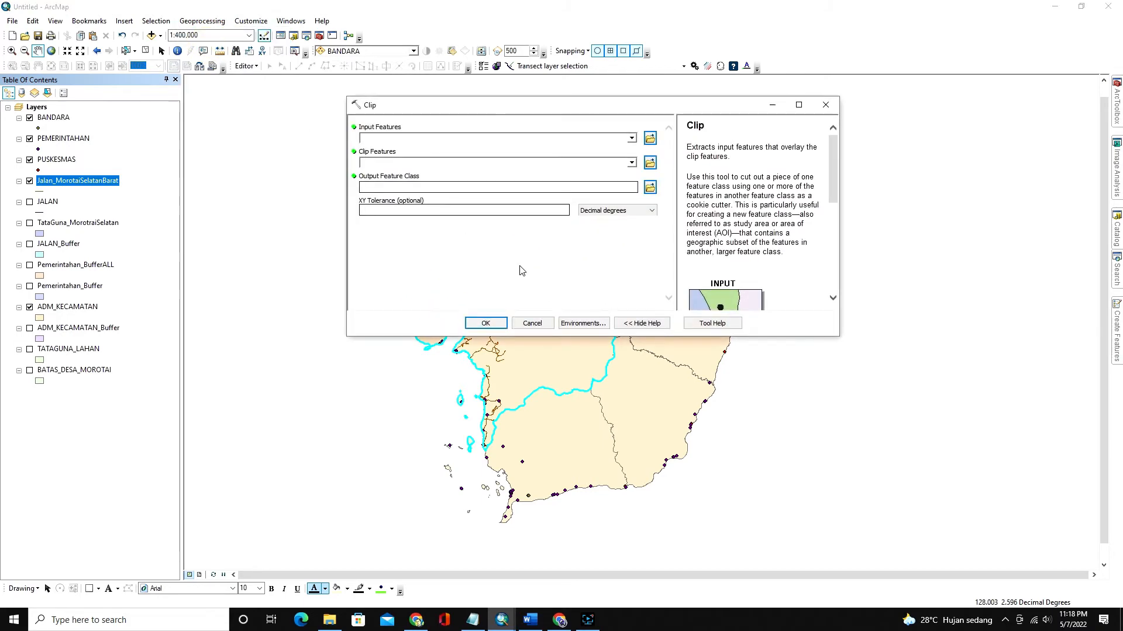
click(636, 126)
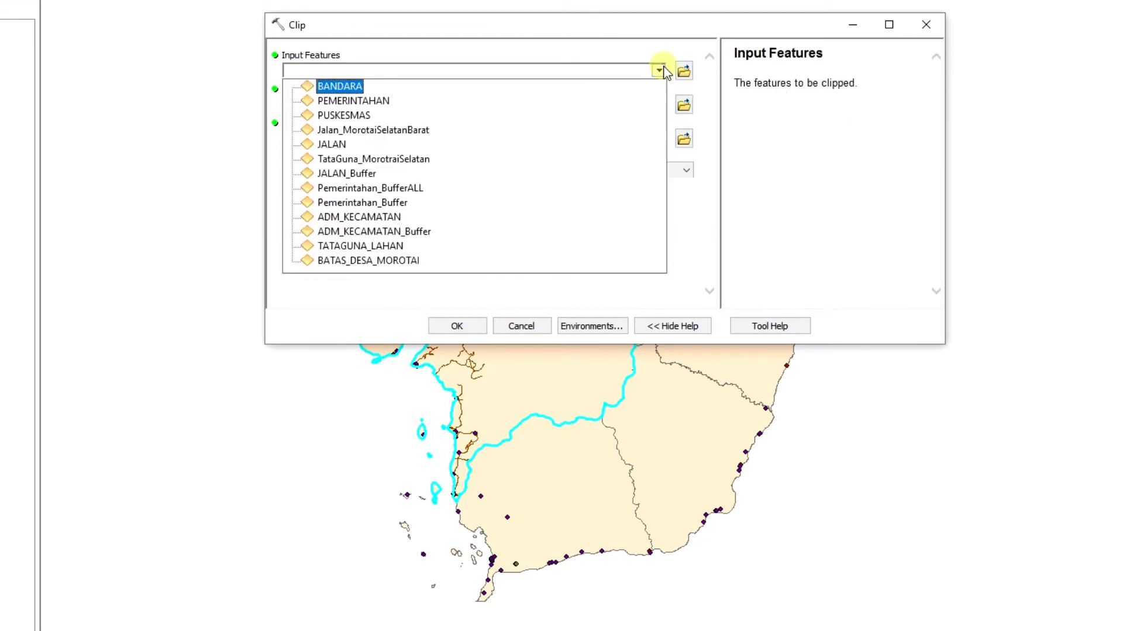
click(352, 101)
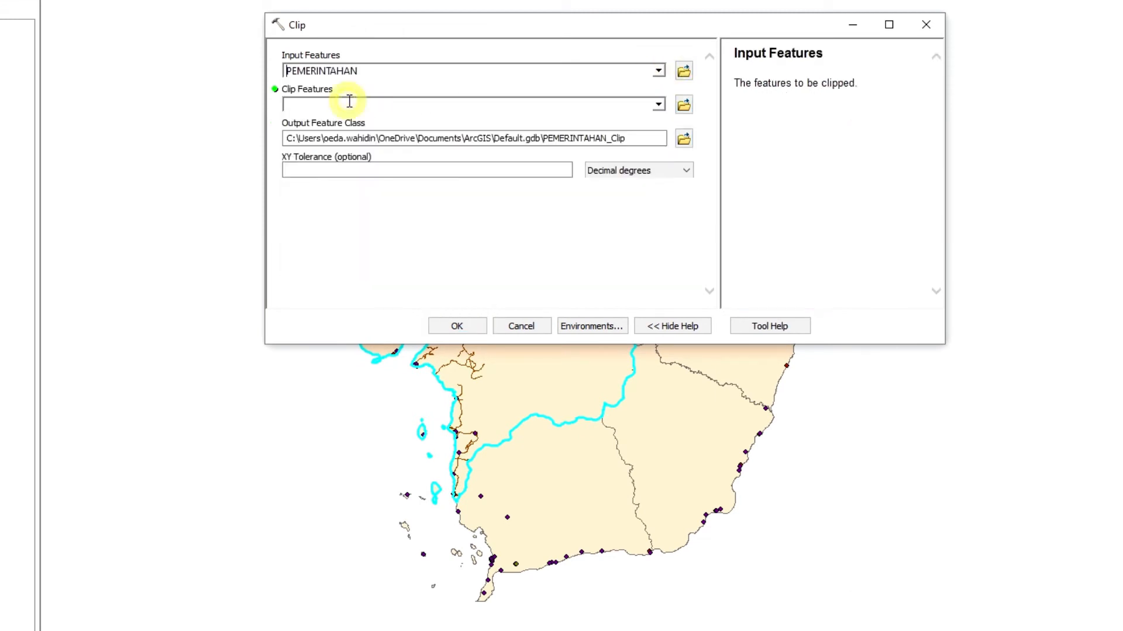
click(659, 104)
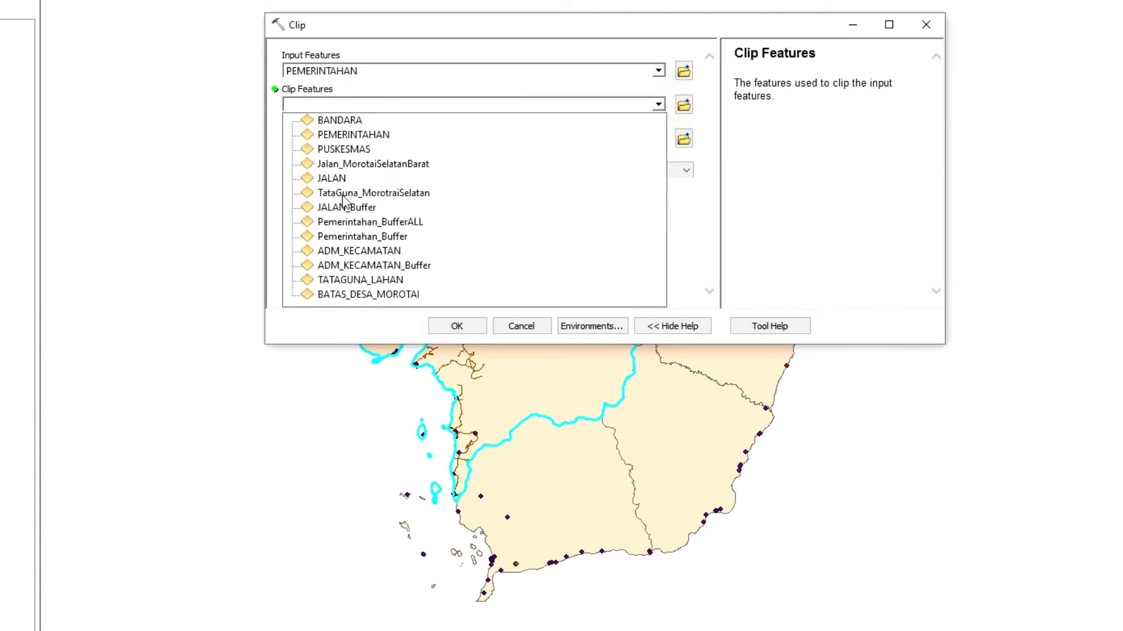
click(345, 251)
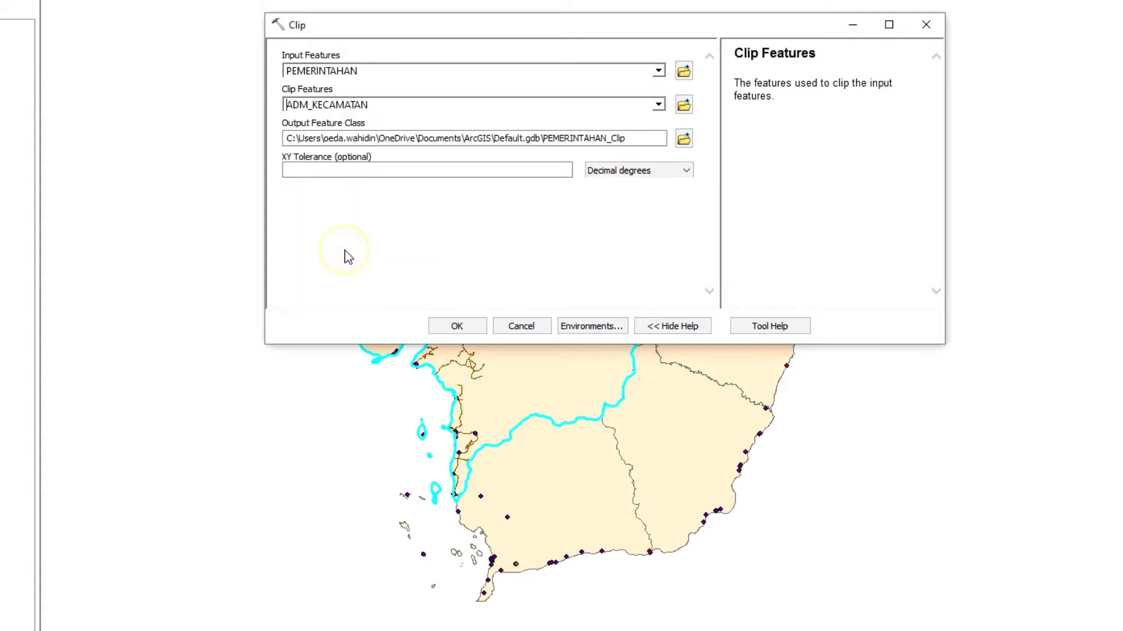
- Save the clip output as Pemerintah_Morselbar in the DATA ANALISIS folder and run the Clip
click(684, 139)
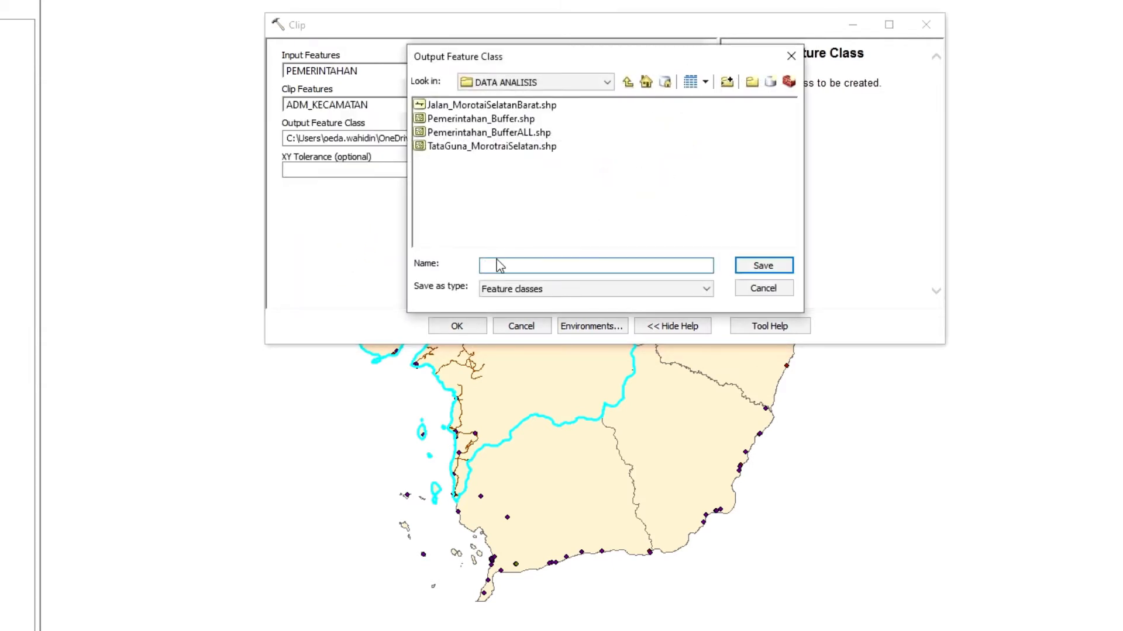
text(Pemerintah_Morselbar)
click(758, 266)
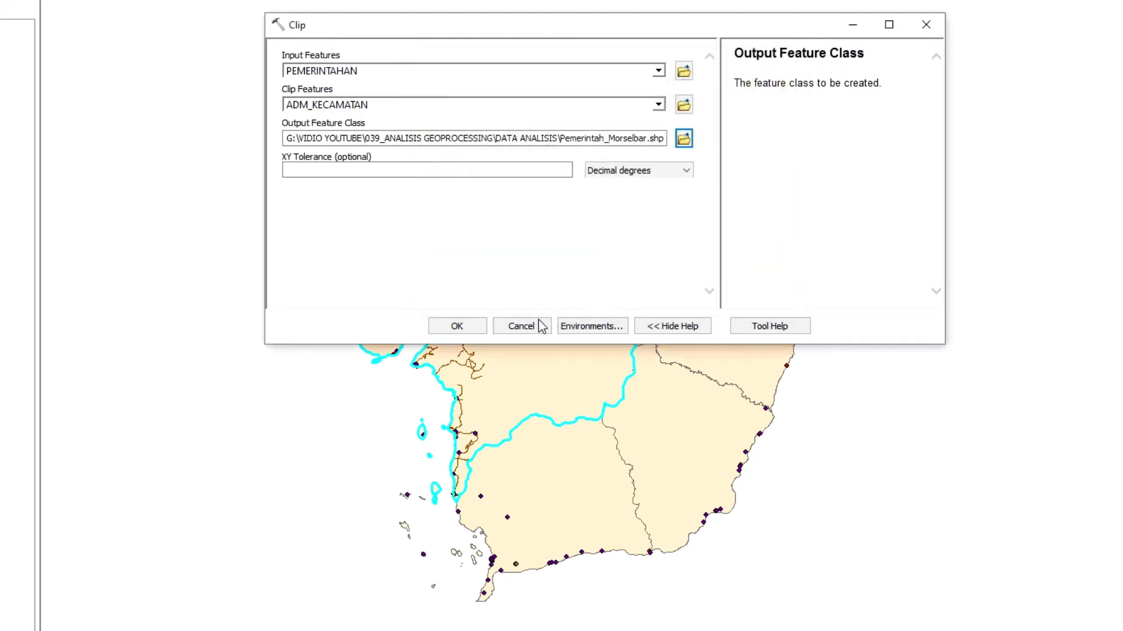
click(458, 326)
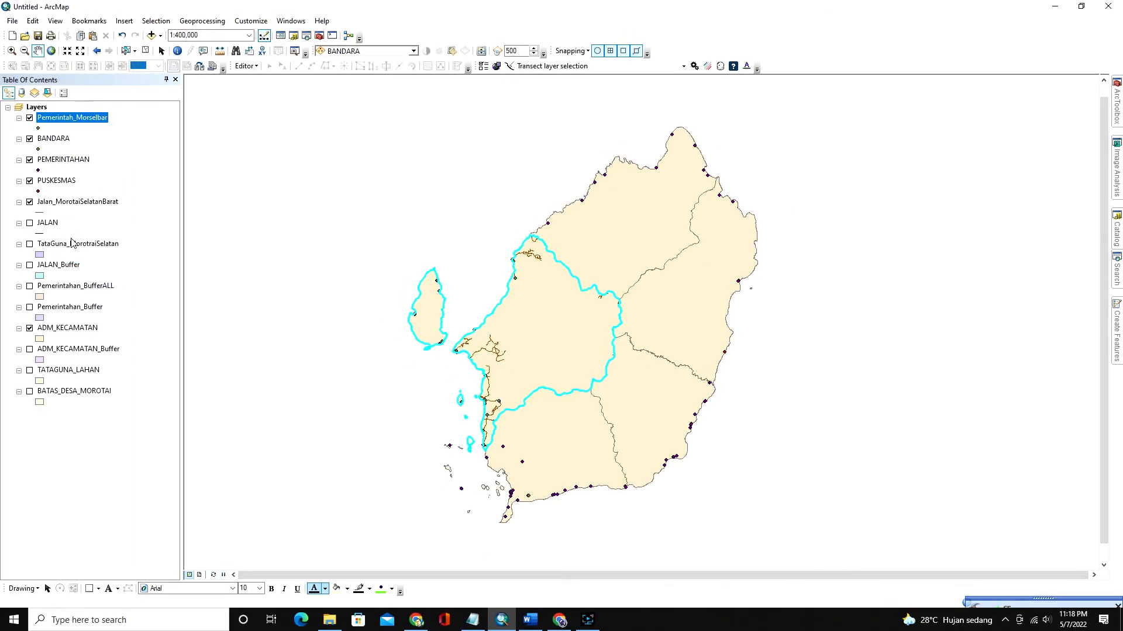
- Hide the PEMERINTAHAN and BANDARA layers, collapse the PUSKESMAS legend entry, and clear the selected district
click(29, 159)
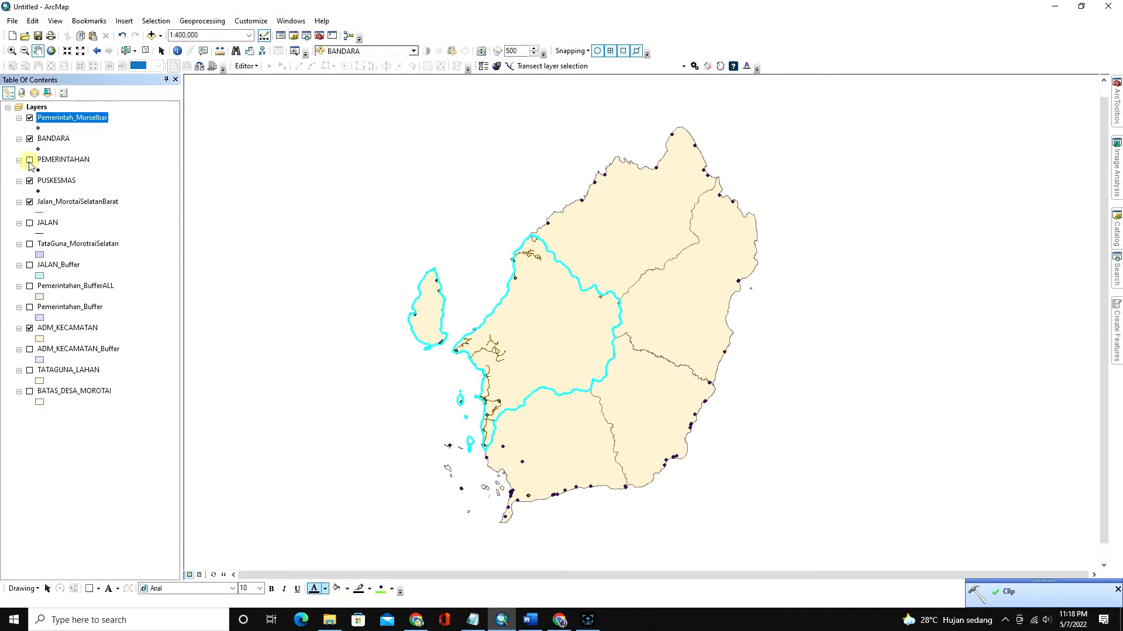
click(30, 138)
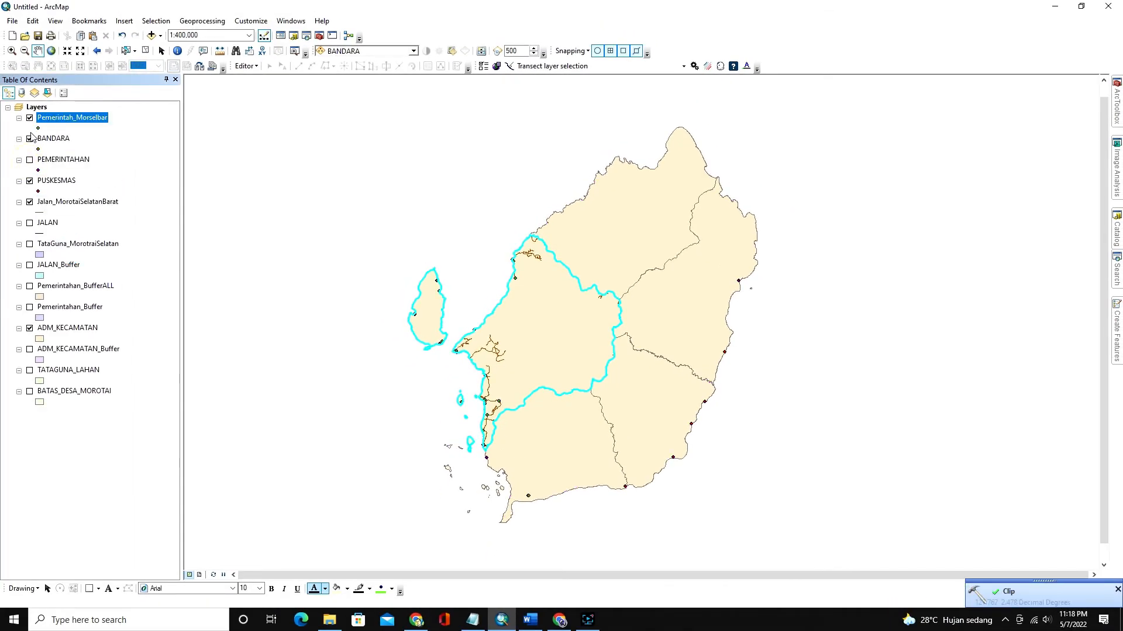
click(19, 180)
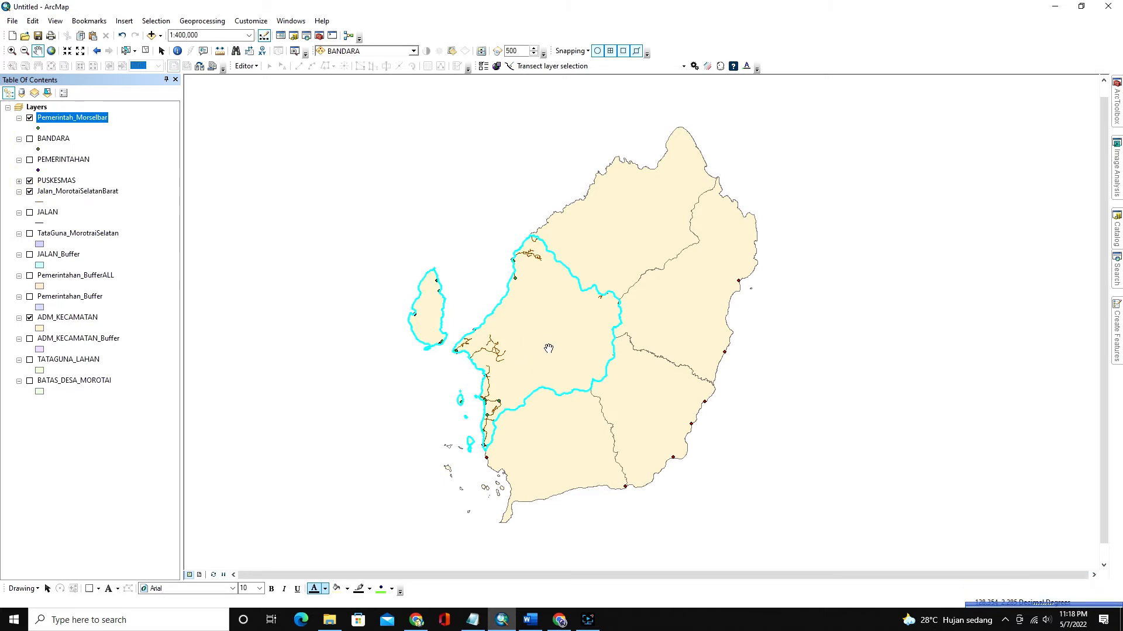
click(145, 51)
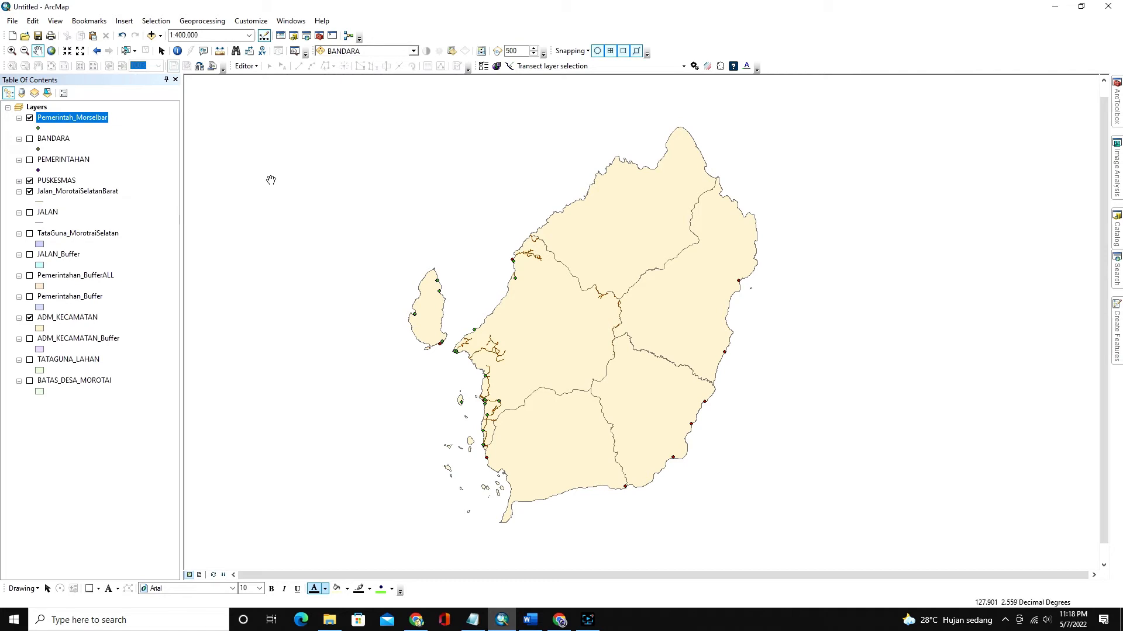
- Open the Intersect tool and examine the input, intersect feature and output illustration in its help
click(202, 21)
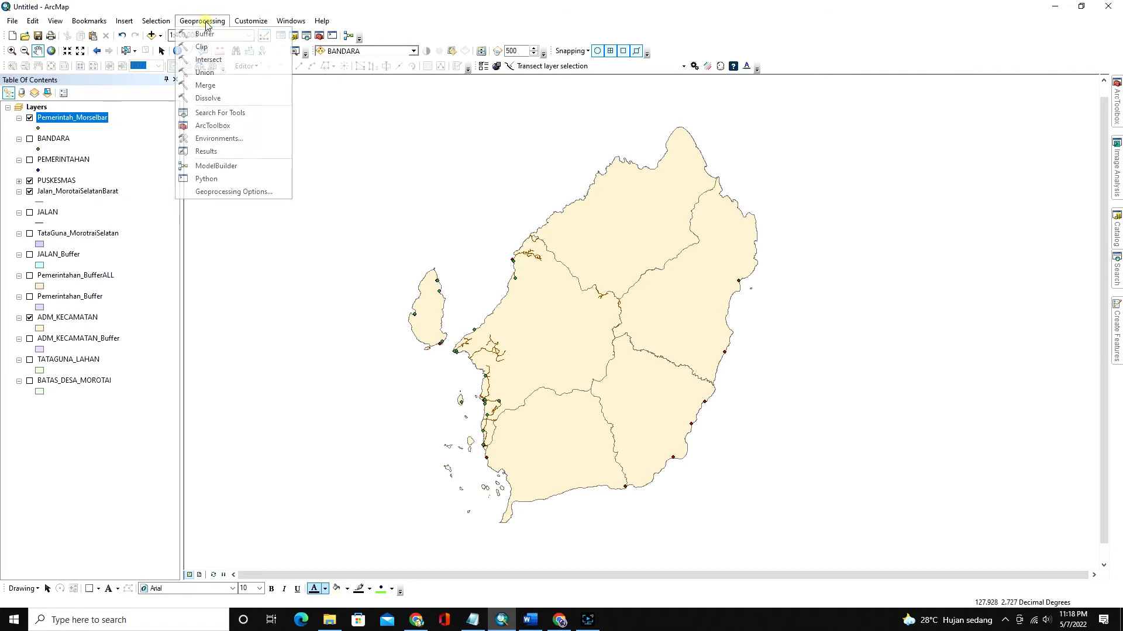
click(216, 59)
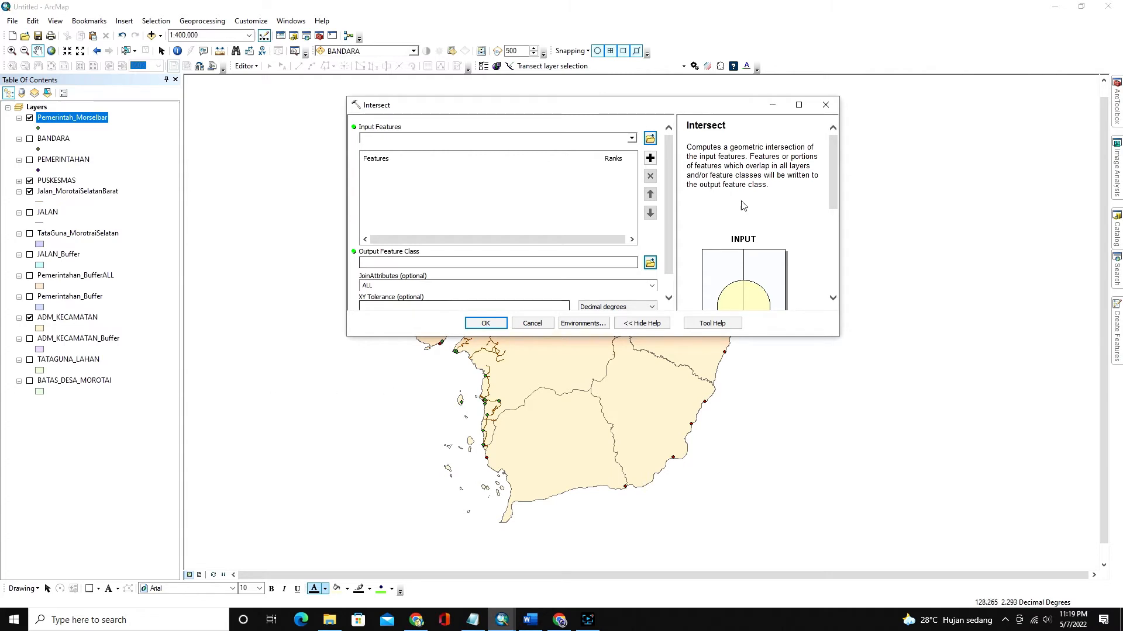
scroll(744, 201, down, 2)
scroll(745, 201, down, 3)
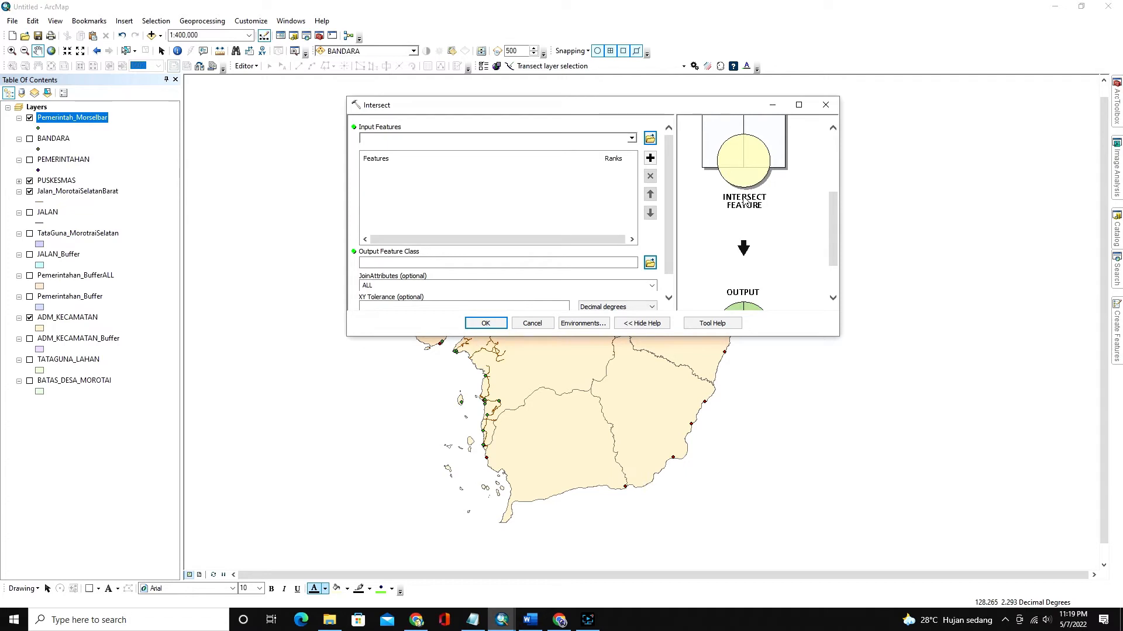
scroll(744, 202, up, 1)
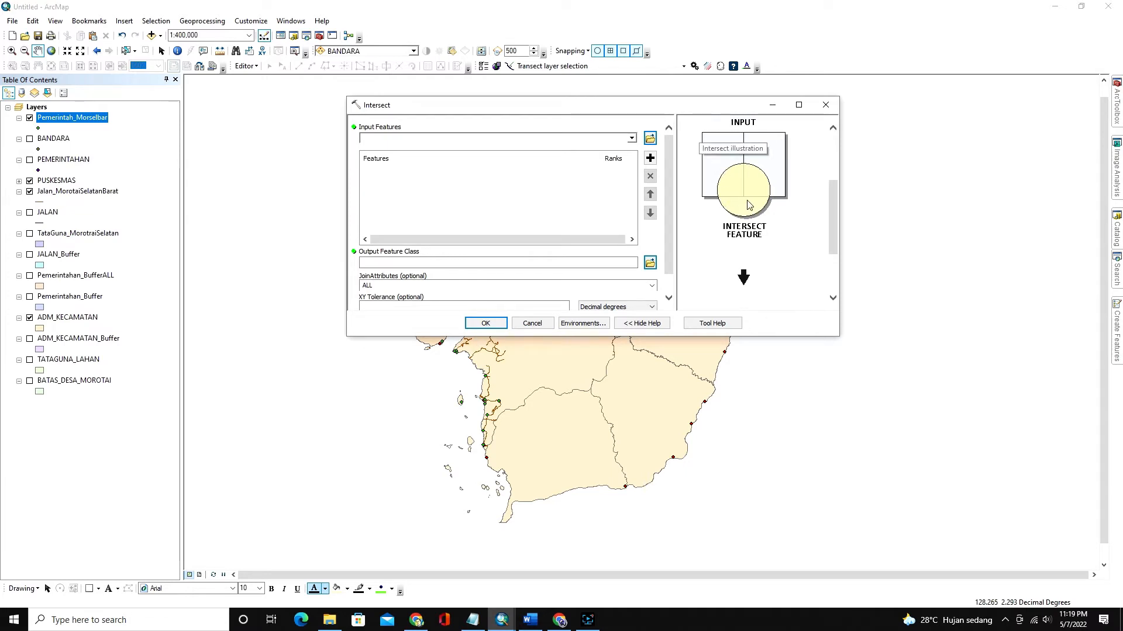
scroll(748, 204, down, 1)
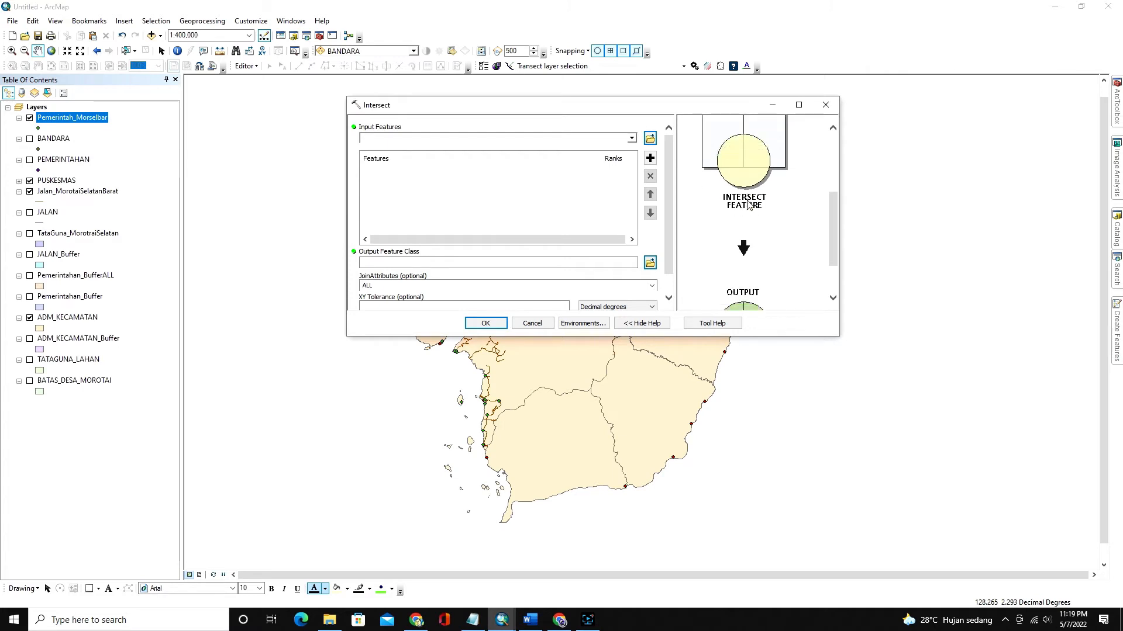
scroll(748, 205, down, 2)
scroll(749, 204, up, 1)
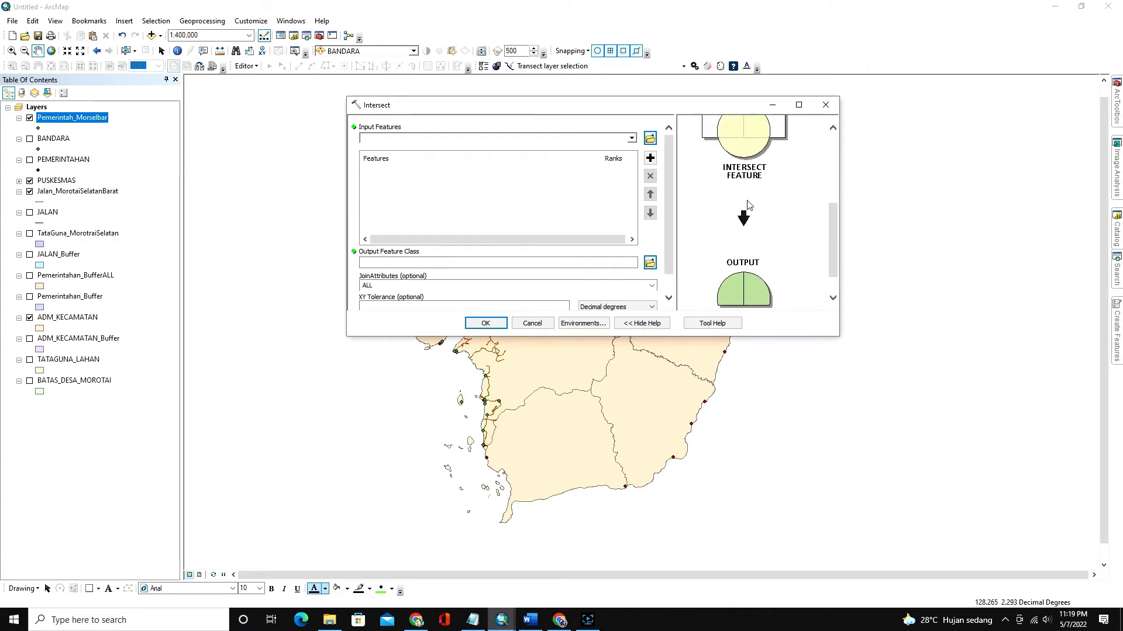
scroll(749, 205, up, 1)
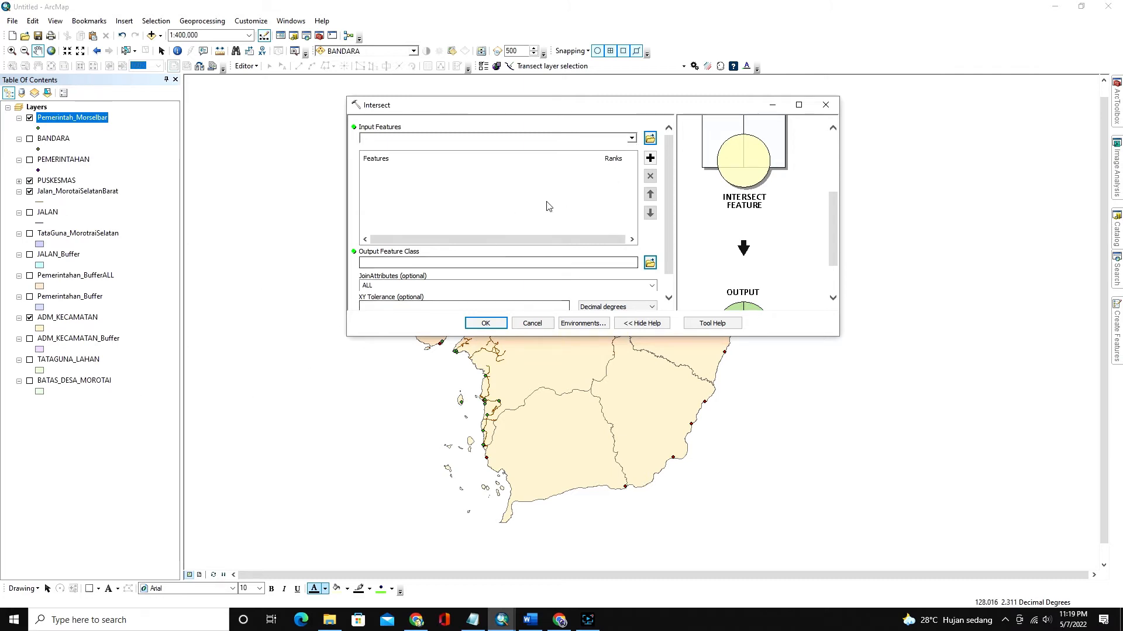
- Add ADM_KECAMATAN and TATAGUNA_LAHAN as the input features of the Intersect operation
click(632, 141)
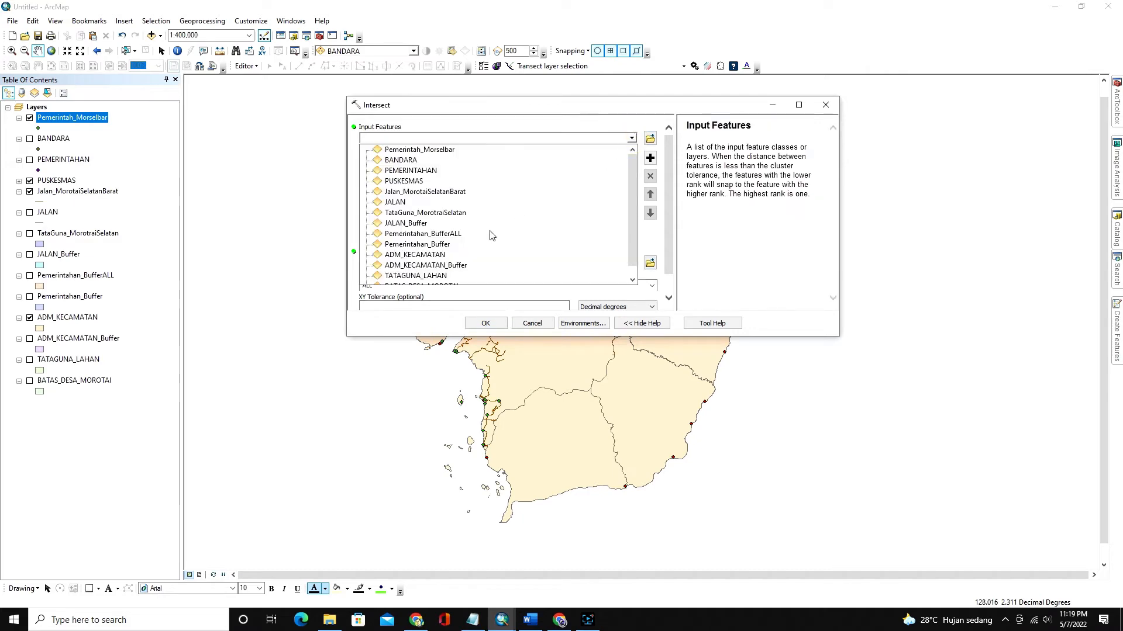
click(409, 255)
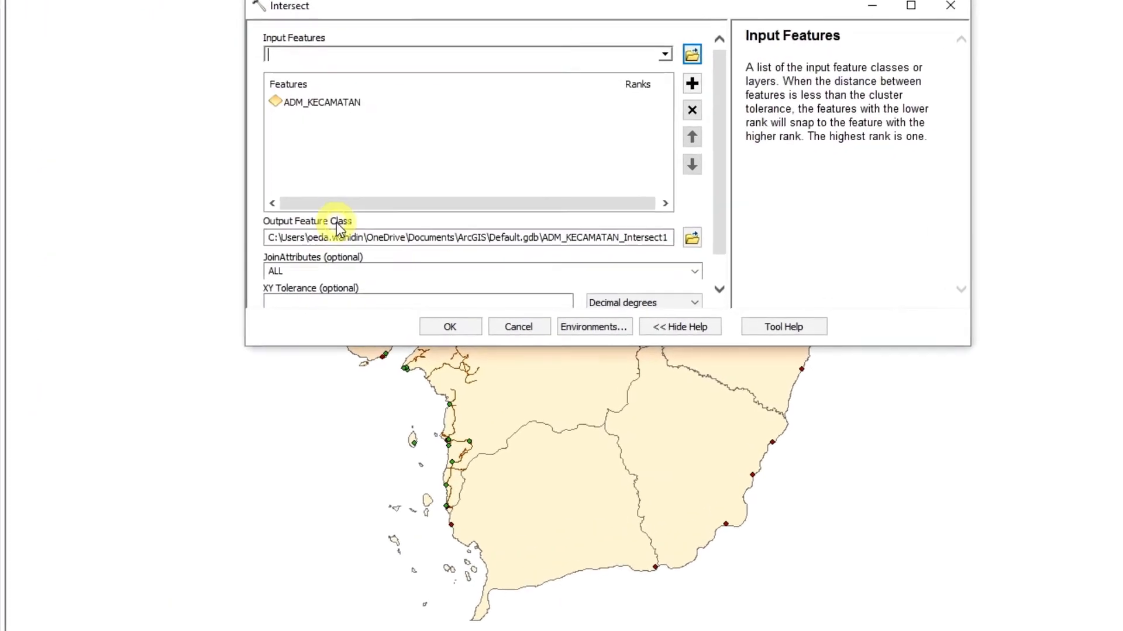
click(667, 49)
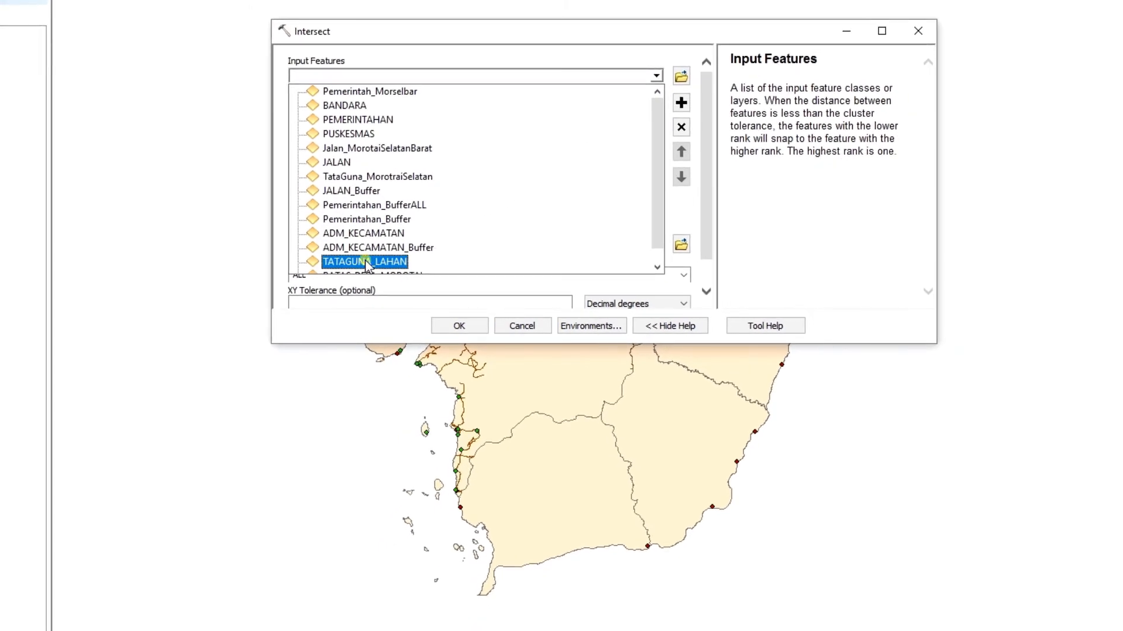
click(366, 262)
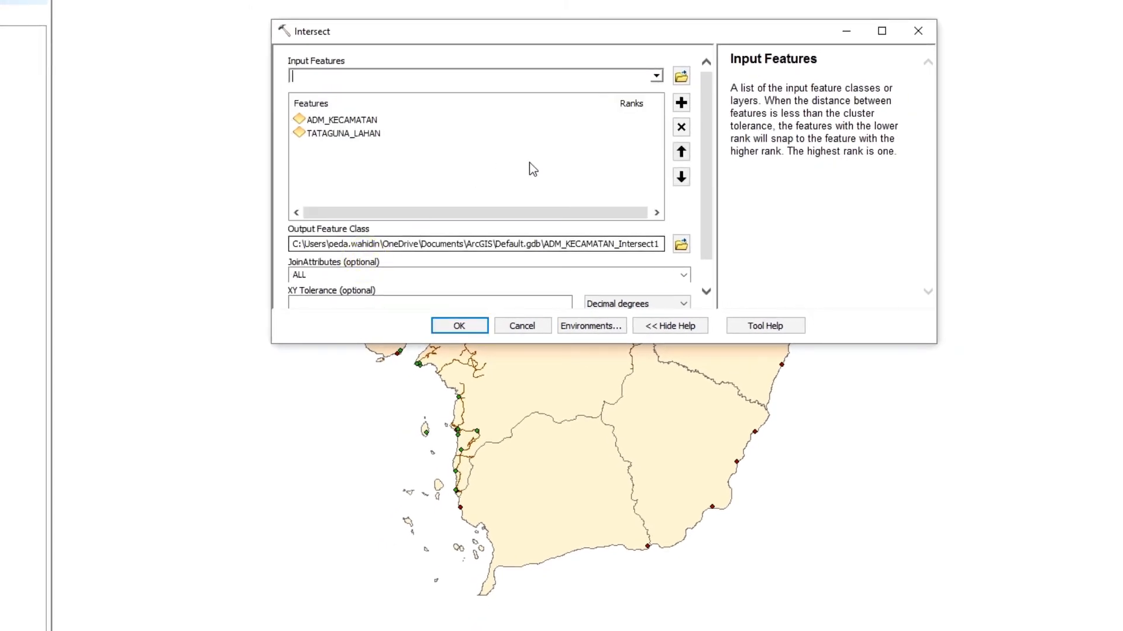
- Save the intersect output as TataGuna_admkec in the DATA ANALISIS folder, run the Intersect, and hide the ADM_KECAMATAN layer
click(680, 245)
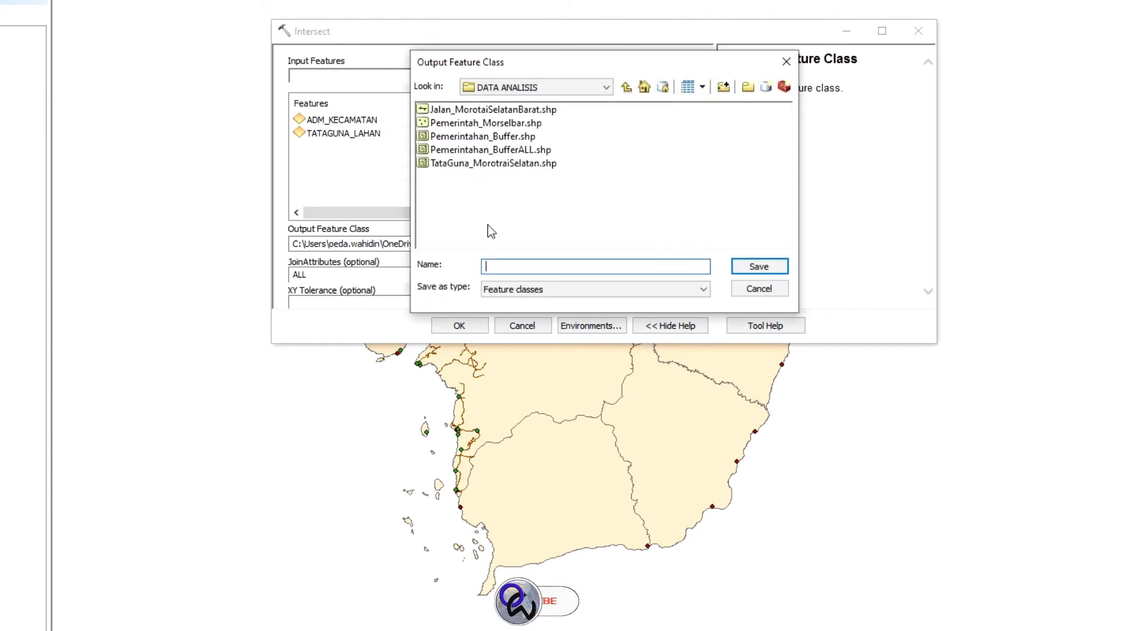
text(Tat)
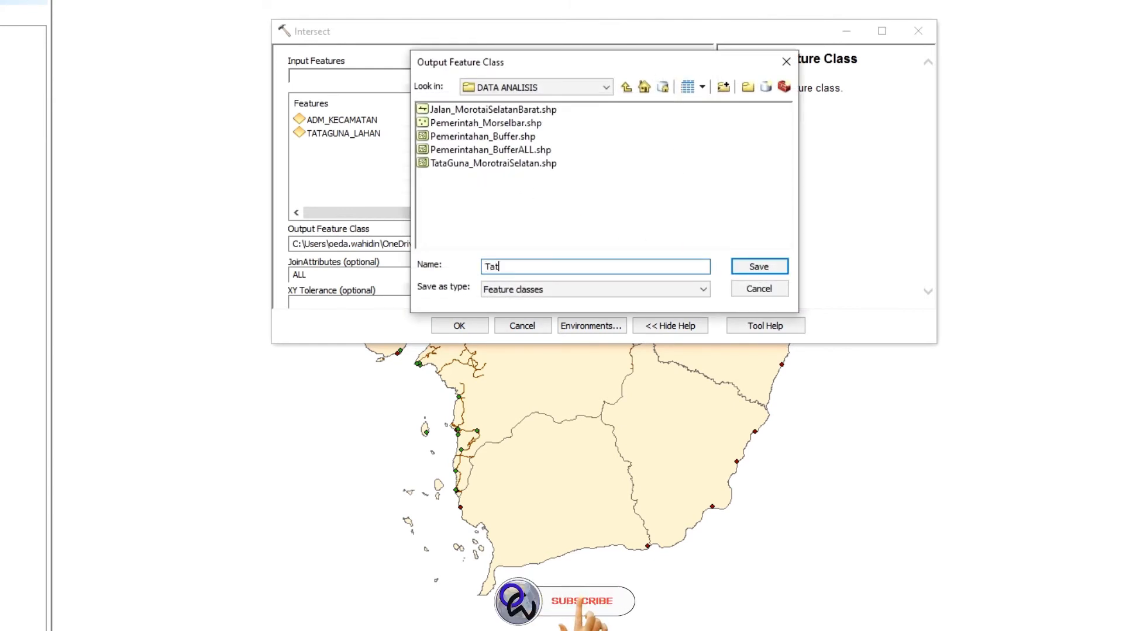
text(aGuna)
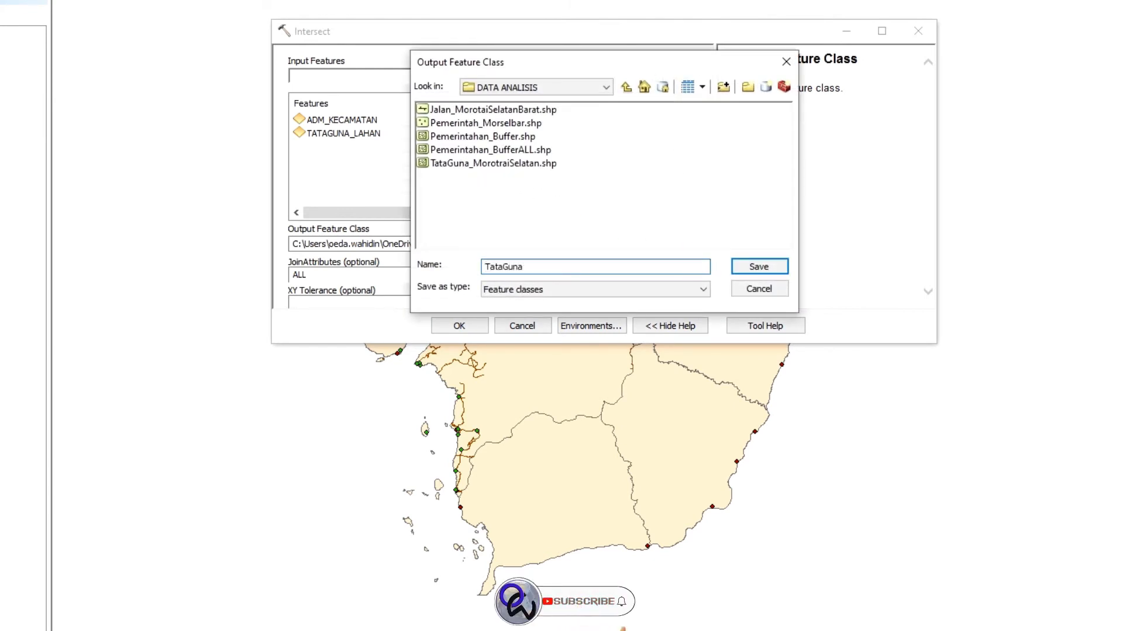
text(_admkec)
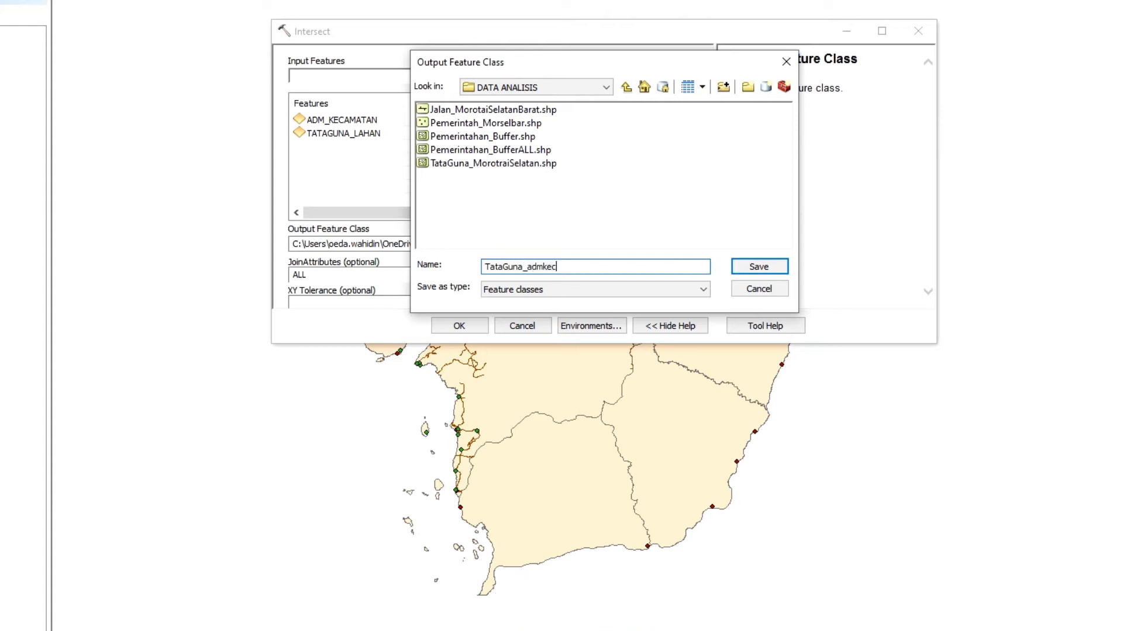
click(746, 269)
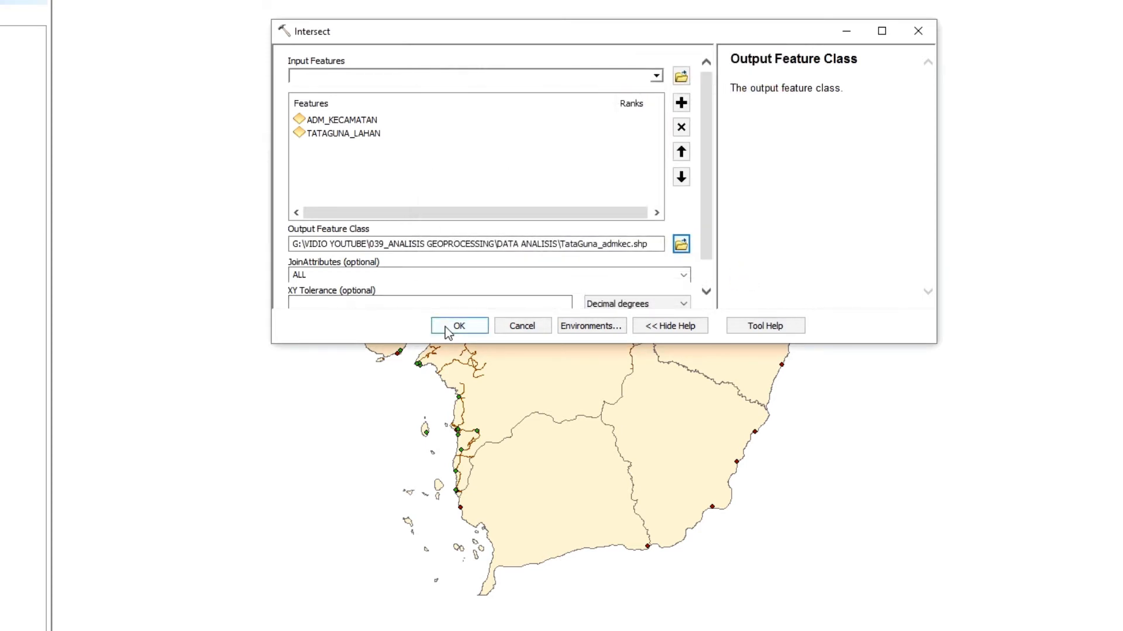
click(451, 328)
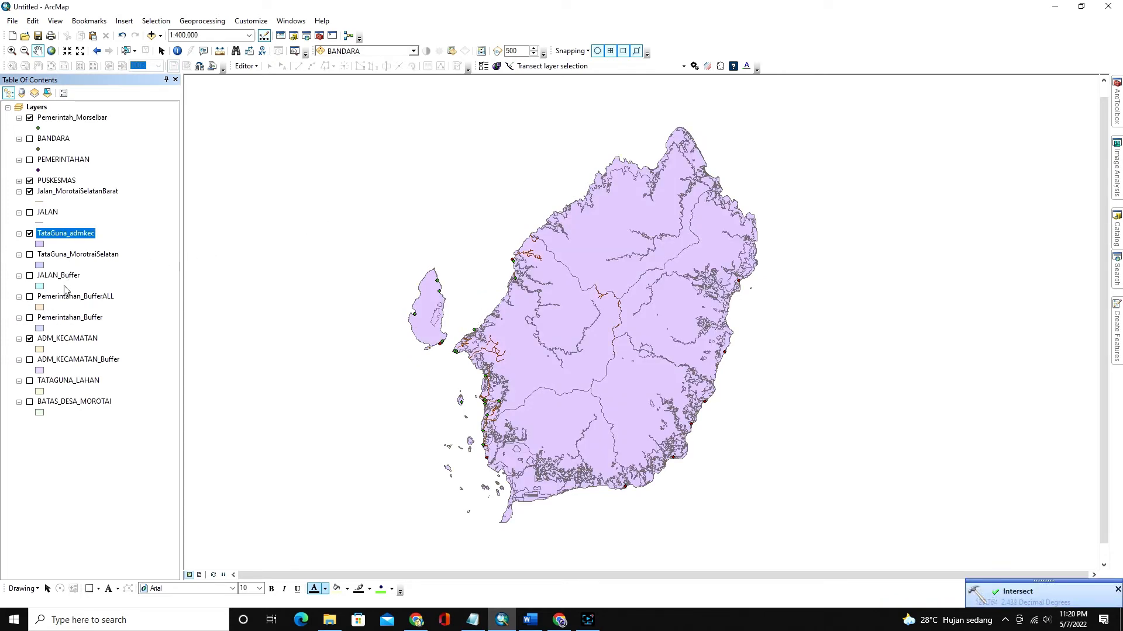
click(30, 341)
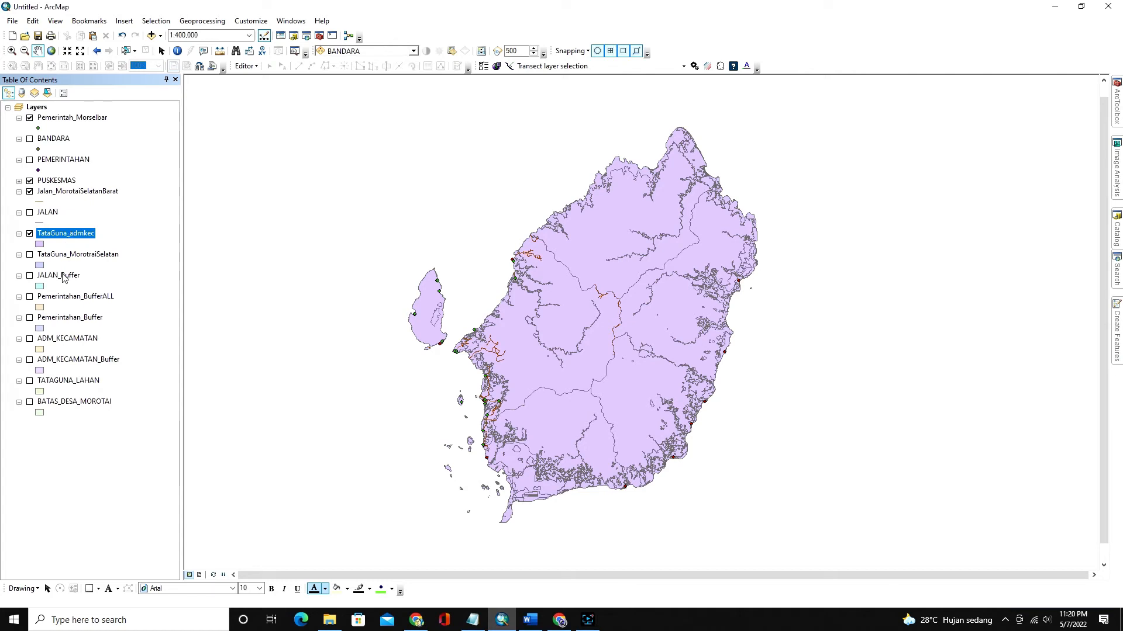
- Compare the attribute tables of TATAGUNA_LAHAN and TataGuna_admkec, inspecting the intersected layer's combined fields, and close the table window
right_click(61, 385)
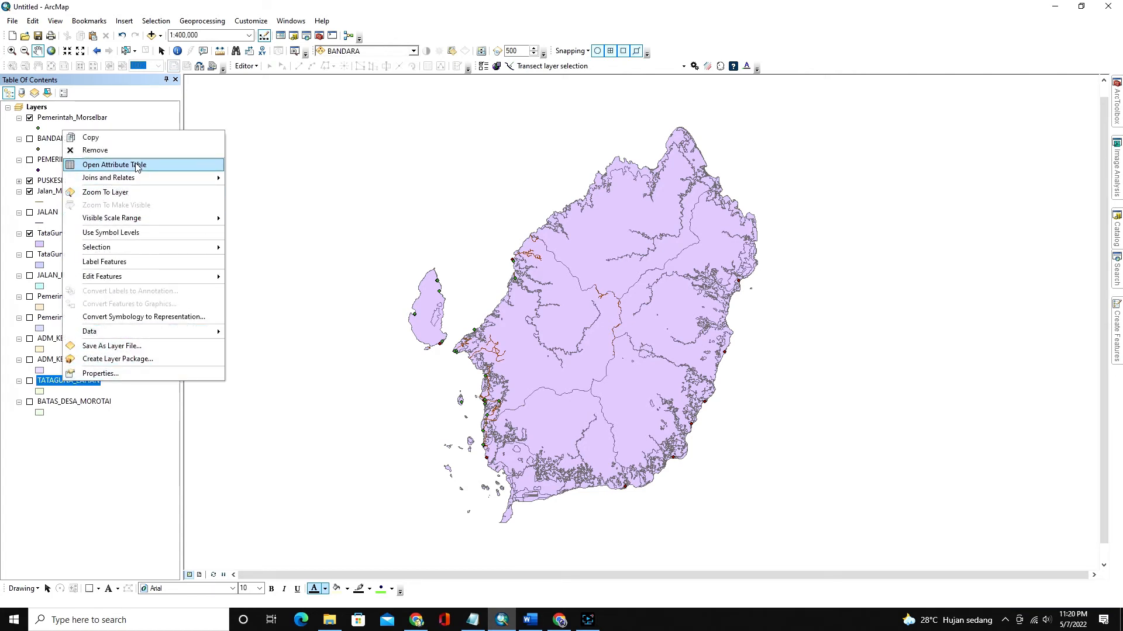
click(135, 164)
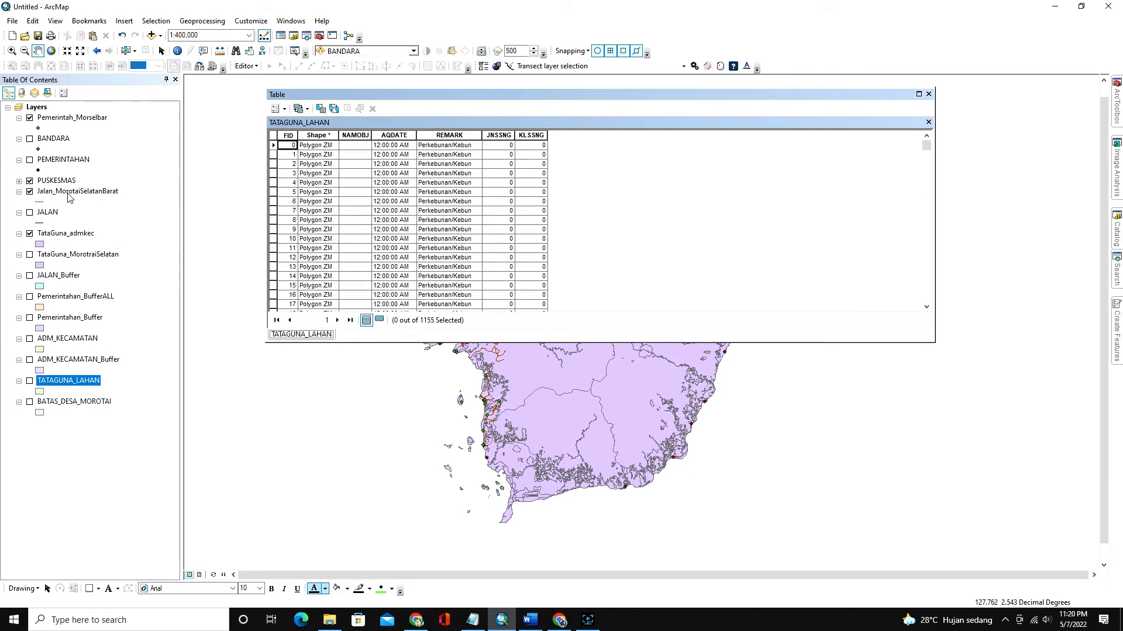
right_click(66, 237)
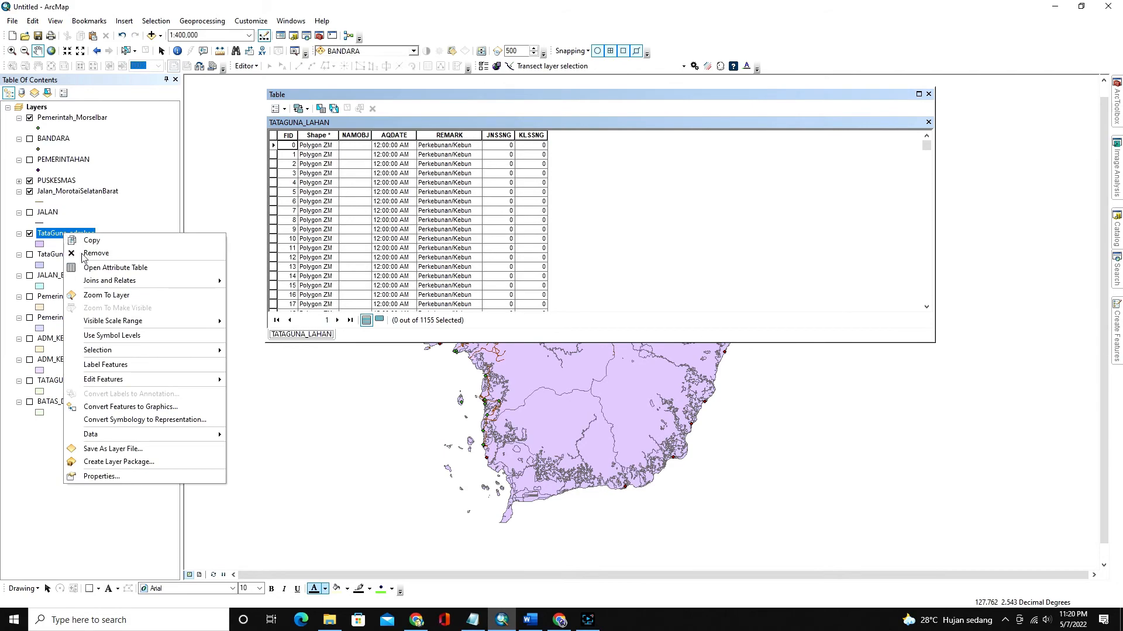
click(94, 268)
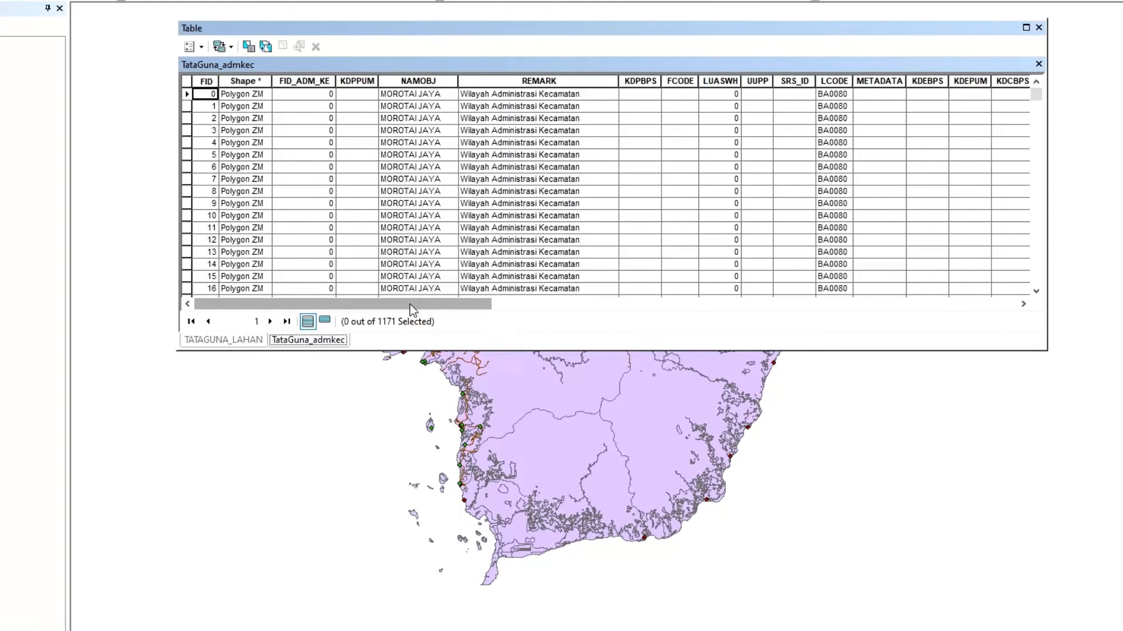
drag(452, 306, 922, 314)
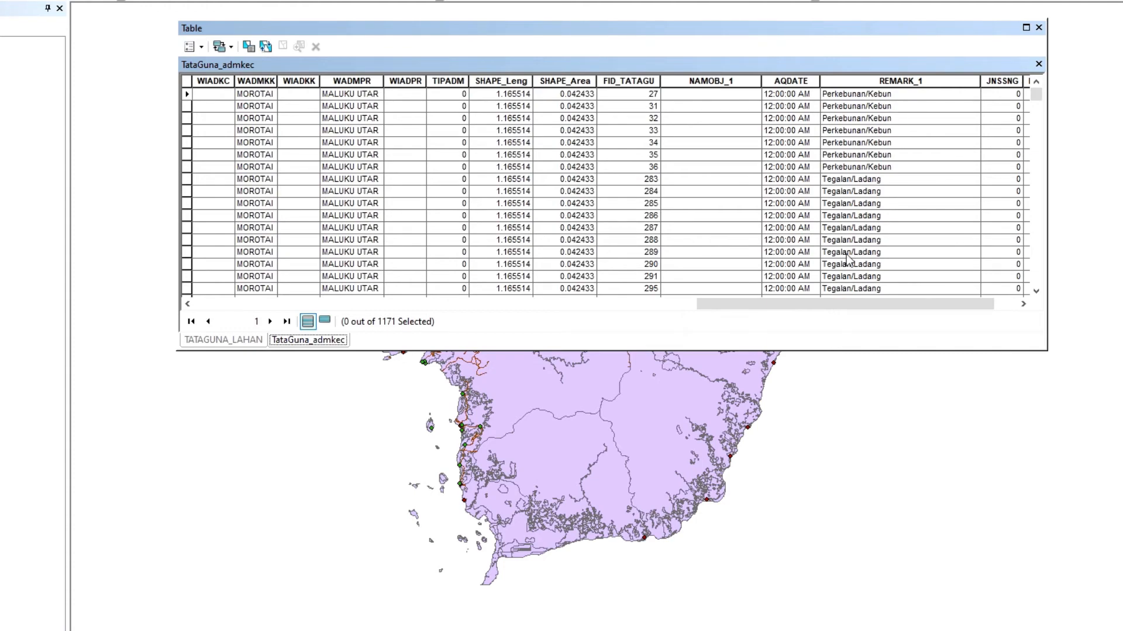
drag(819, 301, 297, 302)
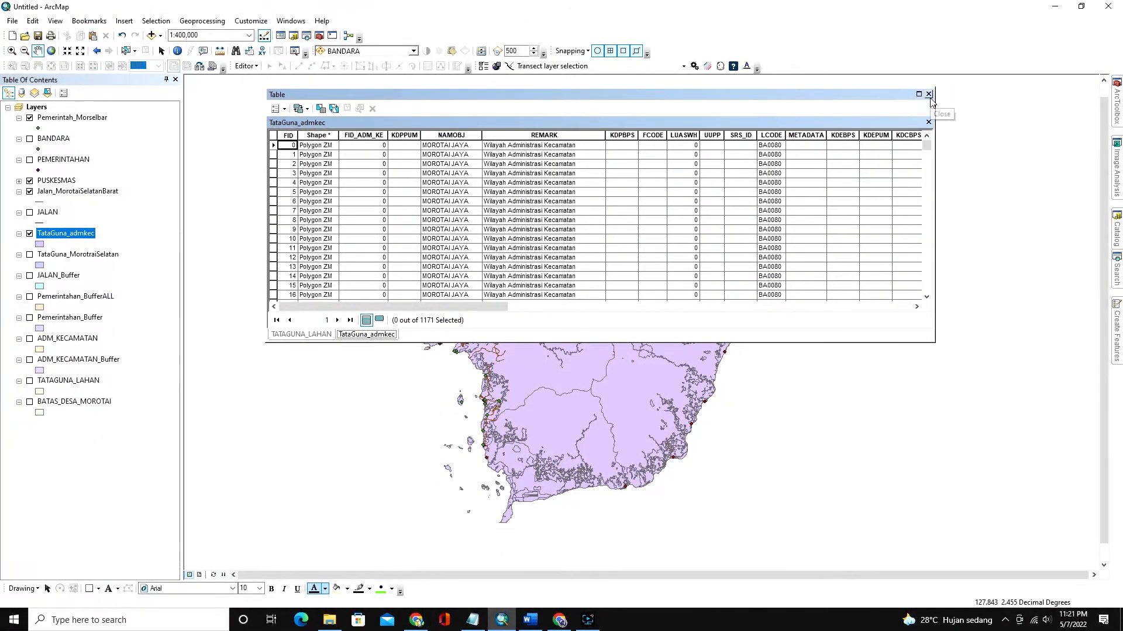
click(928, 95)
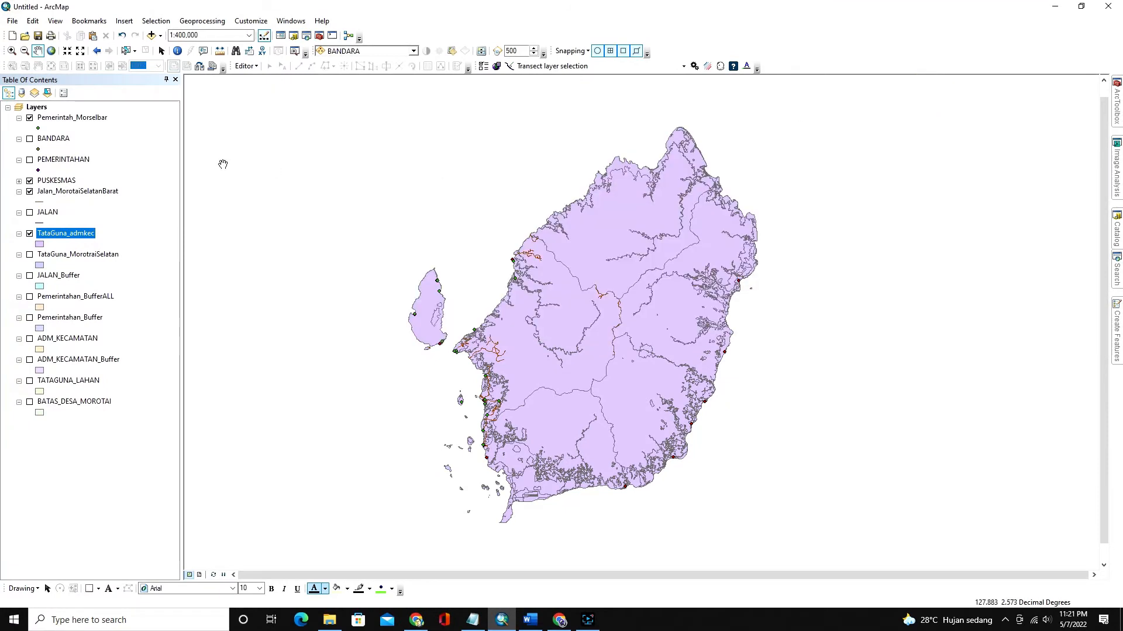
- Set up a Union operation with ADM_KECAMATAN and TATAGUNA_LAHAN as the input features, reviewing the tool's help illustration
click(193, 23)
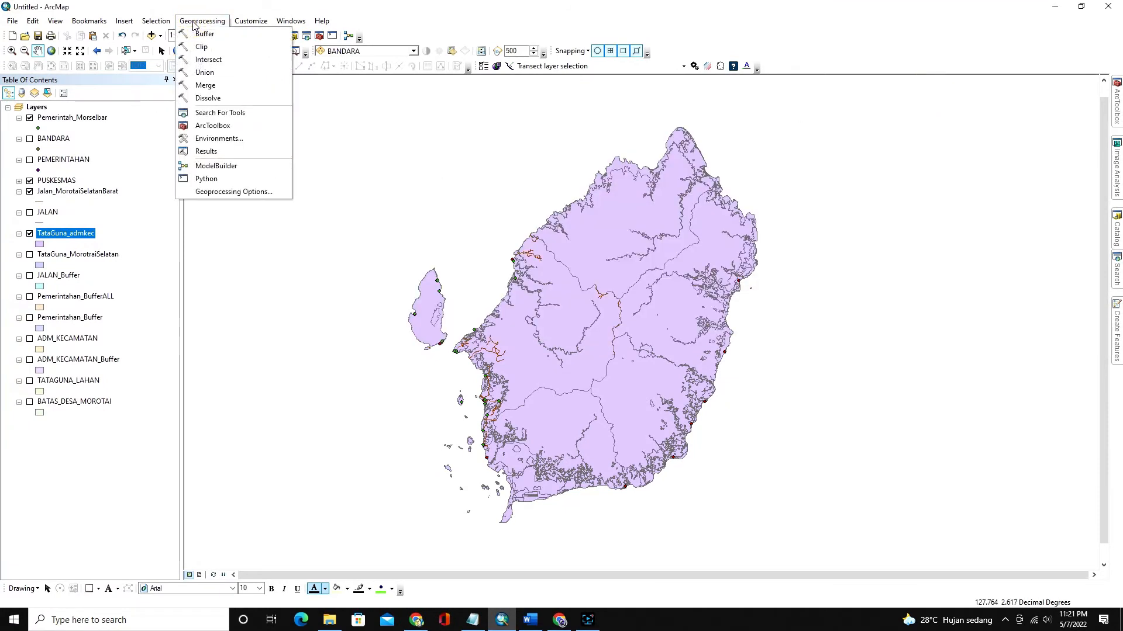
click(204, 73)
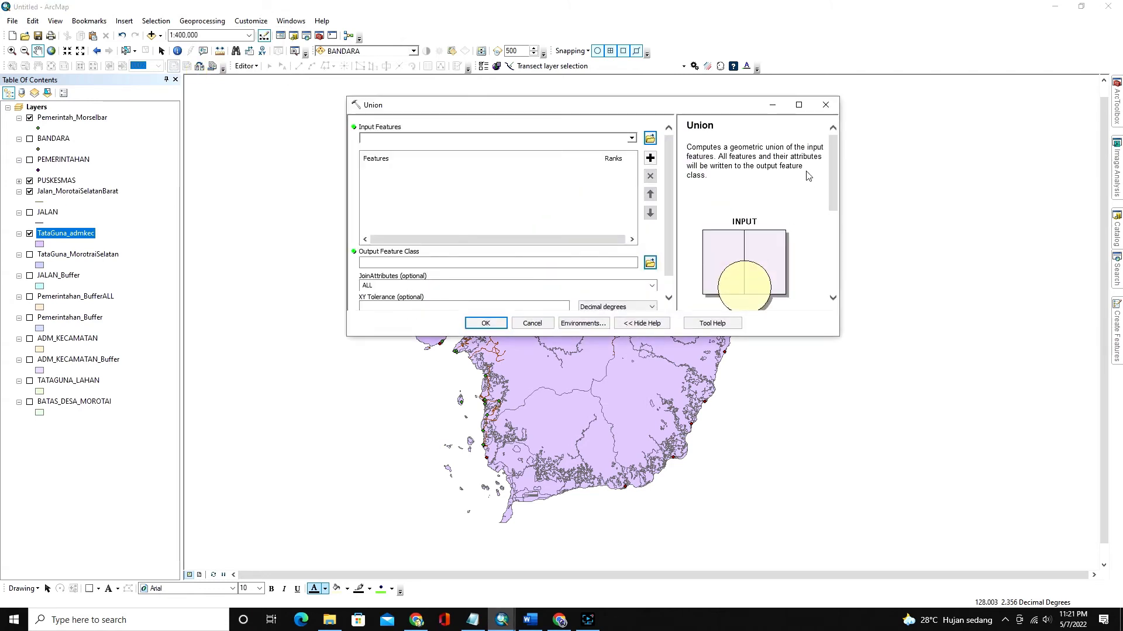
scroll(748, 193, down, 5)
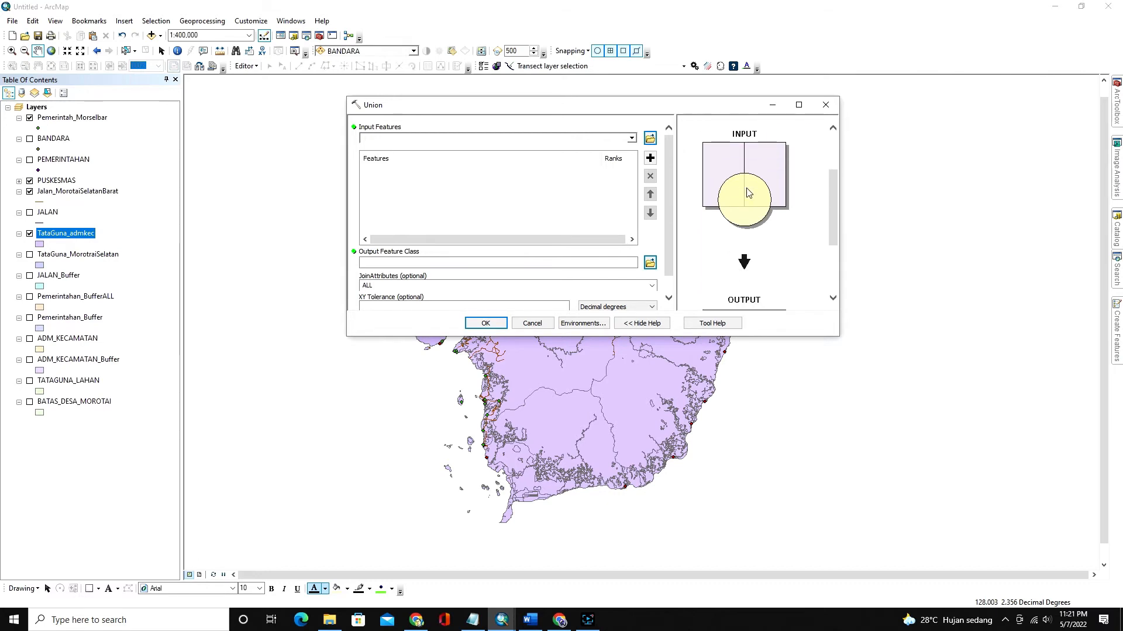
scroll(748, 193, down, 1)
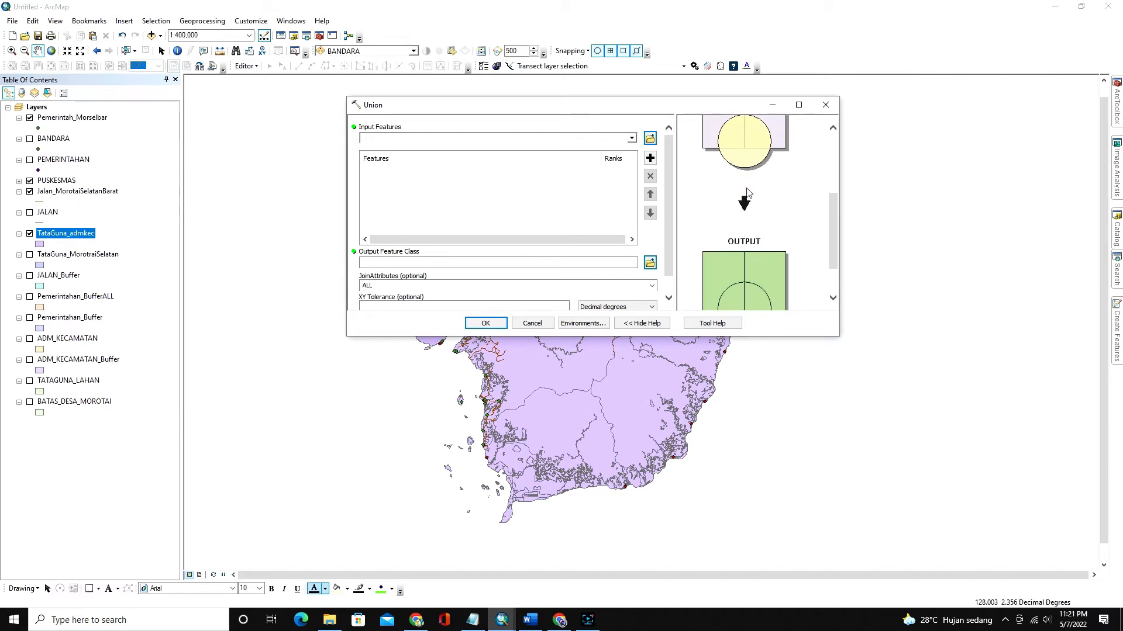
scroll(747, 193, up, 1)
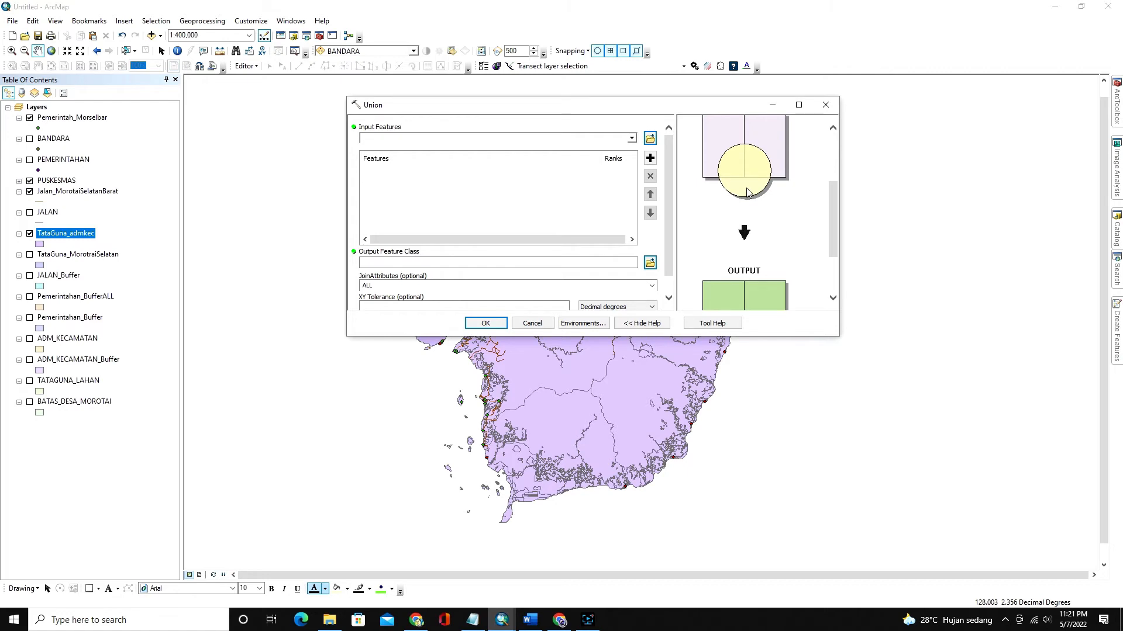
scroll(747, 193, down, 3)
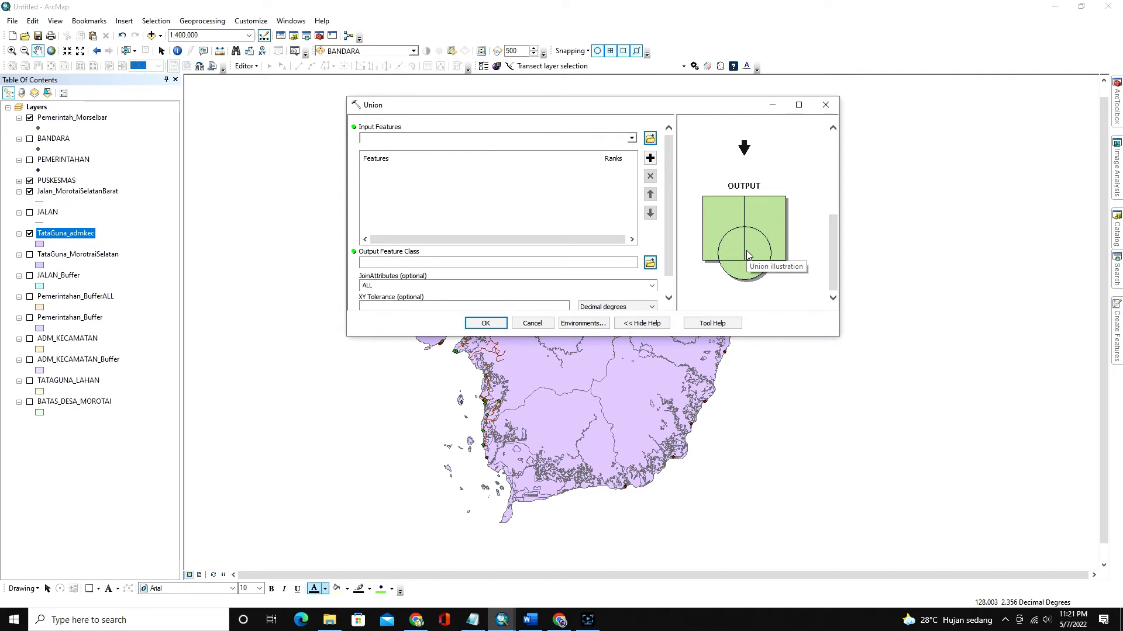
click(631, 139)
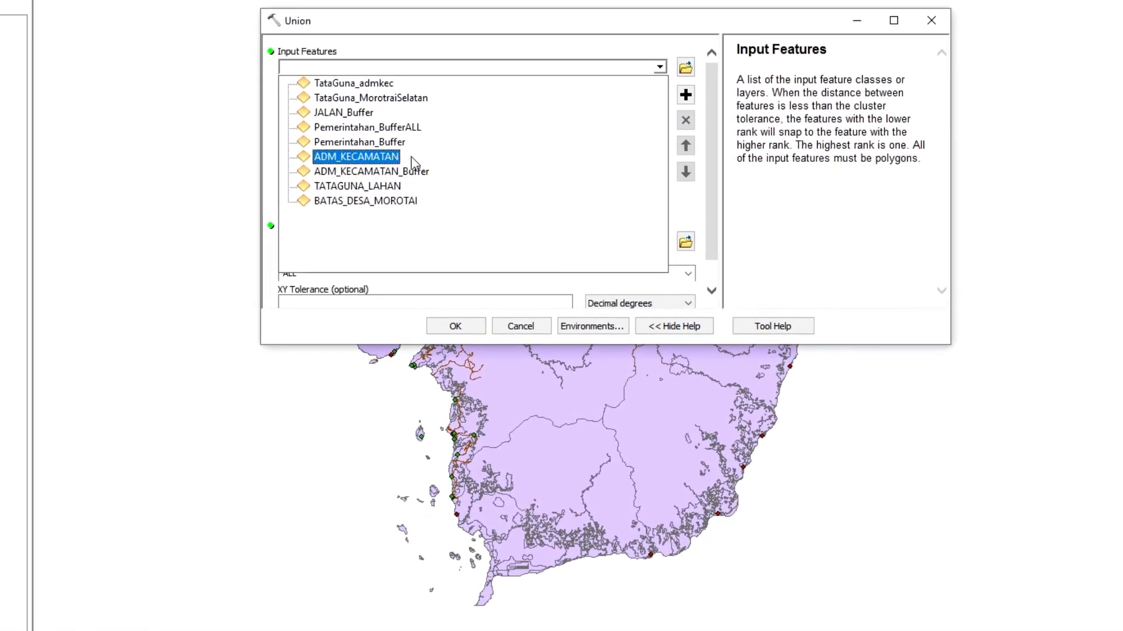
click(410, 158)
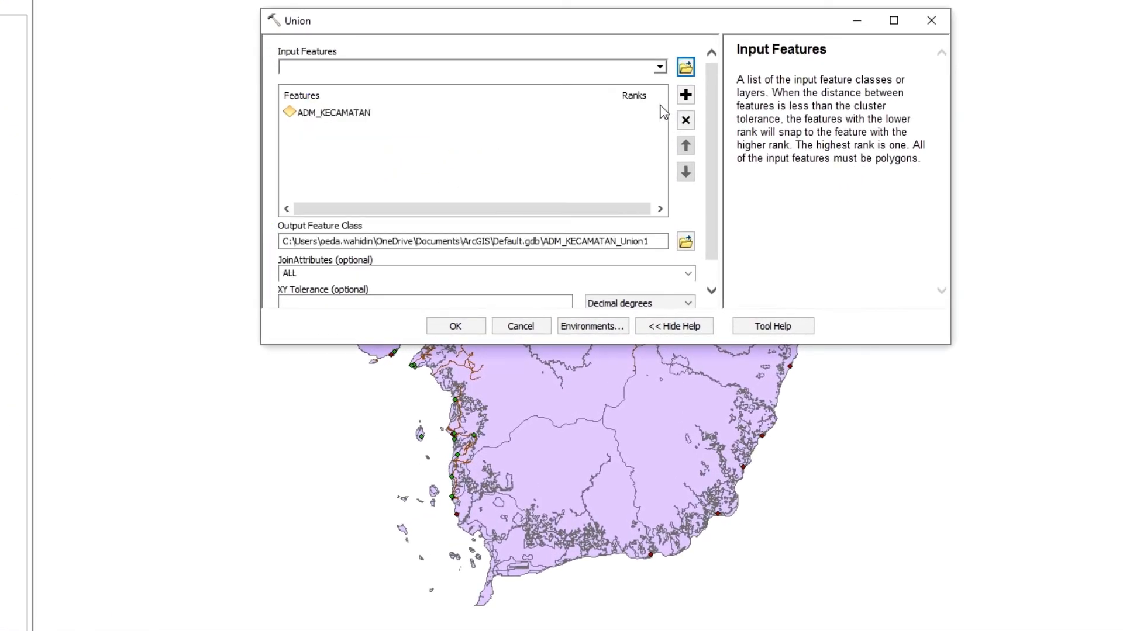
click(659, 67)
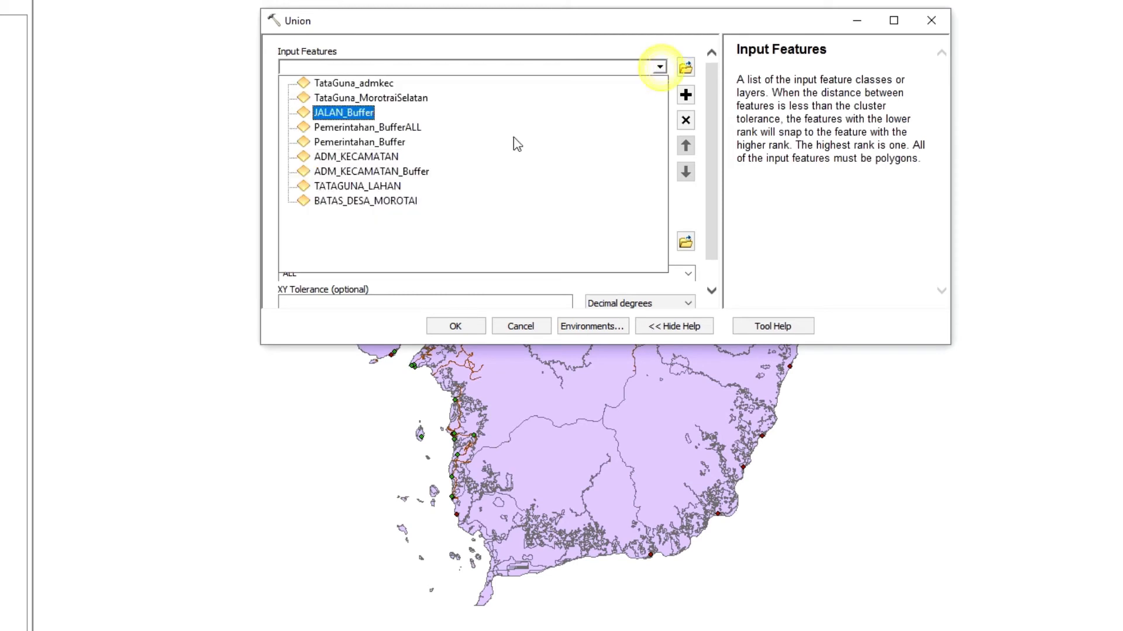
click(391, 186)
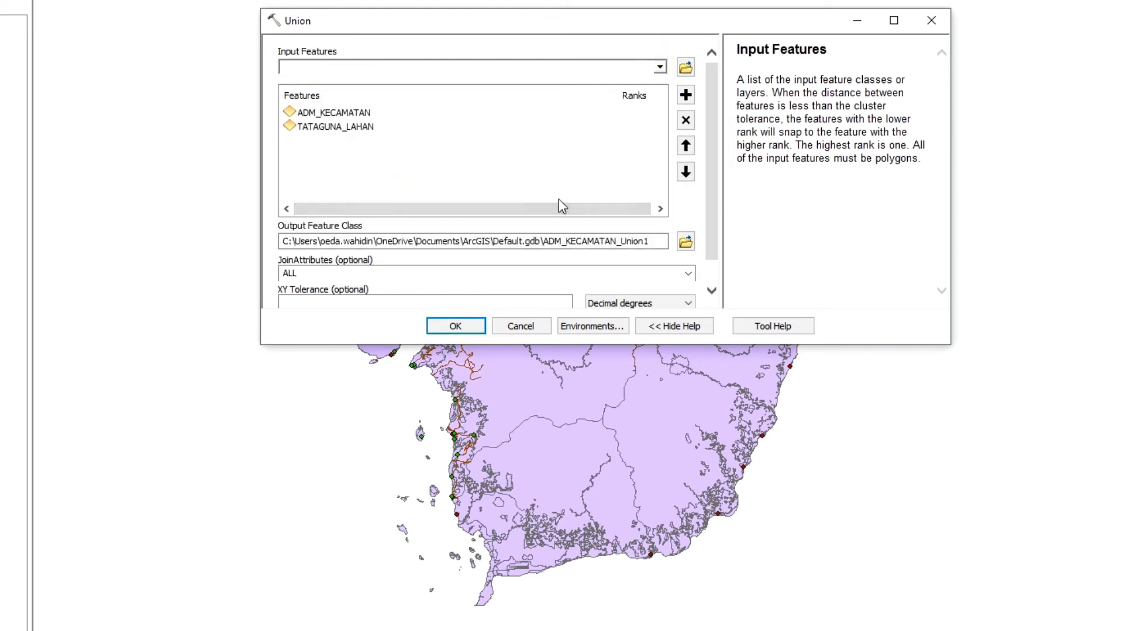
- Save the union output as tataguna_union in the DATA ANALISIS folder and run the Union
click(678, 241)
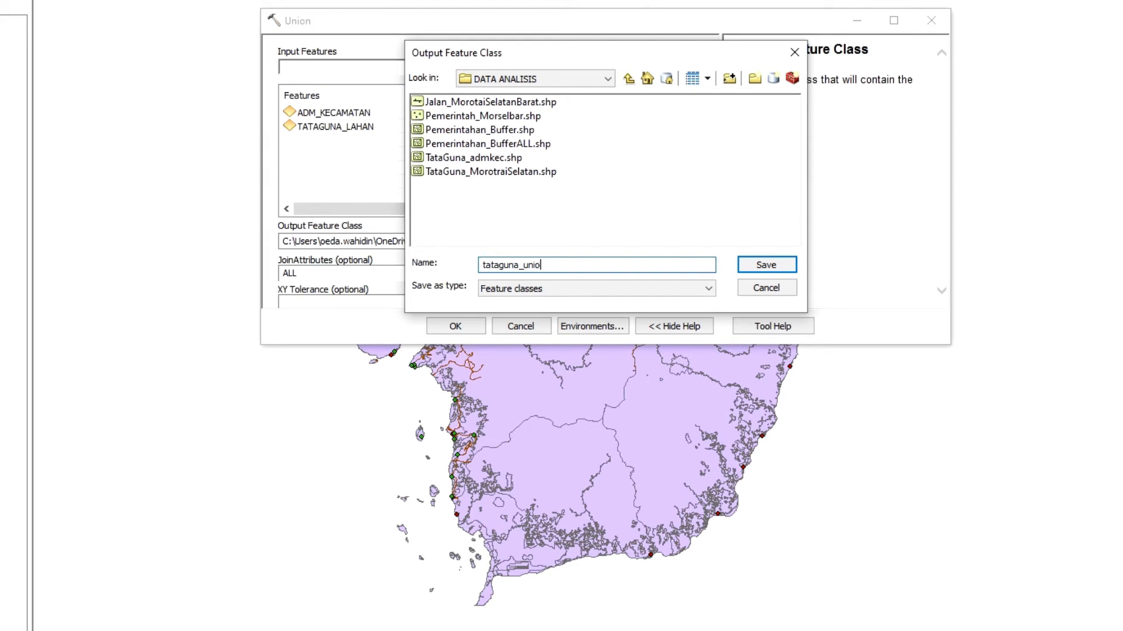
click(765, 265)
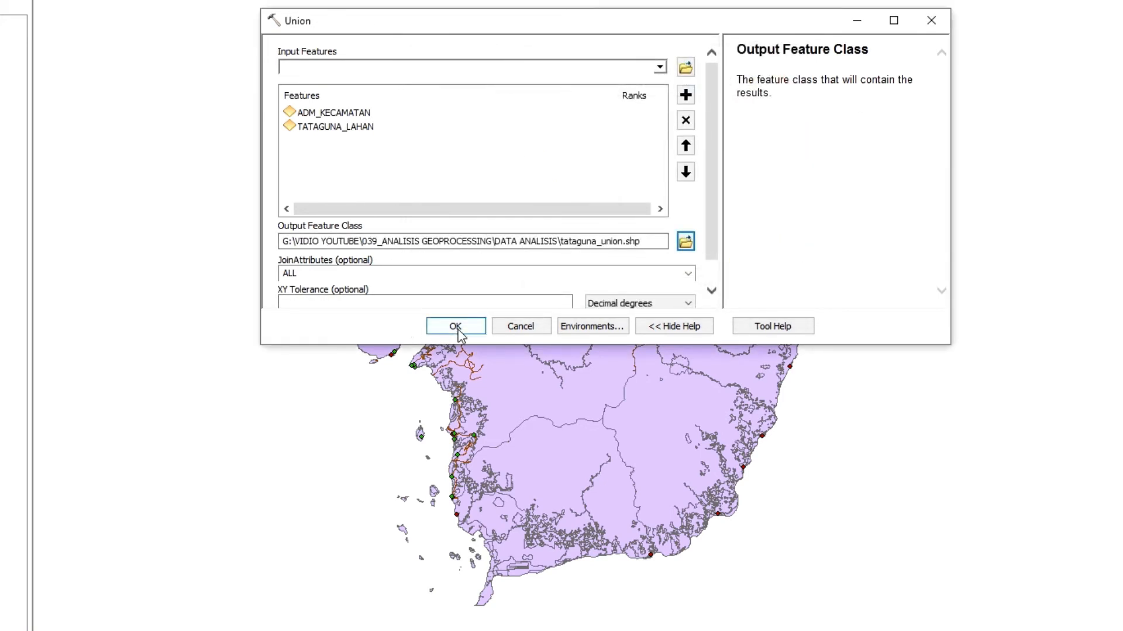
click(455, 326)
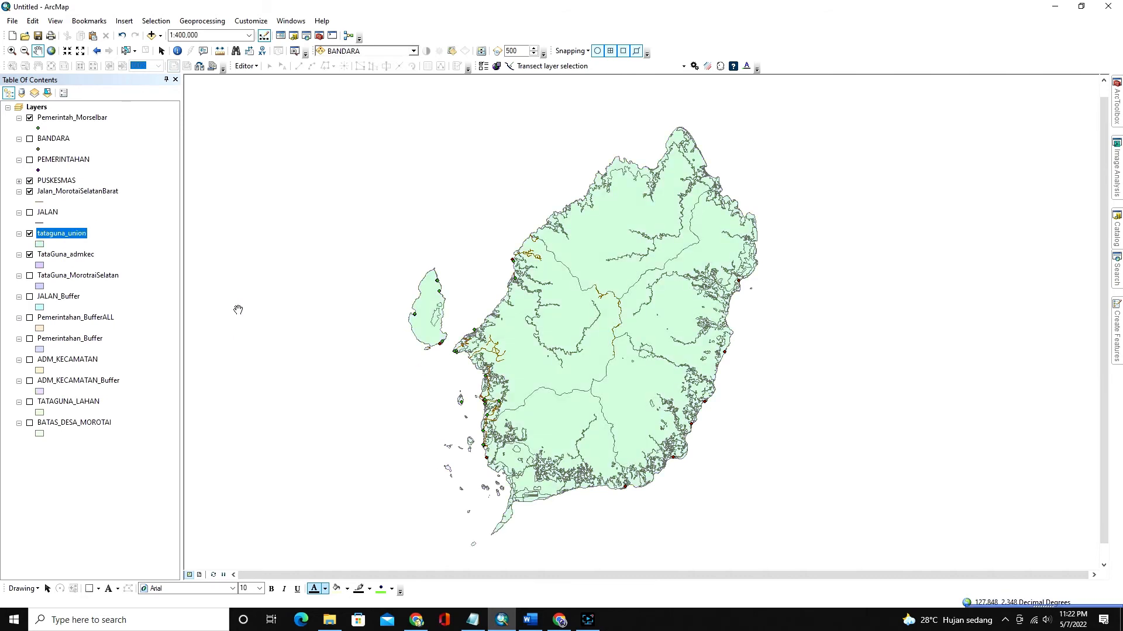
- Inspect the combined fields and land-use records in the tataguna_union attribute table, and close the table window
right_click(63, 237)
click(112, 270)
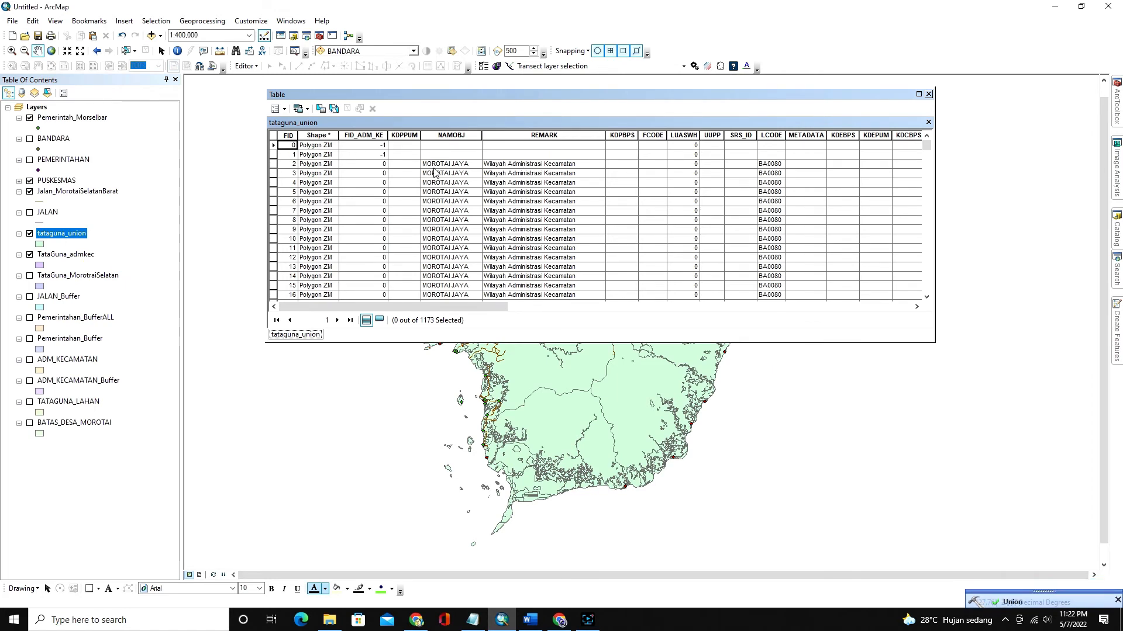
drag(484, 306, 909, 313)
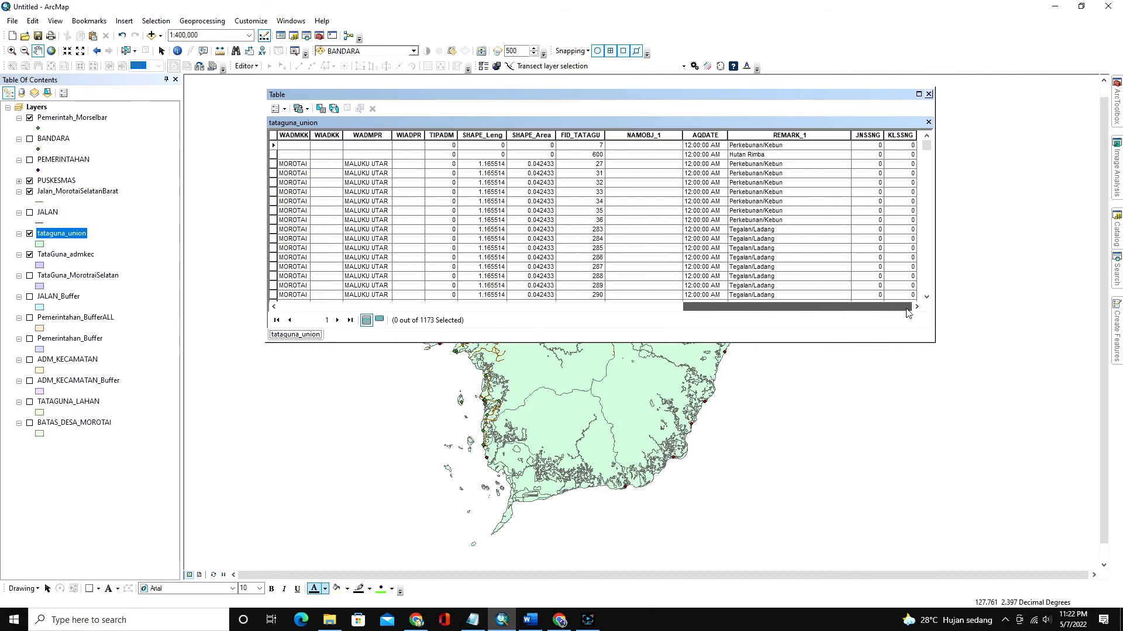
scroll(780, 175, down, 10)
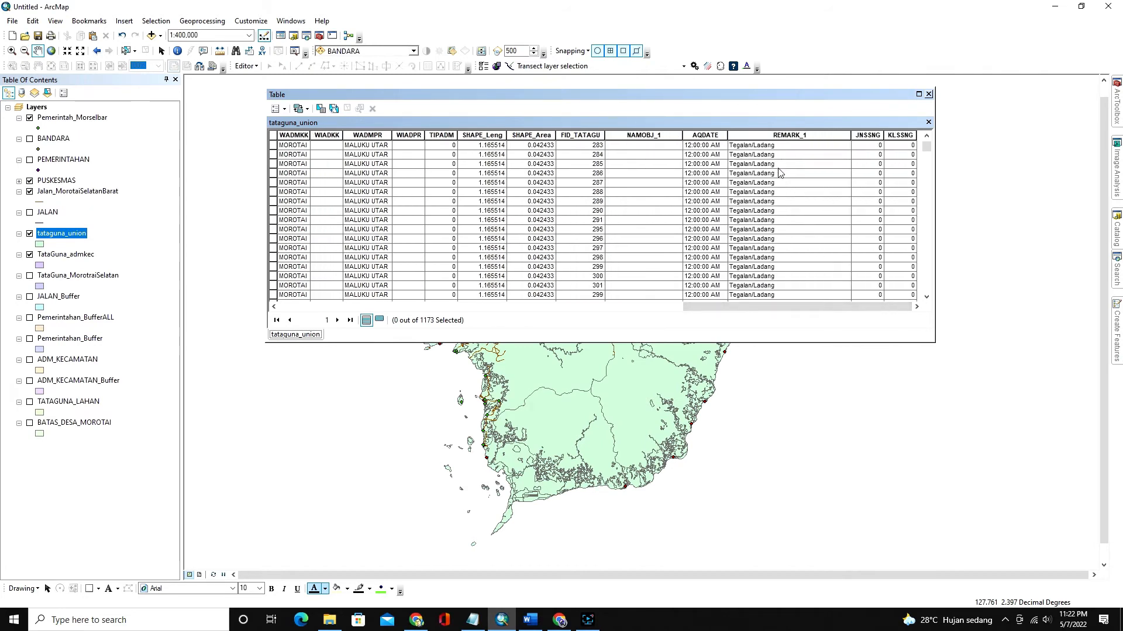
scroll(779, 175, down, 15)
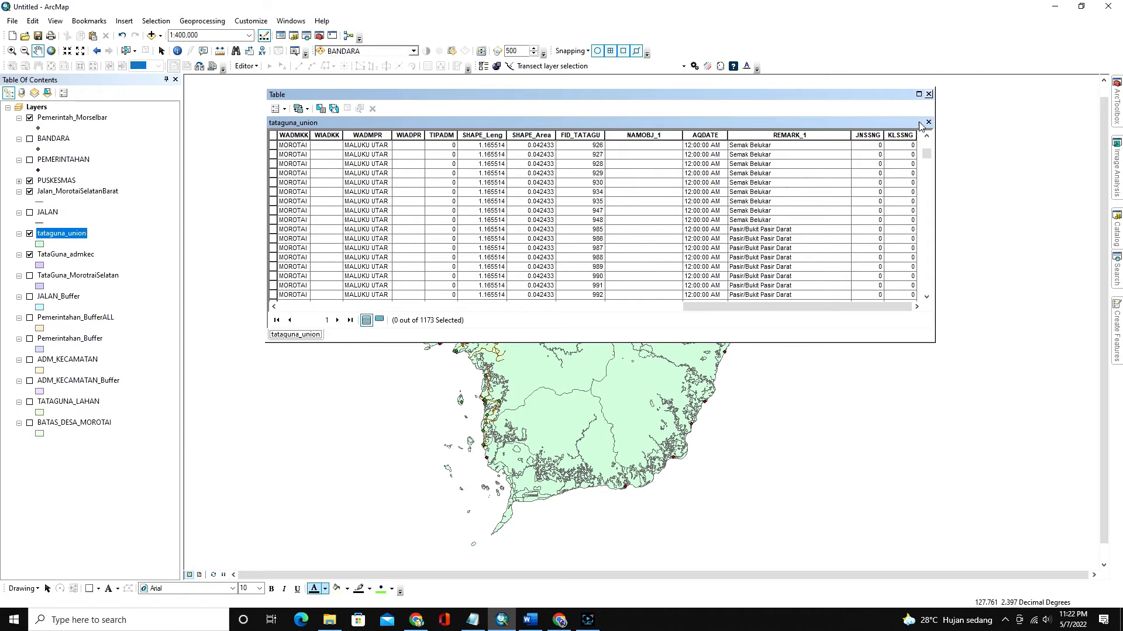
click(929, 94)
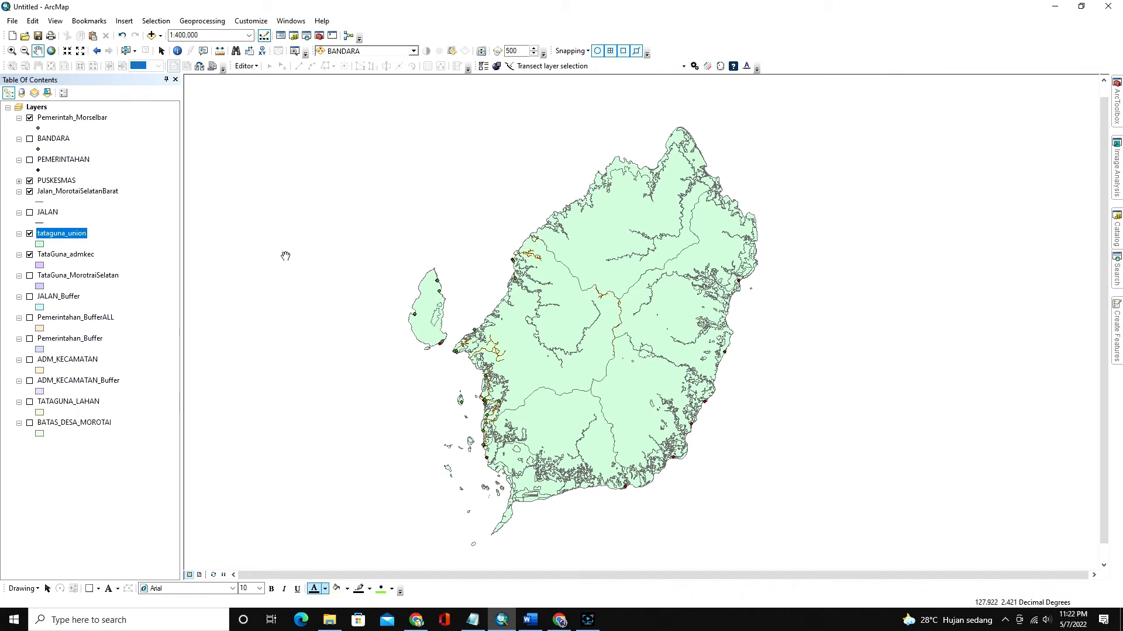
- Set up a Merge operation with BANDARA, PEMERINTAHAN and PUSKESMAS as the input datasets
click(200, 24)
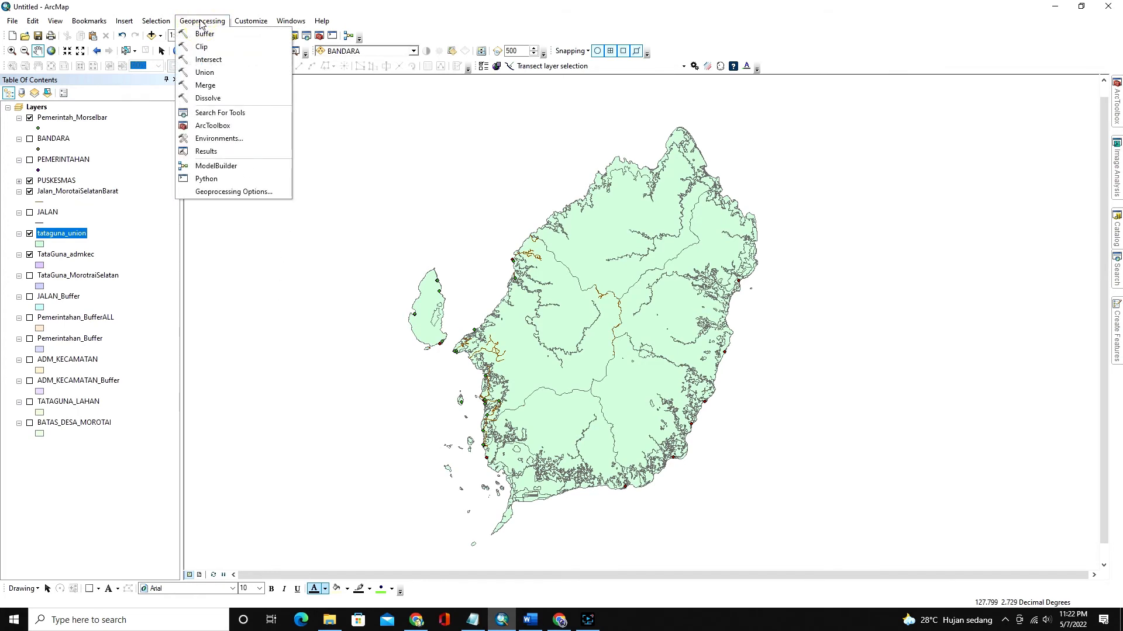
click(204, 85)
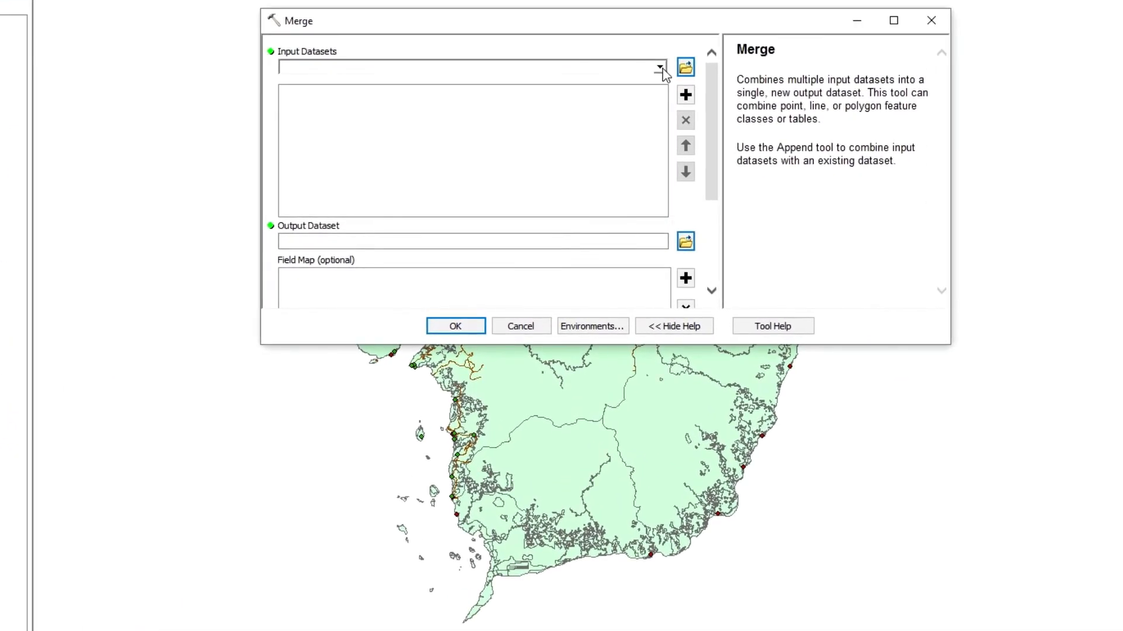
click(660, 67)
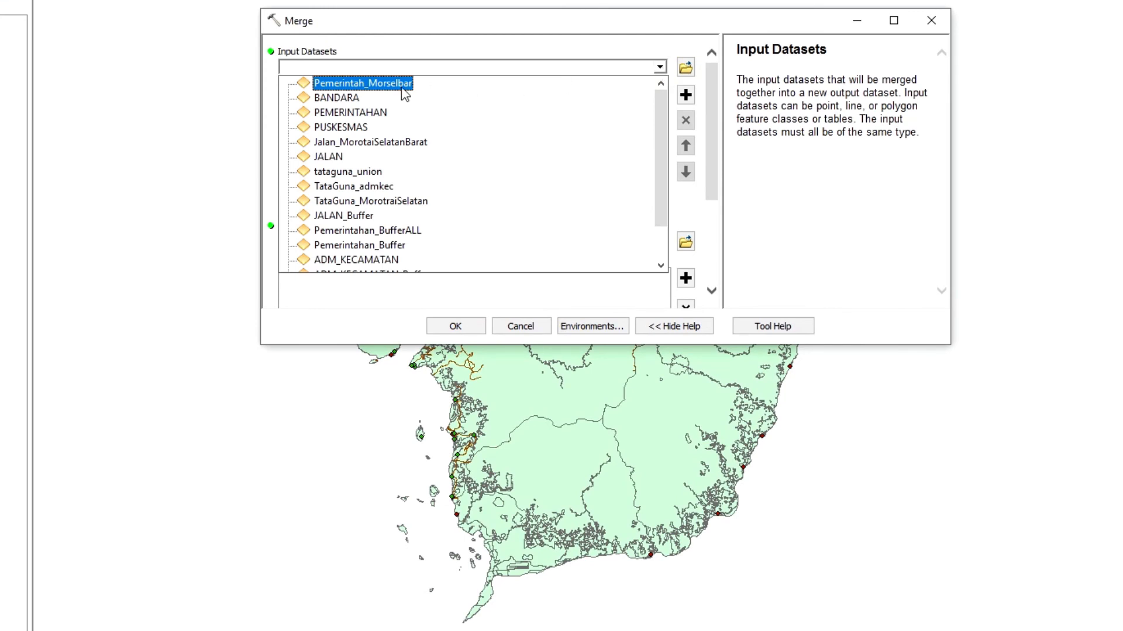
click(339, 97)
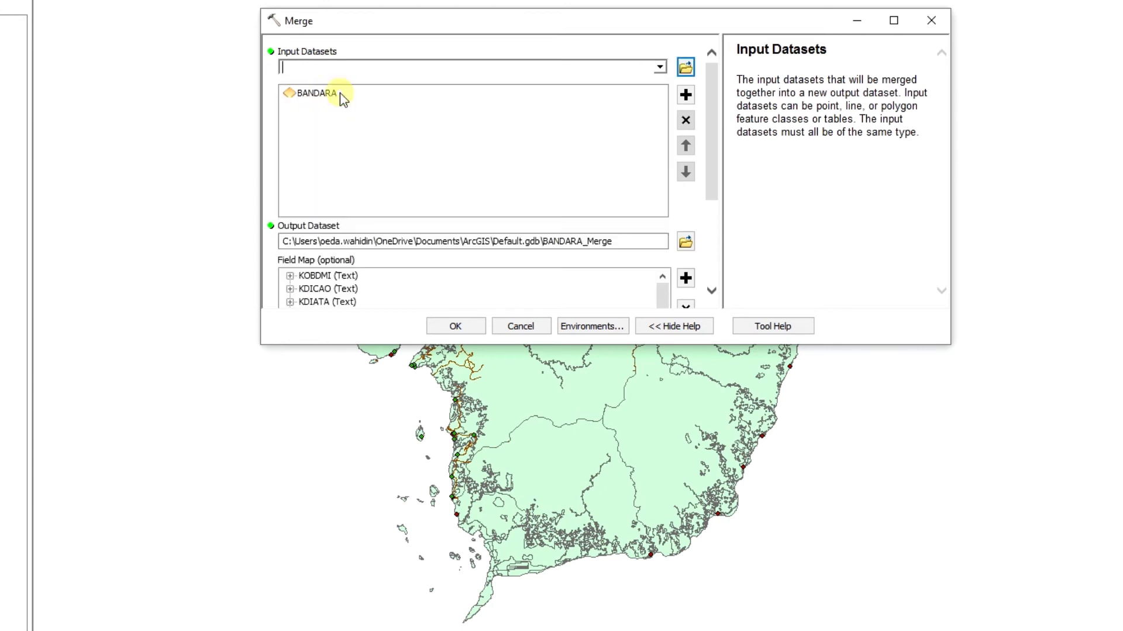
click(660, 68)
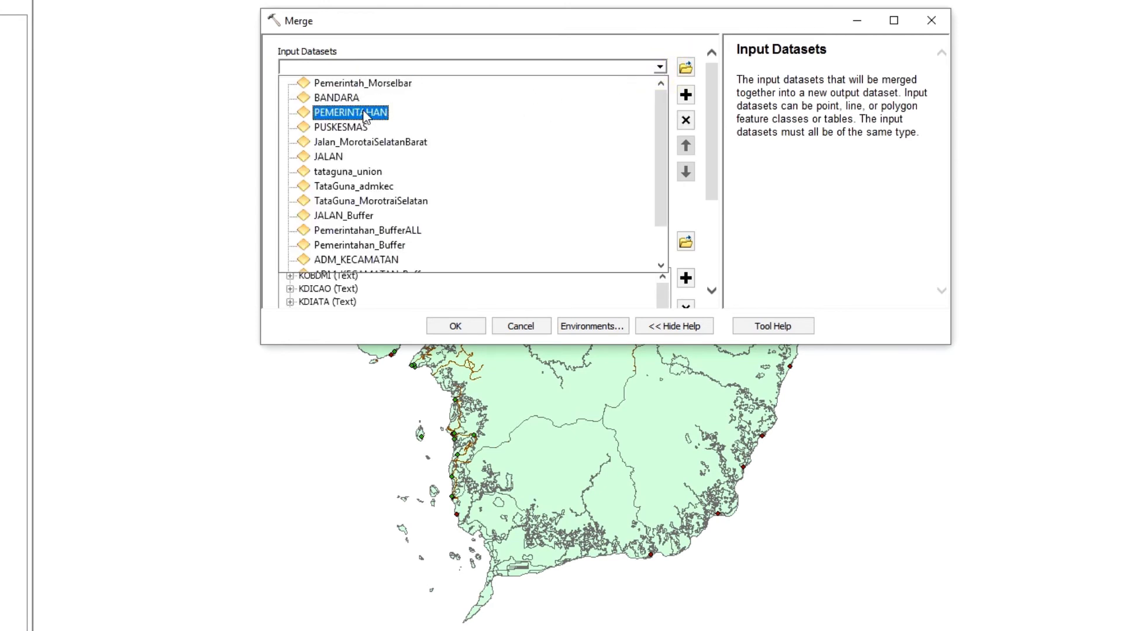
click(364, 113)
click(659, 68)
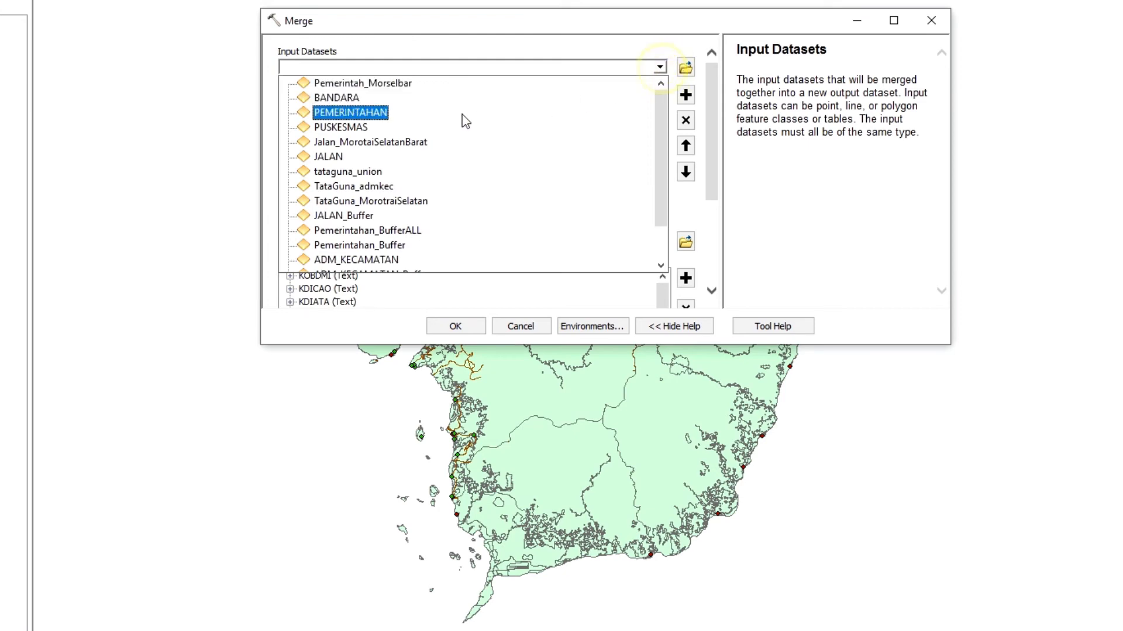
click(342, 127)
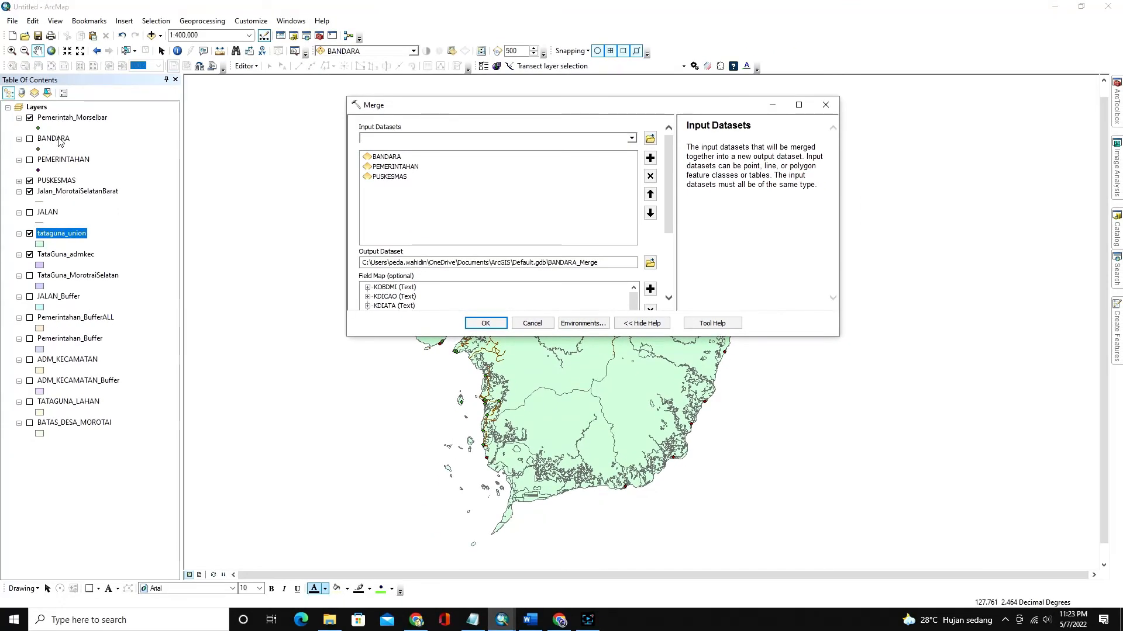
right_click(53, 139)
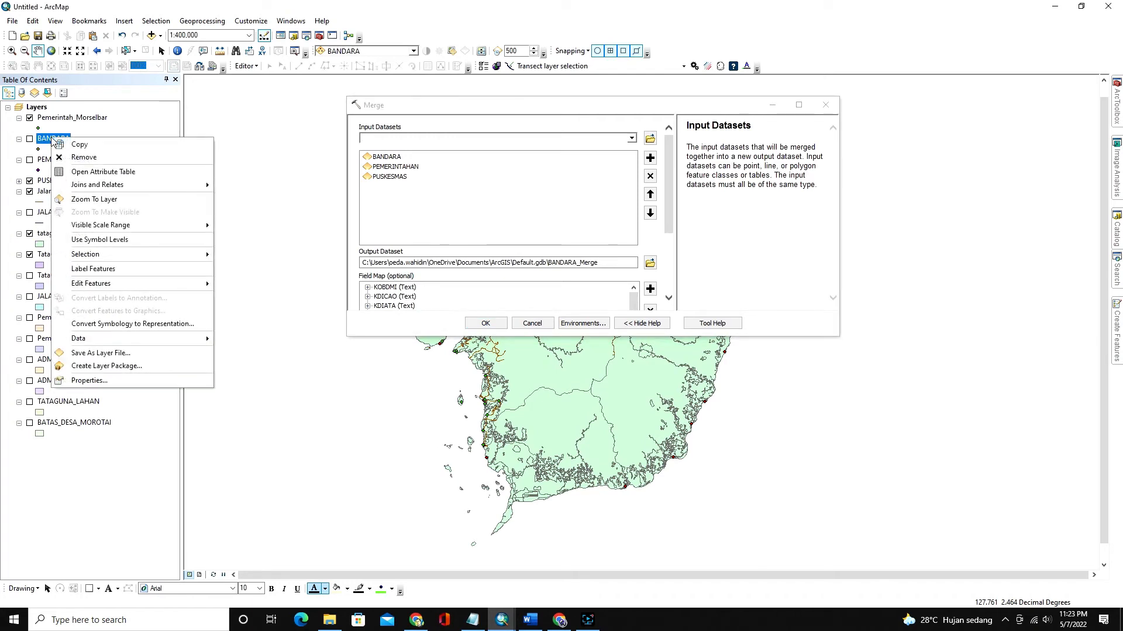
click(402, 111)
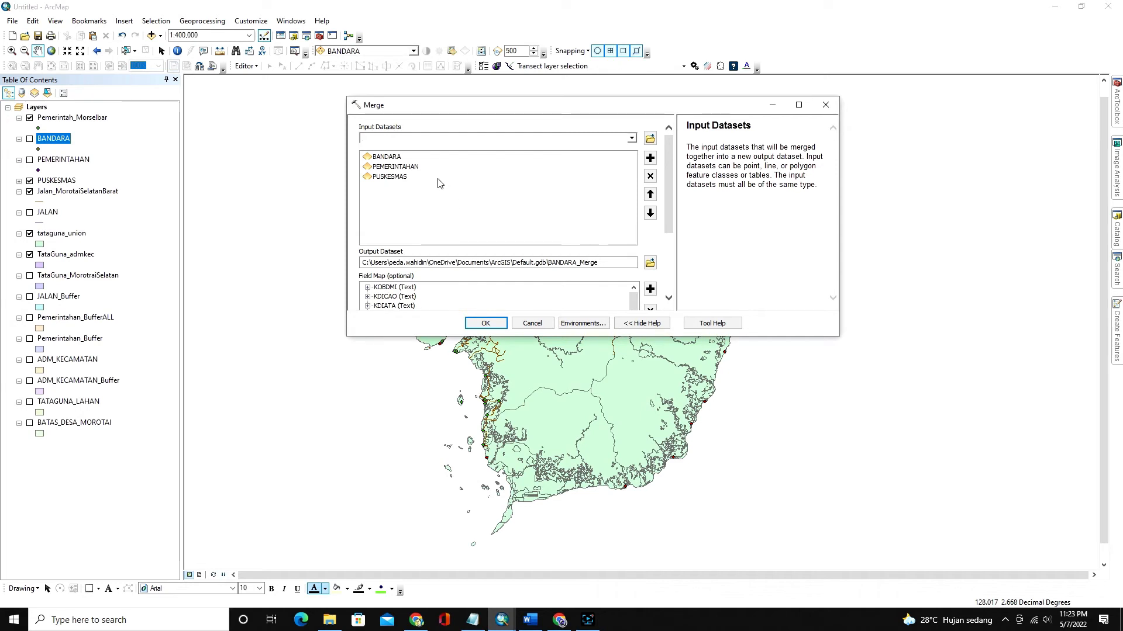
- Save the merge output as TOPONIMI in the DATA ANALISIS folder and run the Merge
click(649, 263)
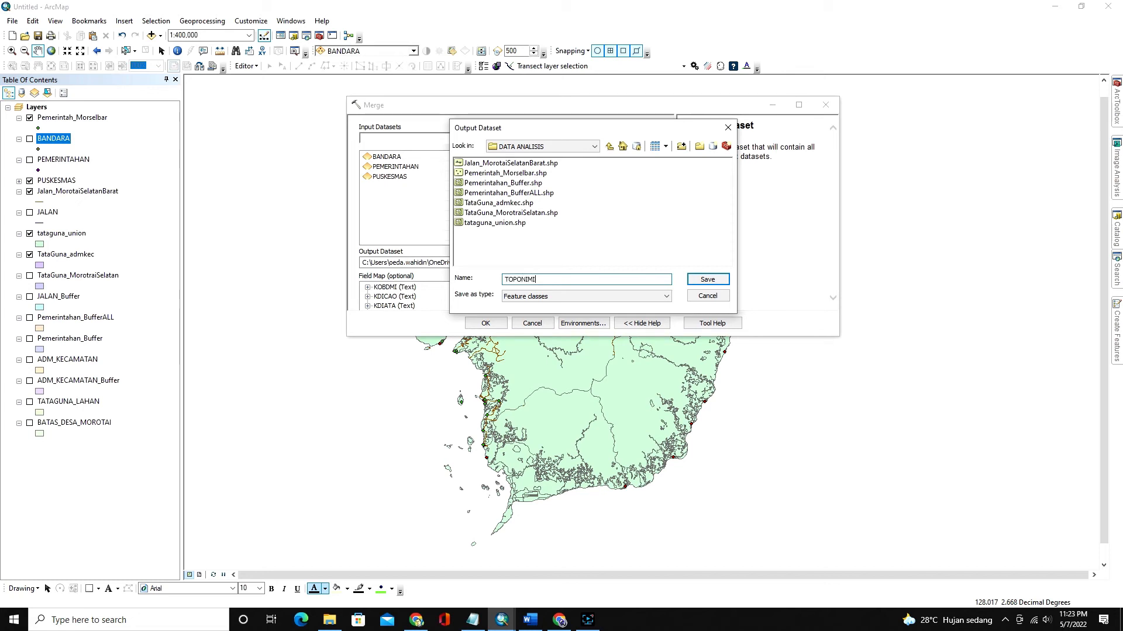
click(697, 281)
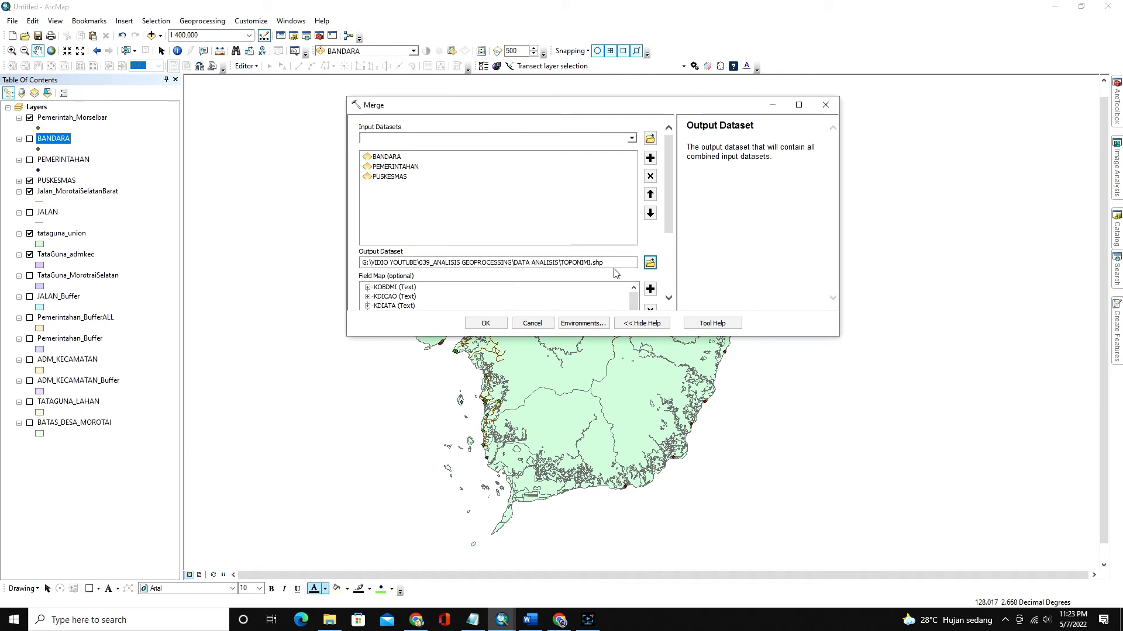
click(485, 325)
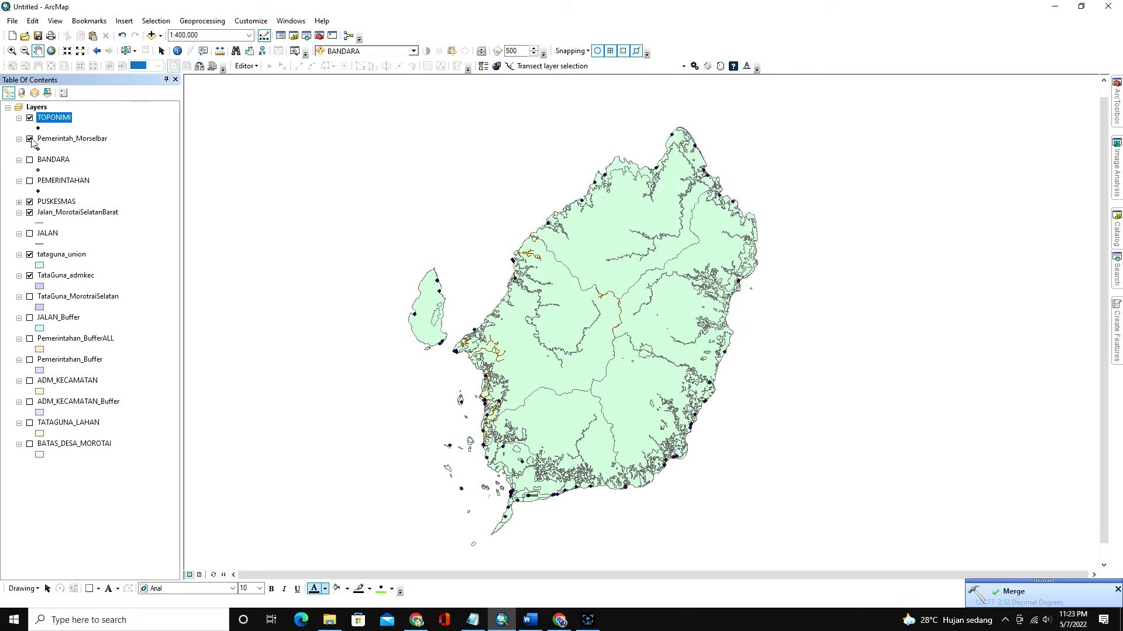
- Hide the Pemerintah_Morselbar and PUSKESMAS layers, expanding the PUSKESMAS legend entry
click(30, 138)
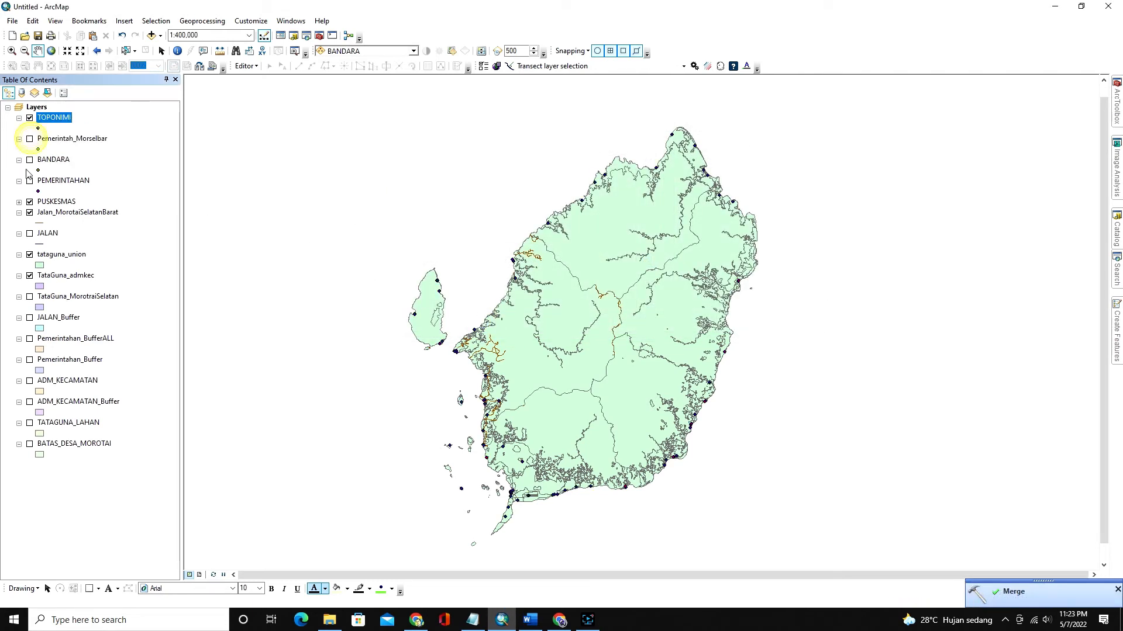
click(19, 201)
click(30, 202)
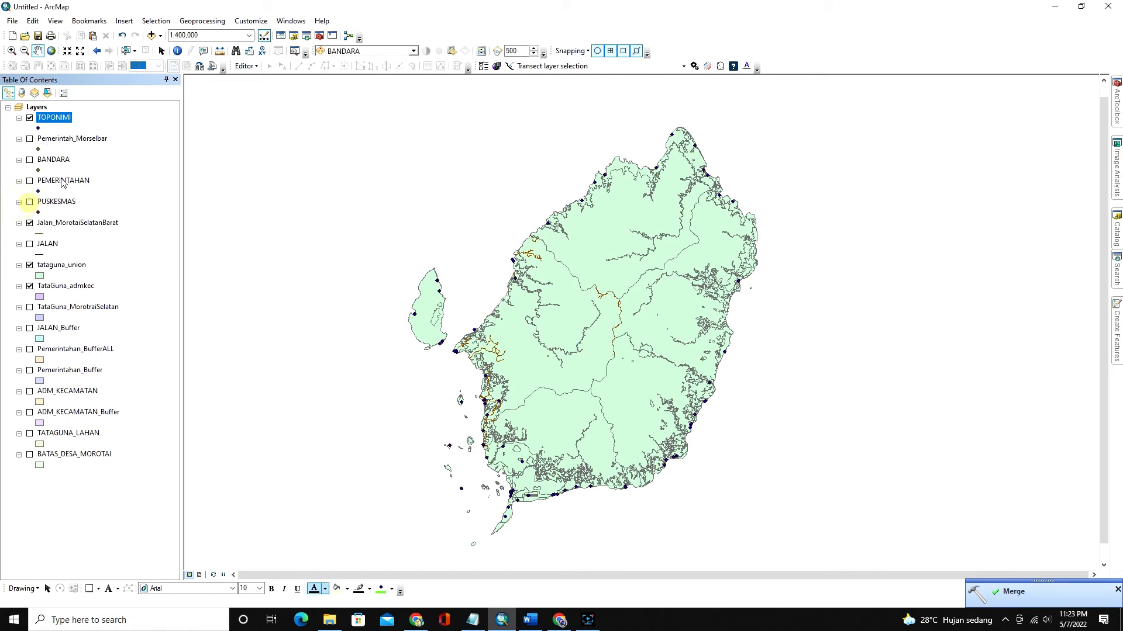
- Examine the REMARK values of the merged points in the TOPONIMI attribute table, and close the table window
right_click(57, 117)
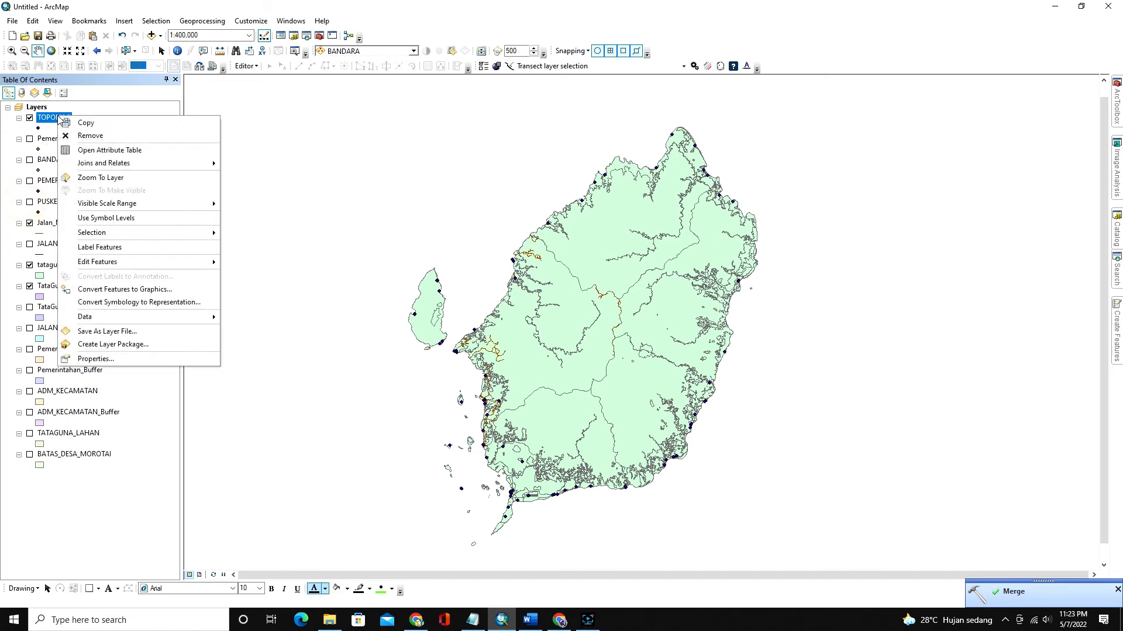
click(103, 151)
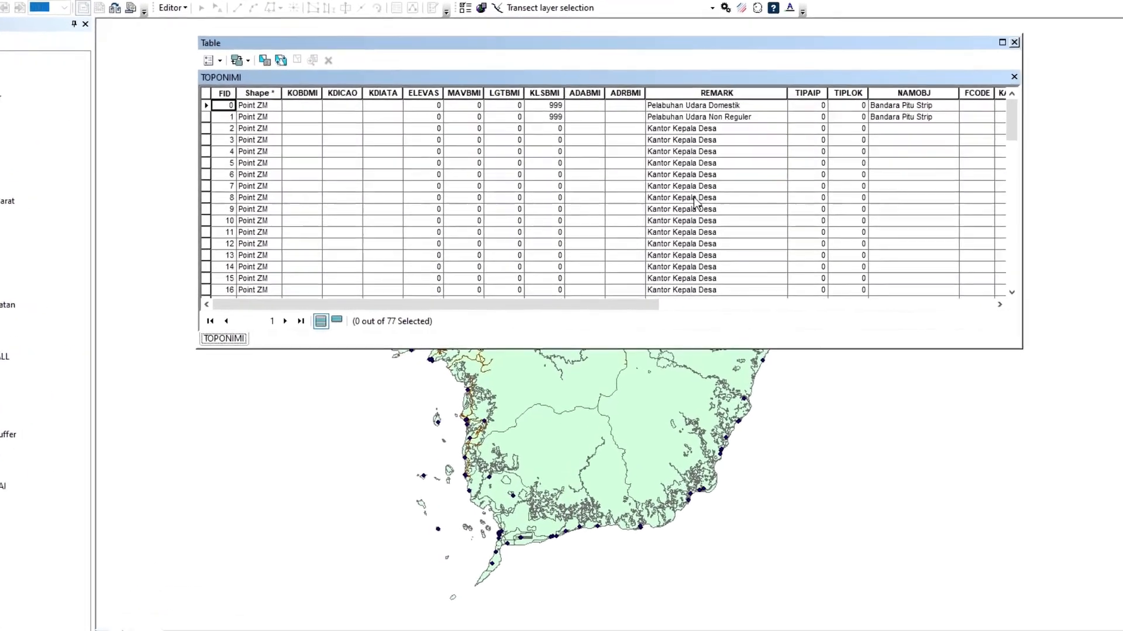
scroll(708, 227, down, 5)
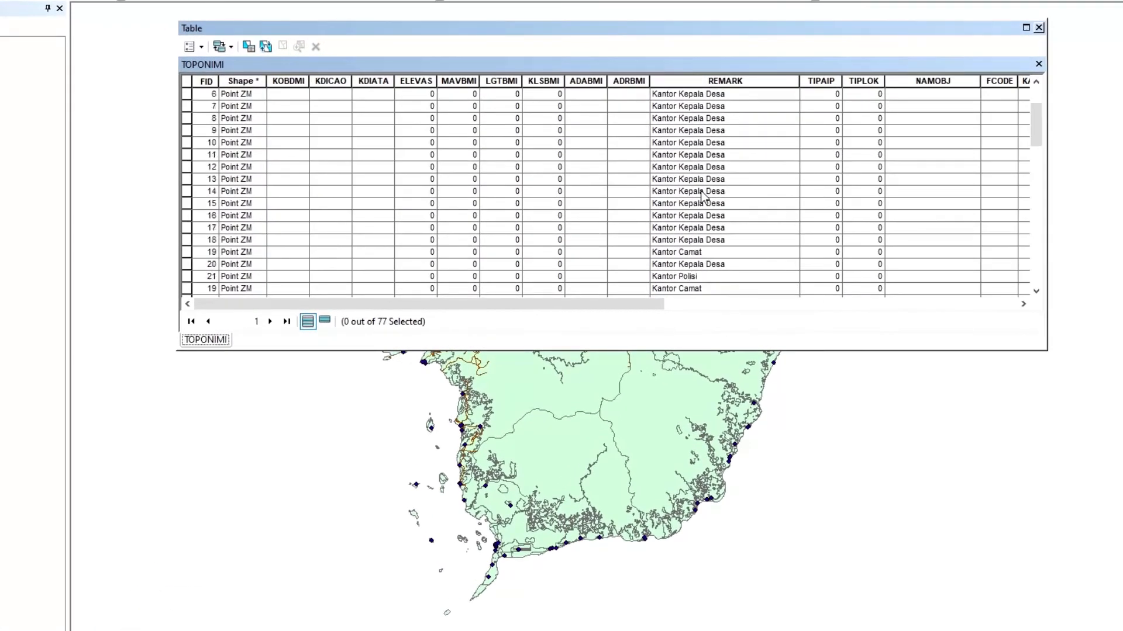
scroll(703, 194, down, 15)
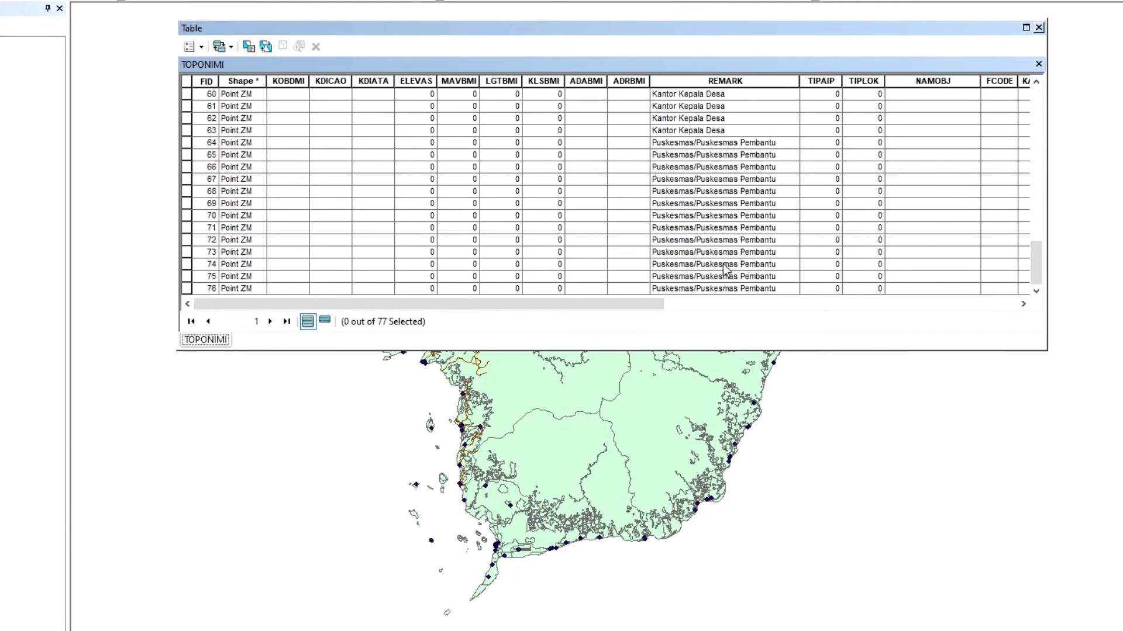
scroll(725, 269, up, 3)
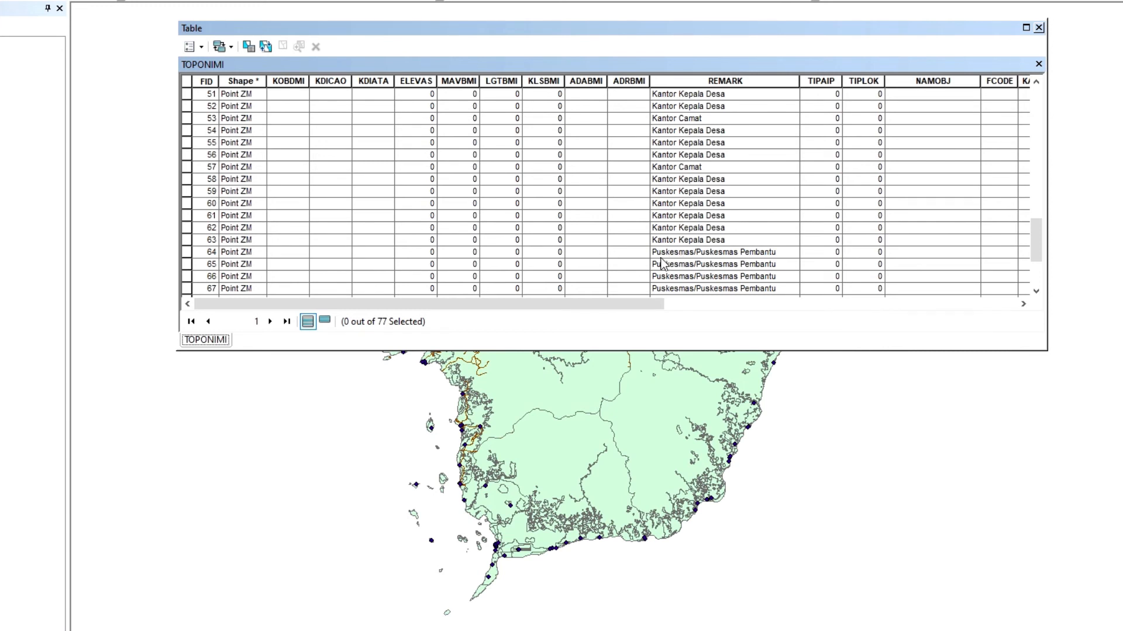
scroll(703, 204, up, 2)
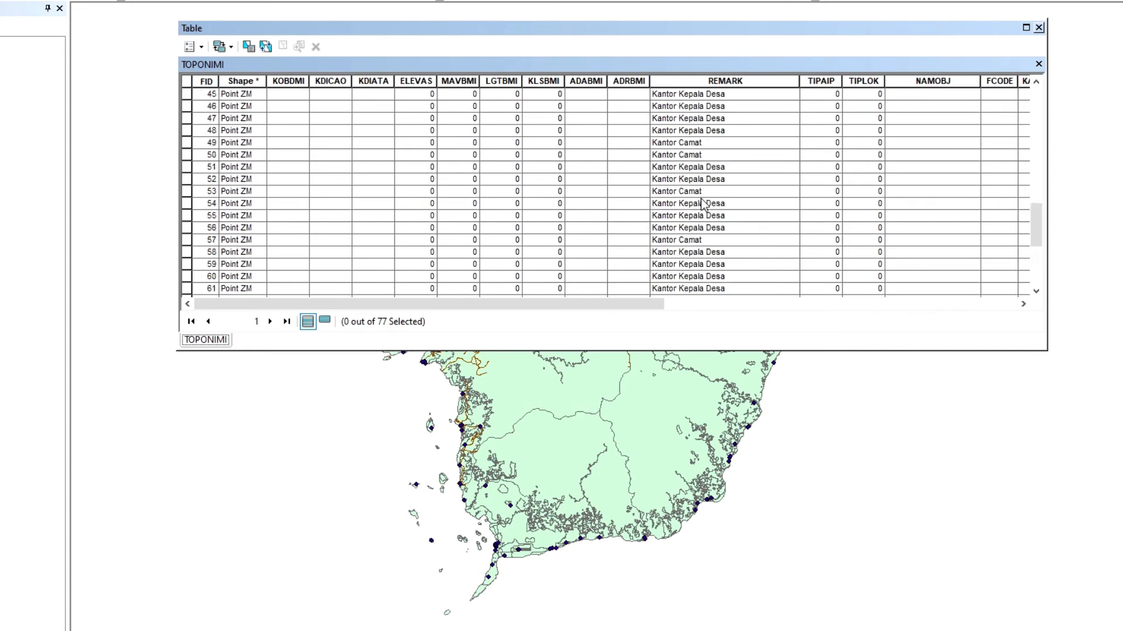
scroll(703, 204, up, 15)
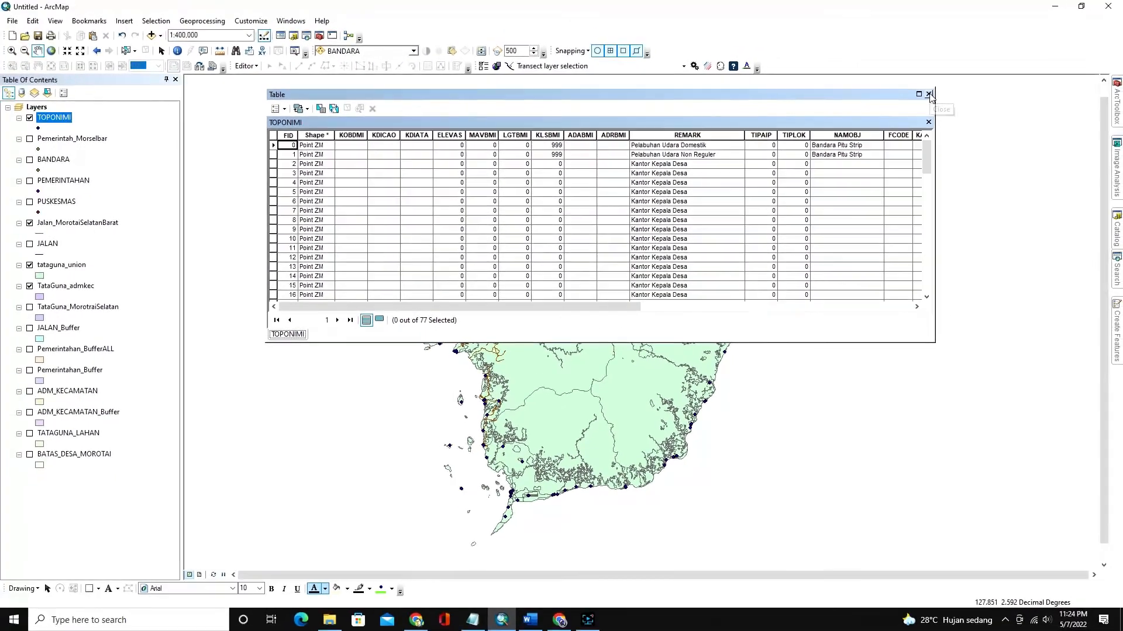
click(928, 94)
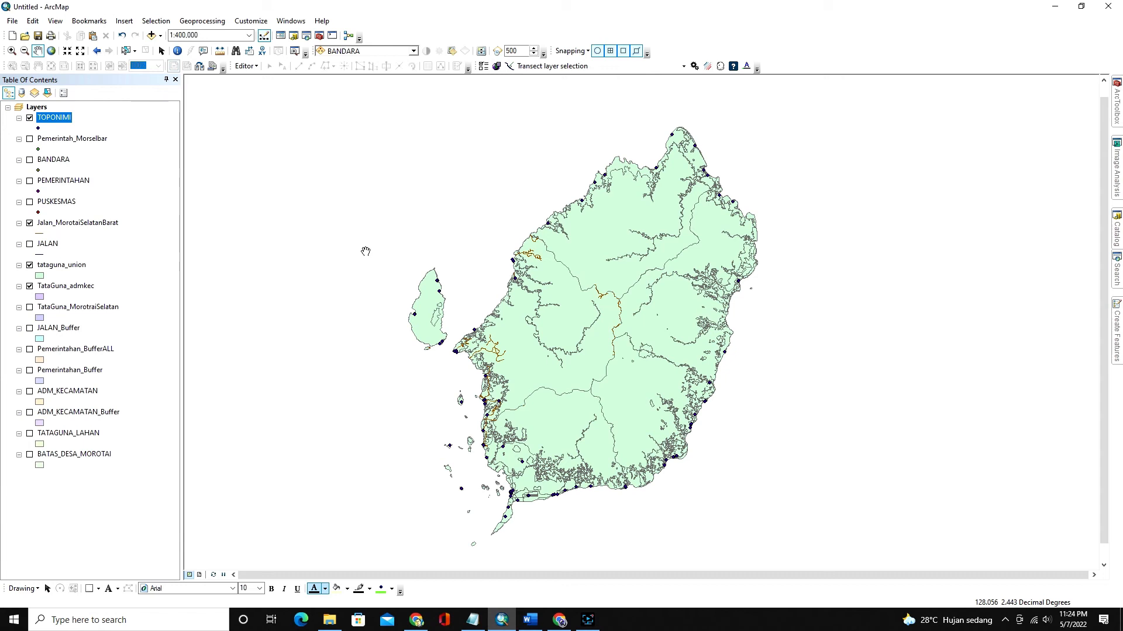
- Open the Dissolve tool, review the input and output illustration in its help, and close the tool
click(198, 24)
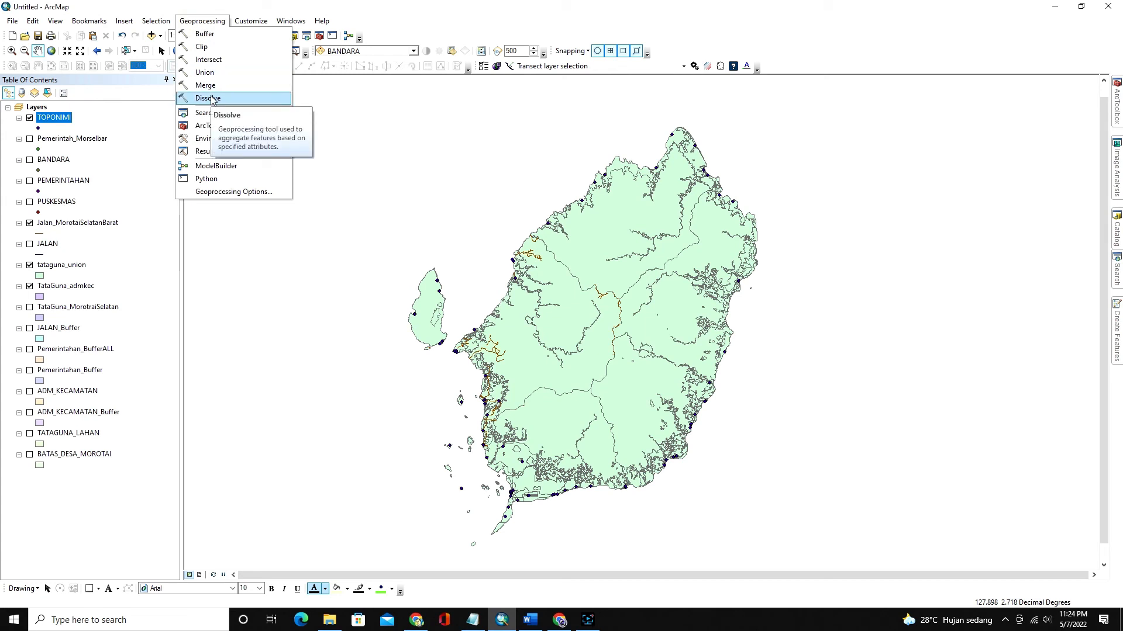
click(207, 99)
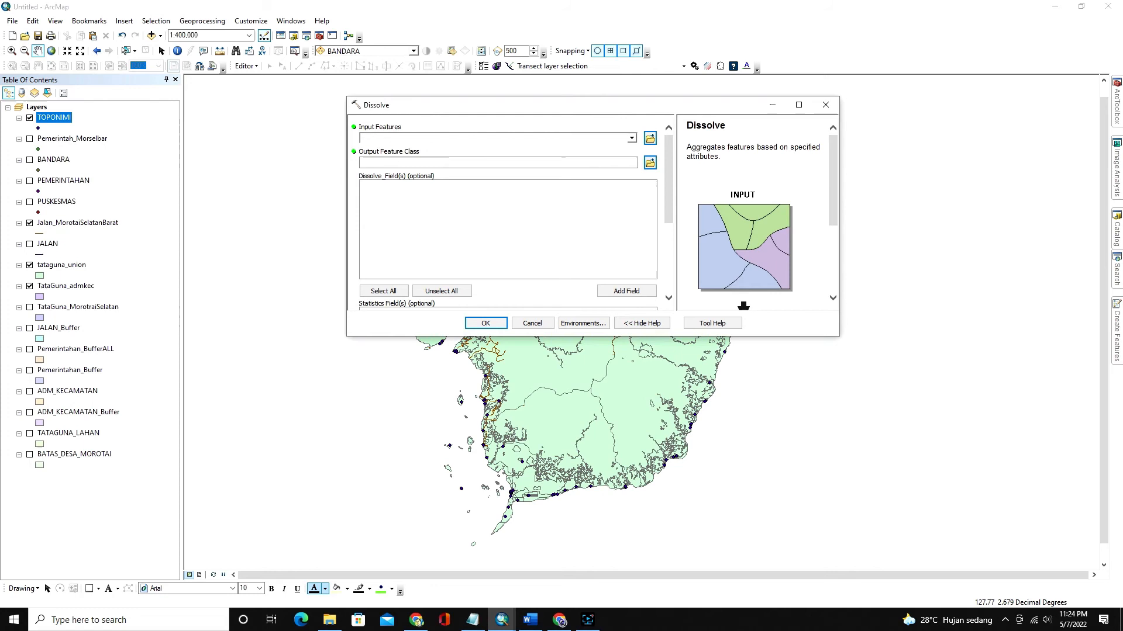
click(587, 620)
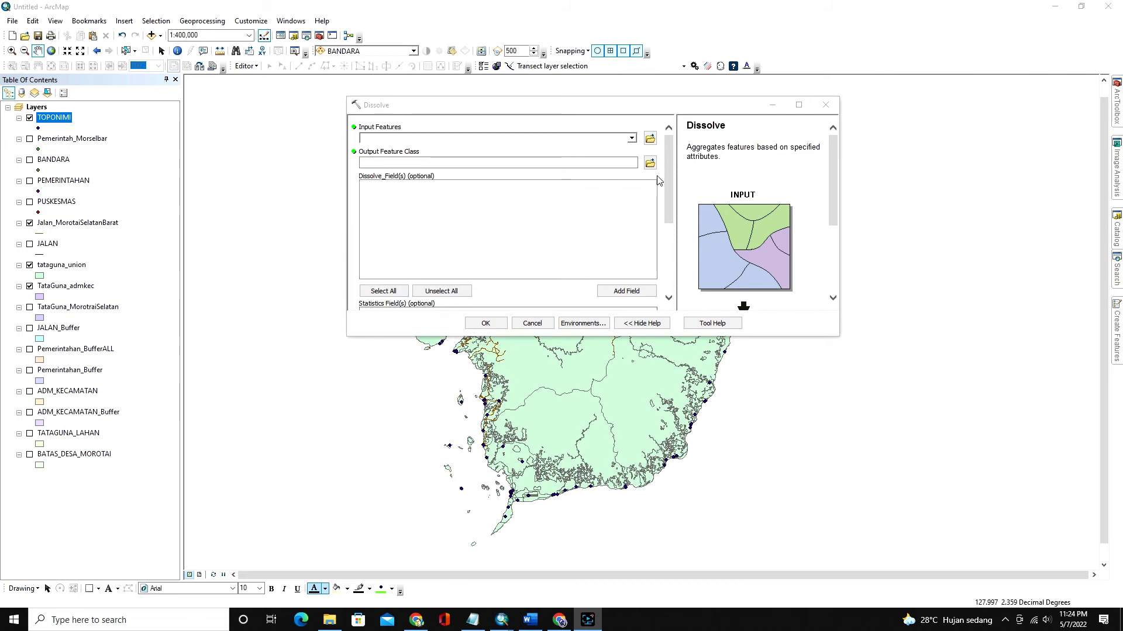
click(624, 107)
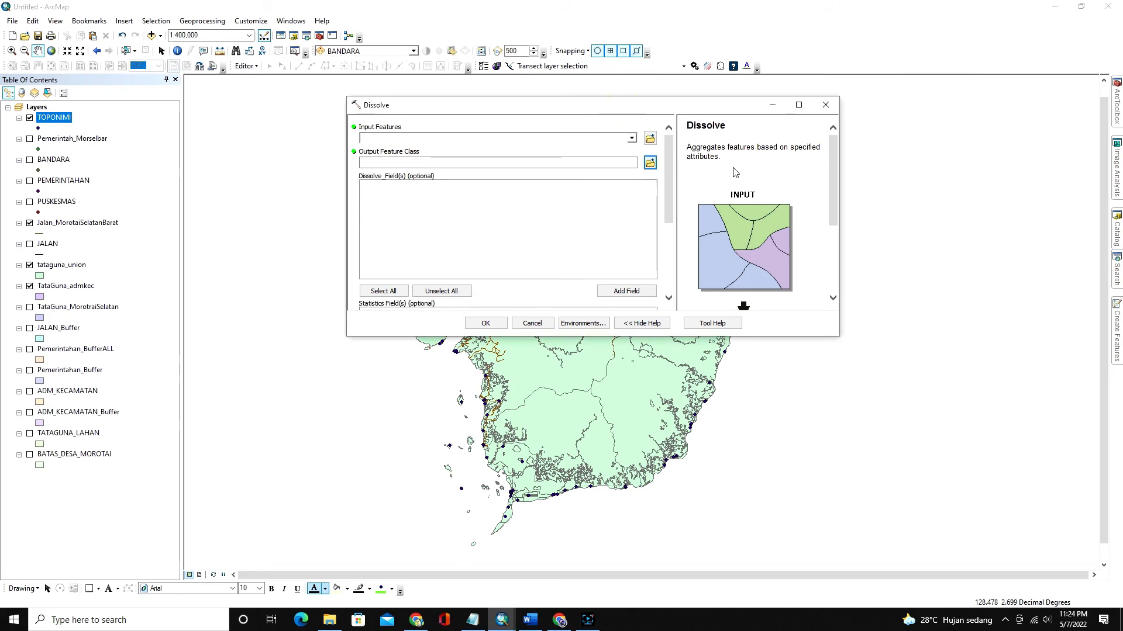
scroll(735, 172, down, 5)
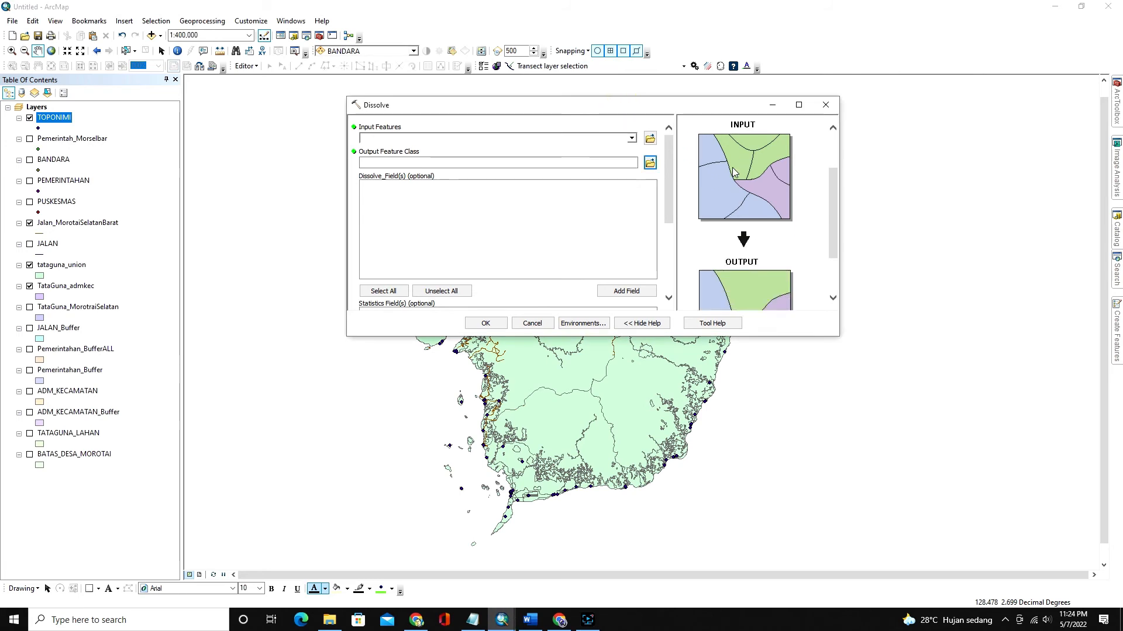
scroll(735, 174, up, 4)
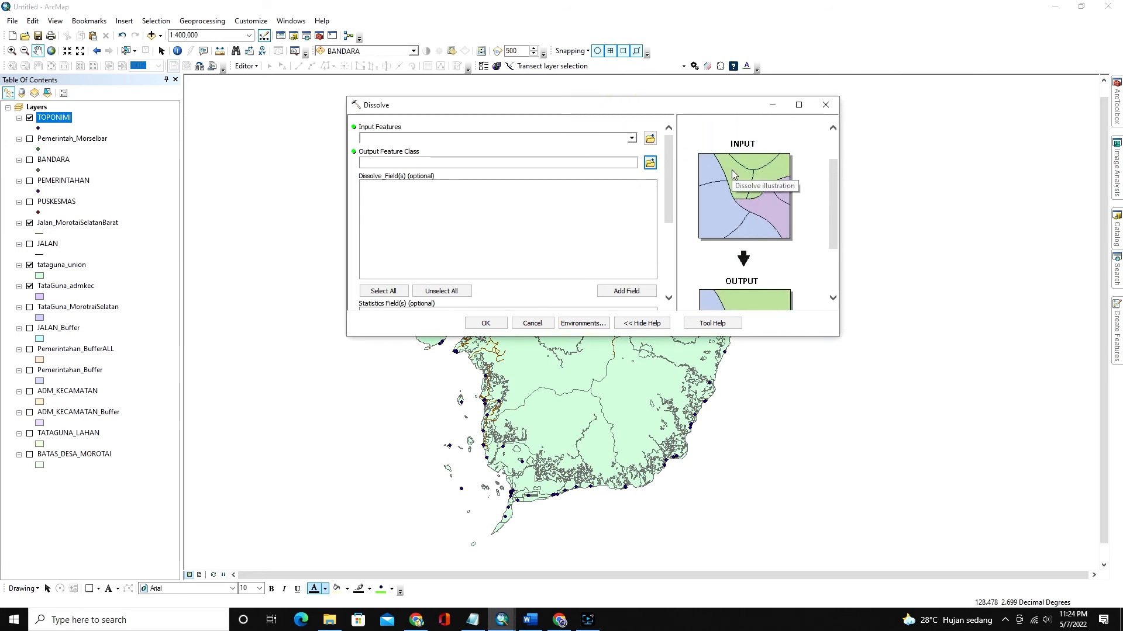
click(822, 105)
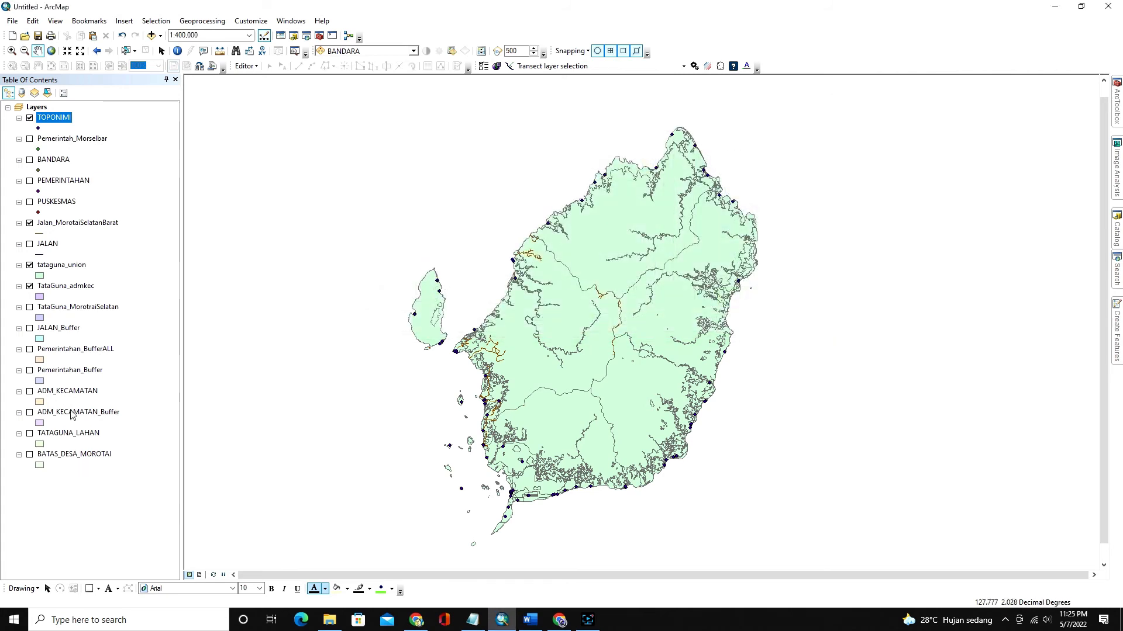
- Hide the Jalan_MorotaiSelatanBarat, tataguna_union and TataGuna_admkec layers, briefly preview ADM_KECAMATAN, and show BATAS_DESA_MOROTAI
click(29, 223)
click(29, 265)
click(30, 287)
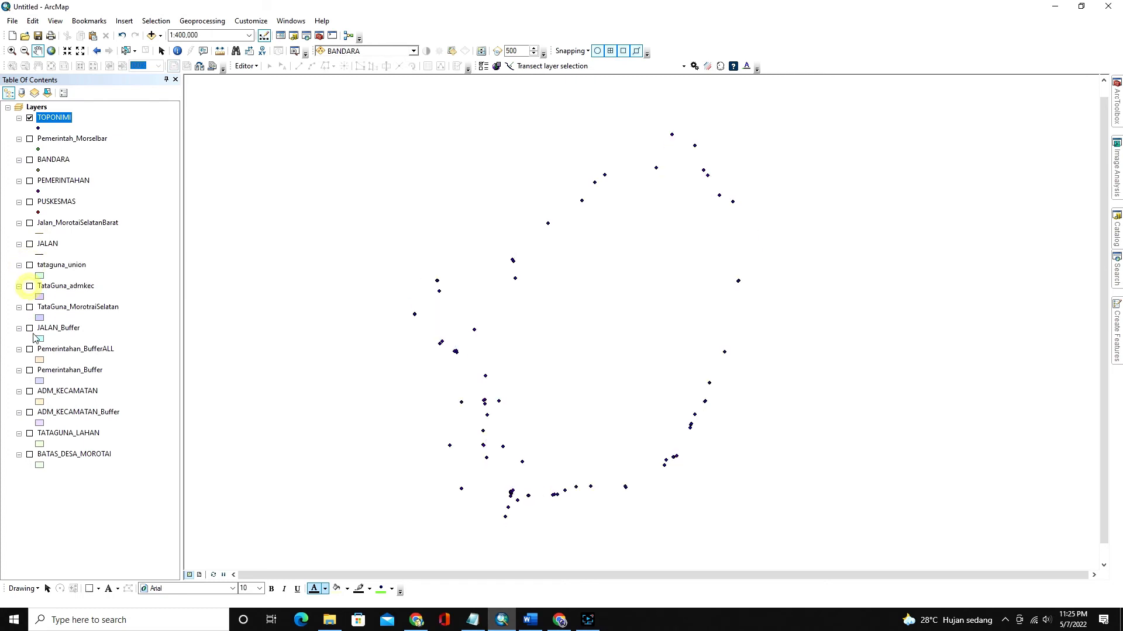
click(30, 393)
click(29, 393)
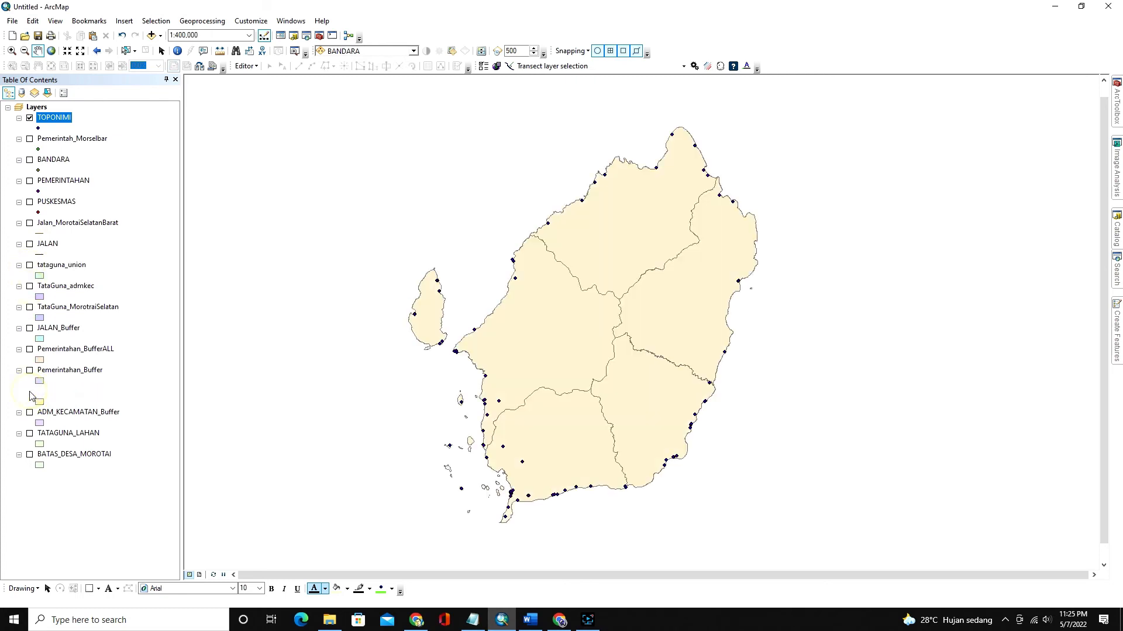
click(29, 454)
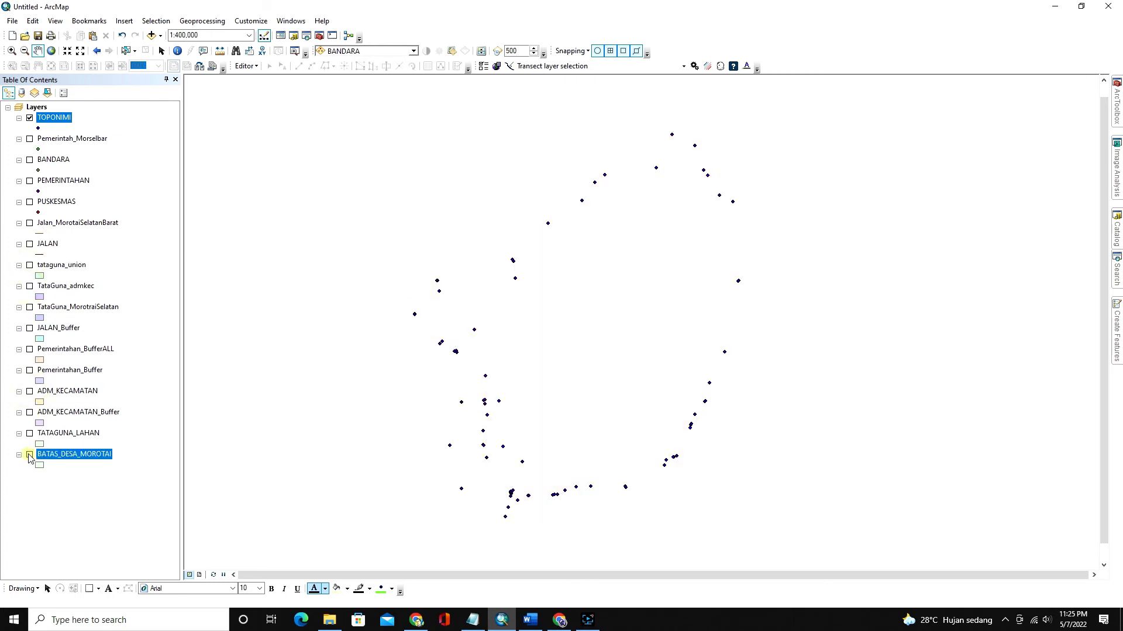
- Examine the district names in the WADMKC field of the BATAS_DESA_MOROTAI attribute table, and close the table window
click(83, 459)
right_click(84, 460)
click(143, 239)
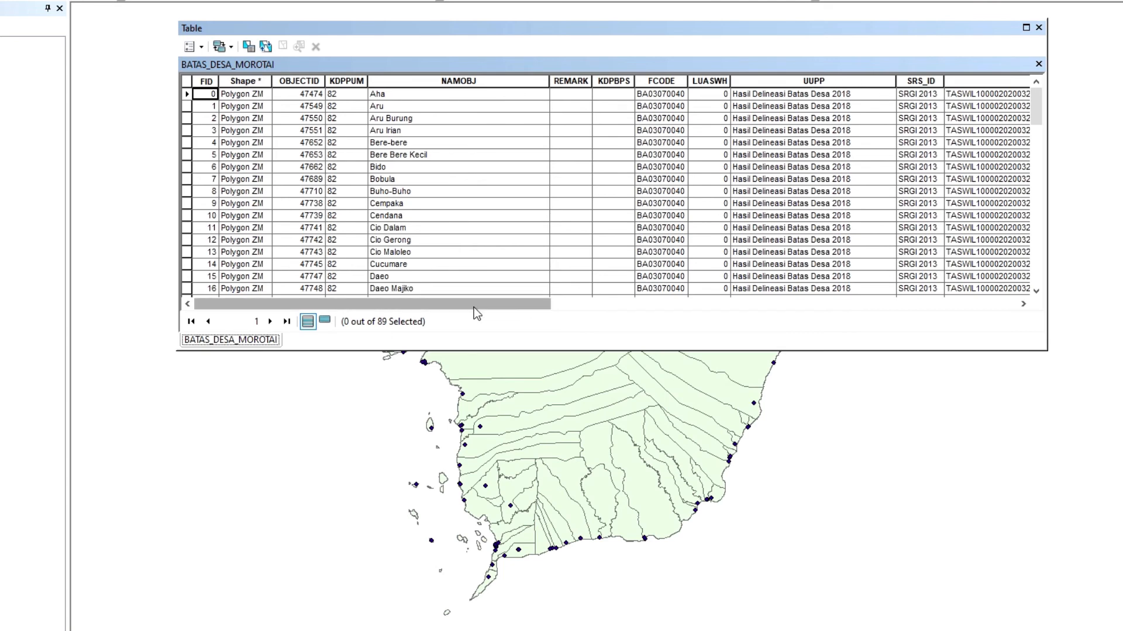
drag(474, 307, 826, 294)
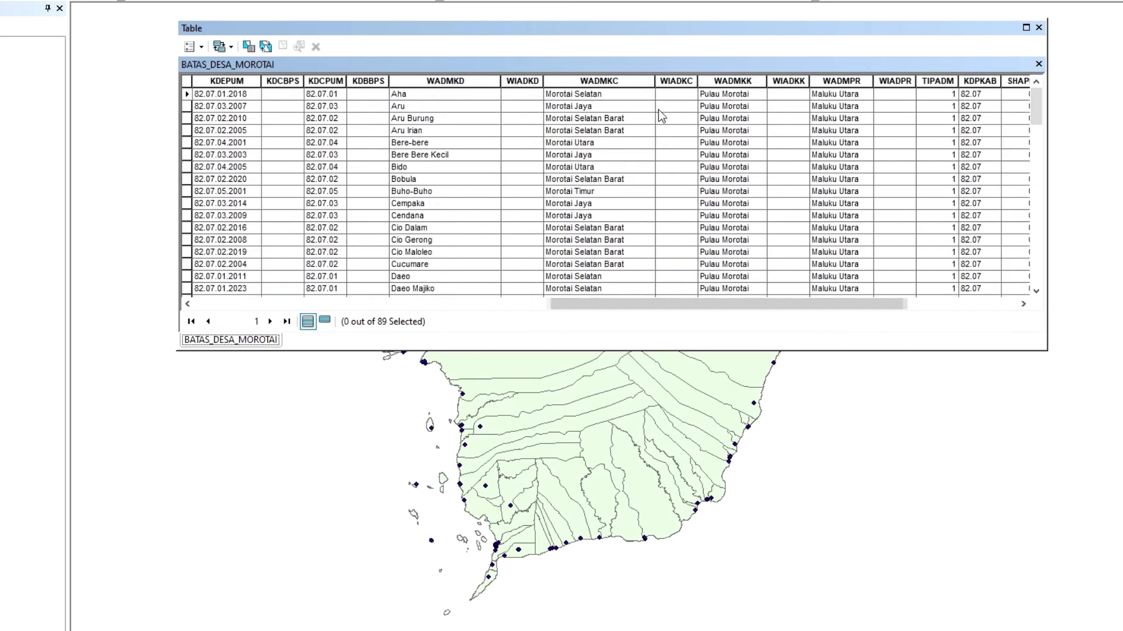
click(612, 81)
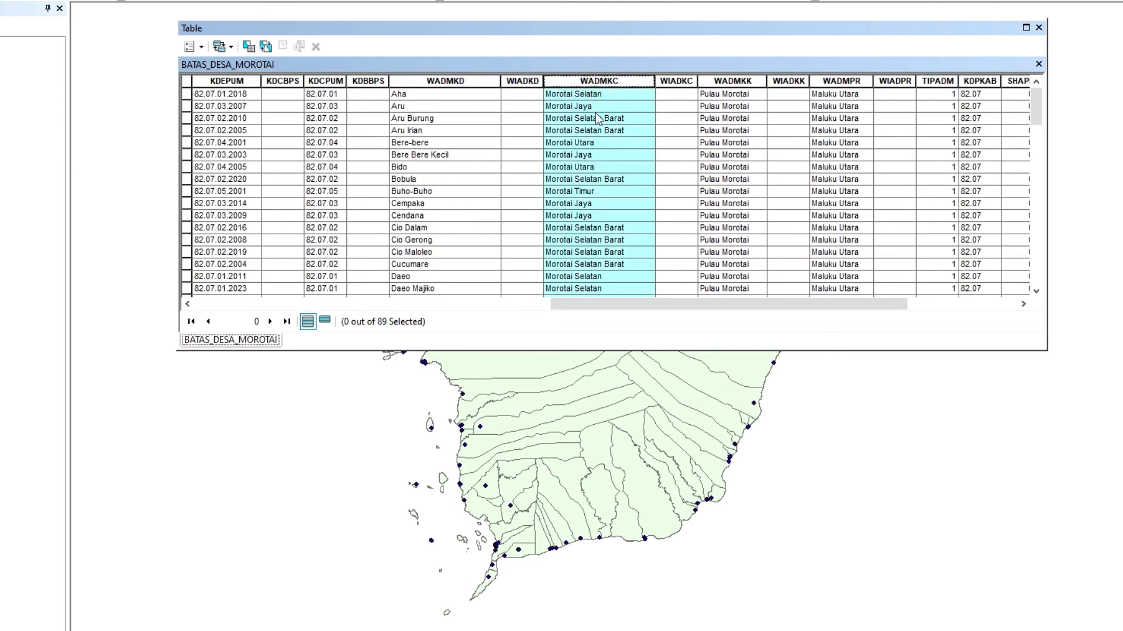
scroll(595, 117, down, 15)
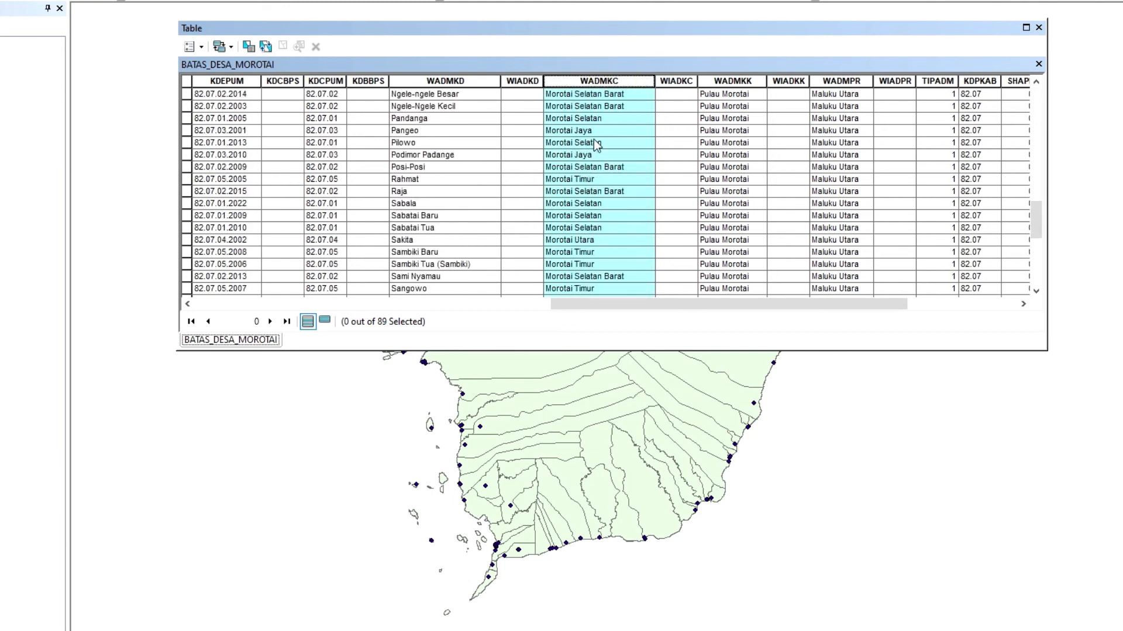
scroll(594, 140, down, 1)
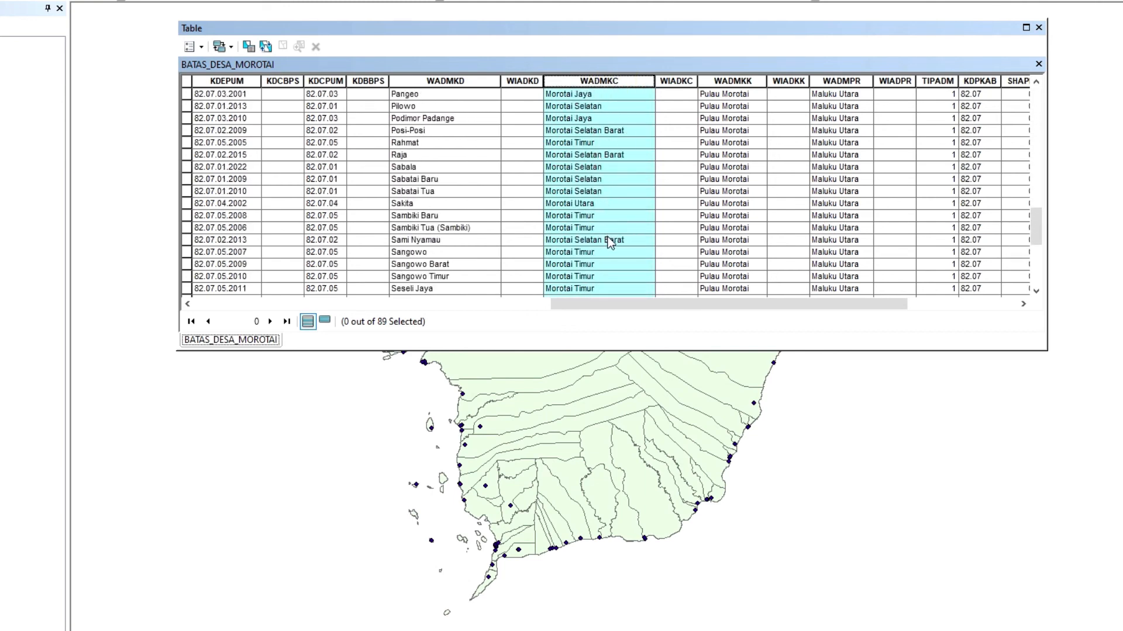
scroll(610, 242, up, 16)
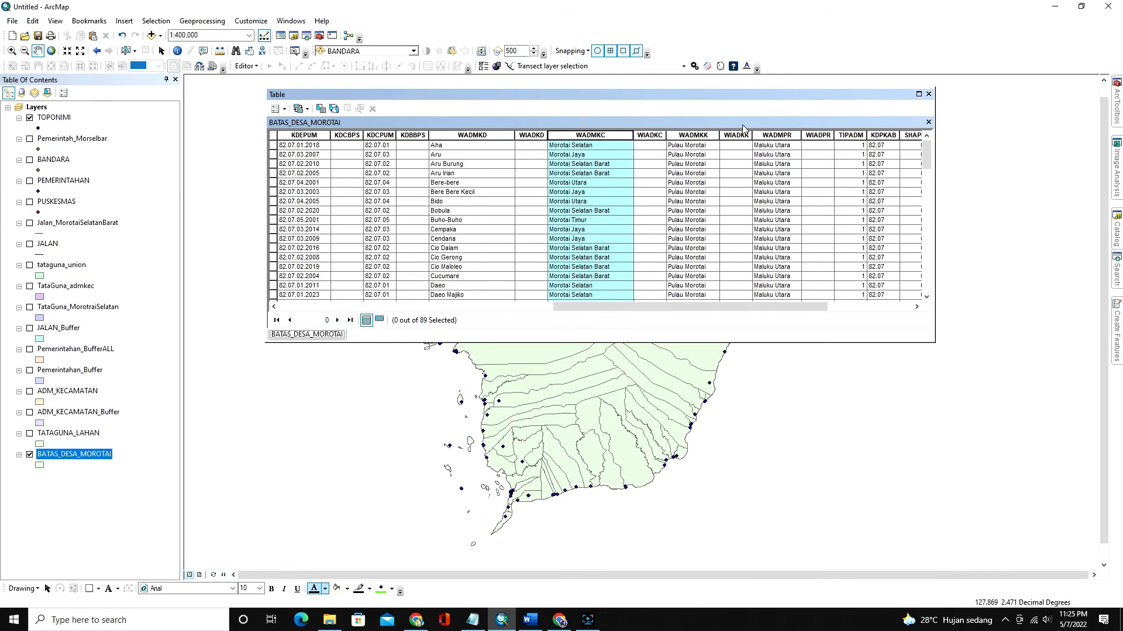
click(928, 95)
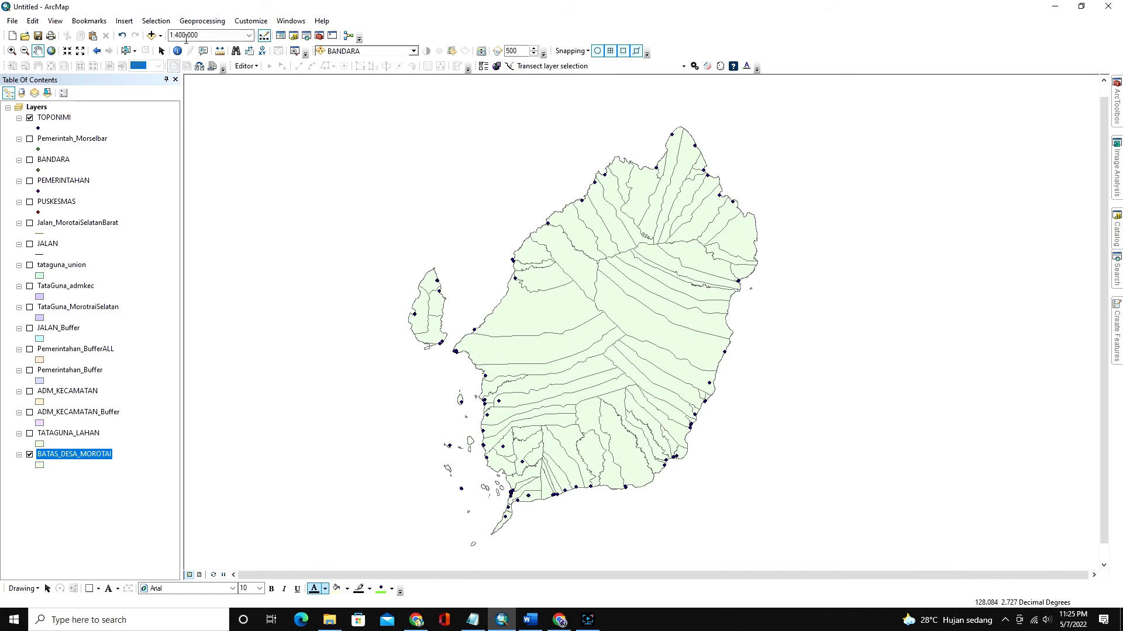
- Start a Dissolve operation with BATAS_DESA_MOROTAI as the input features
click(203, 21)
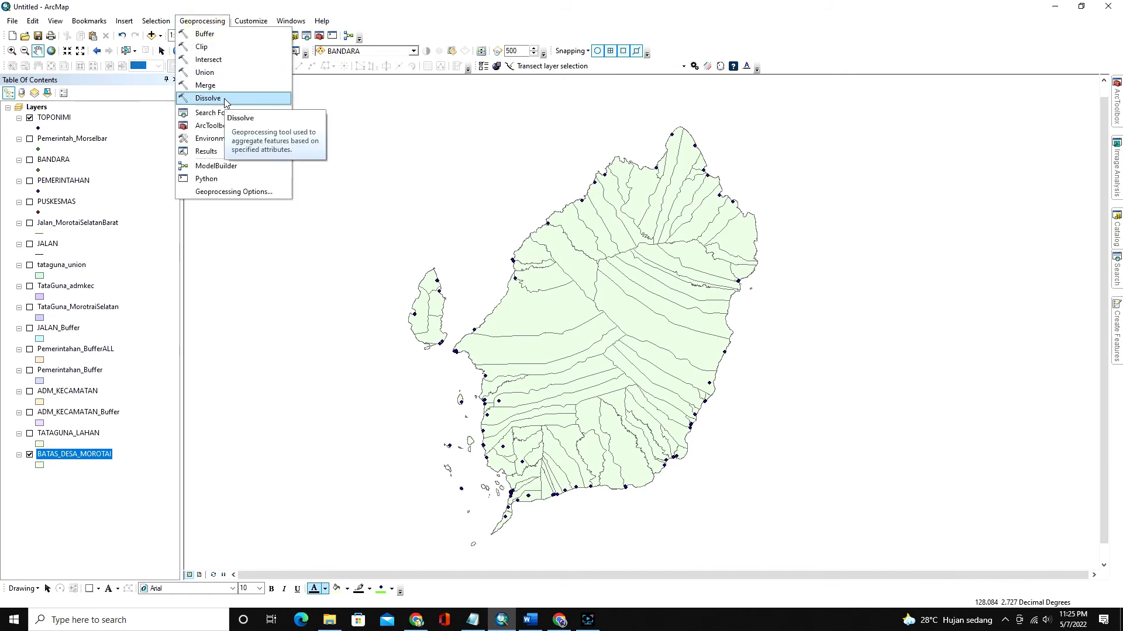
click(225, 101)
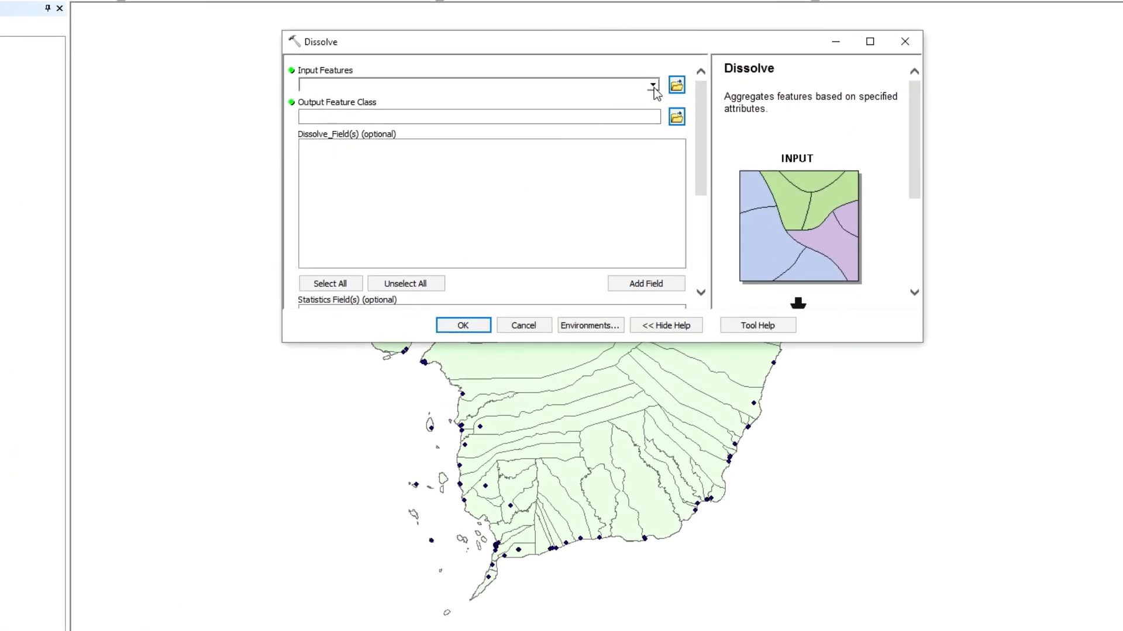
click(652, 85)
scroll(608, 131, down, 2)
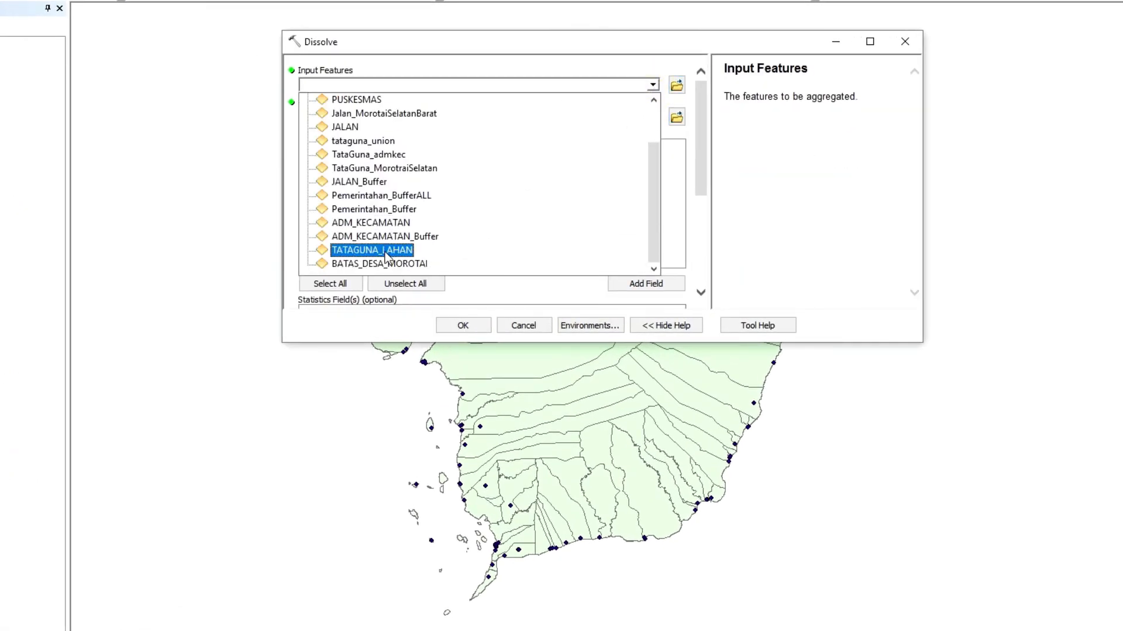
click(381, 262)
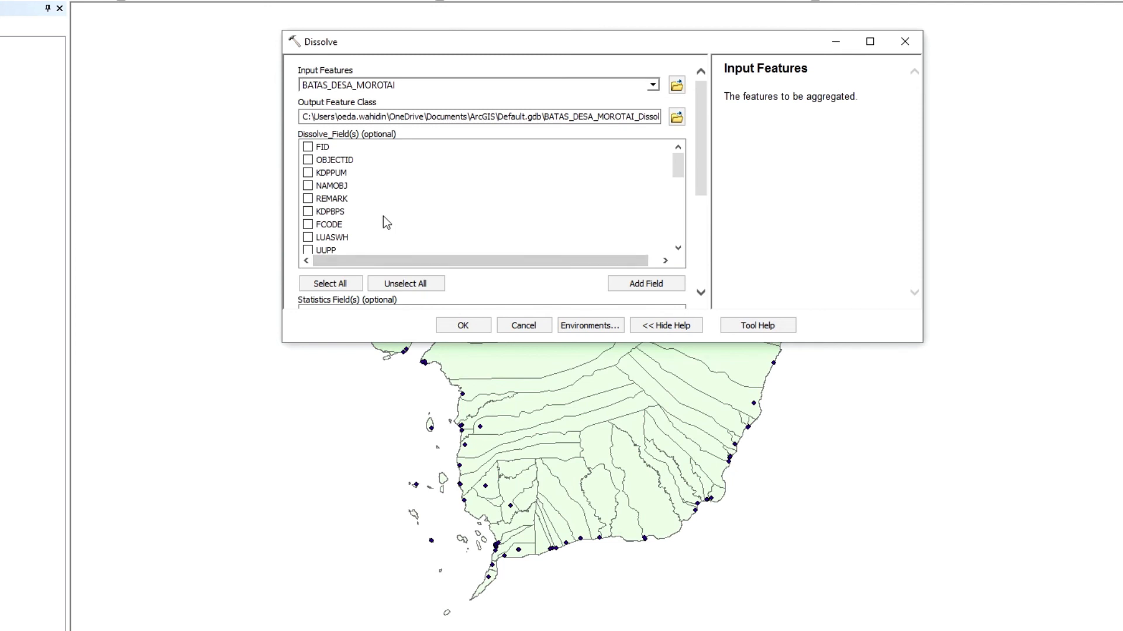
- Save the Dissolve output feature class as Adm_Kecamatan in the DATA ANALISIS folder
click(676, 117)
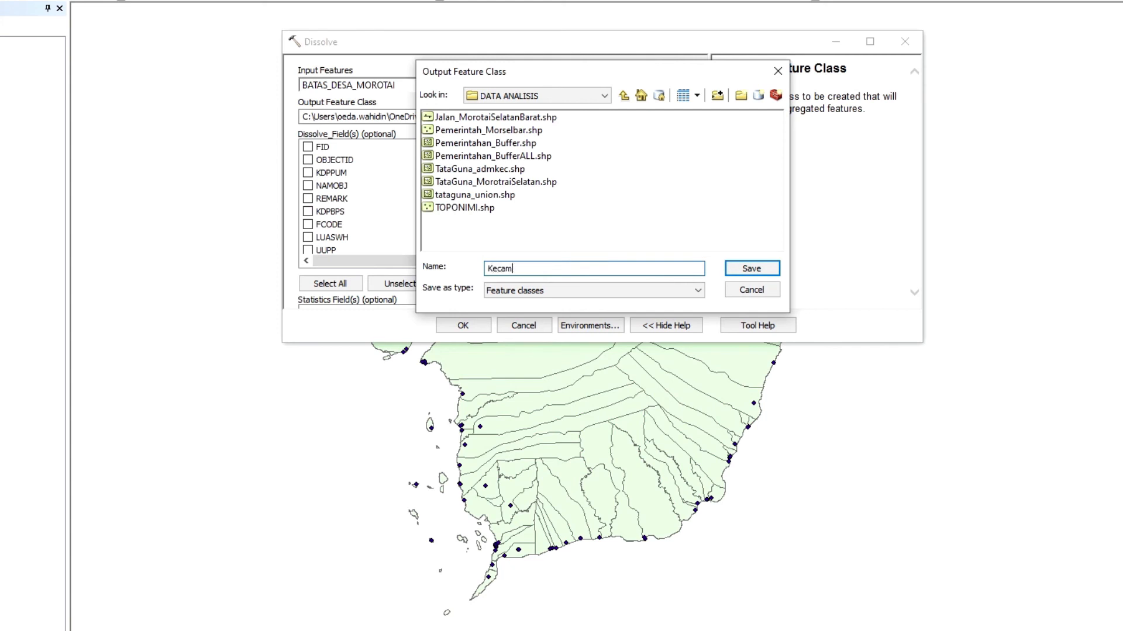
text(Kecamatan)
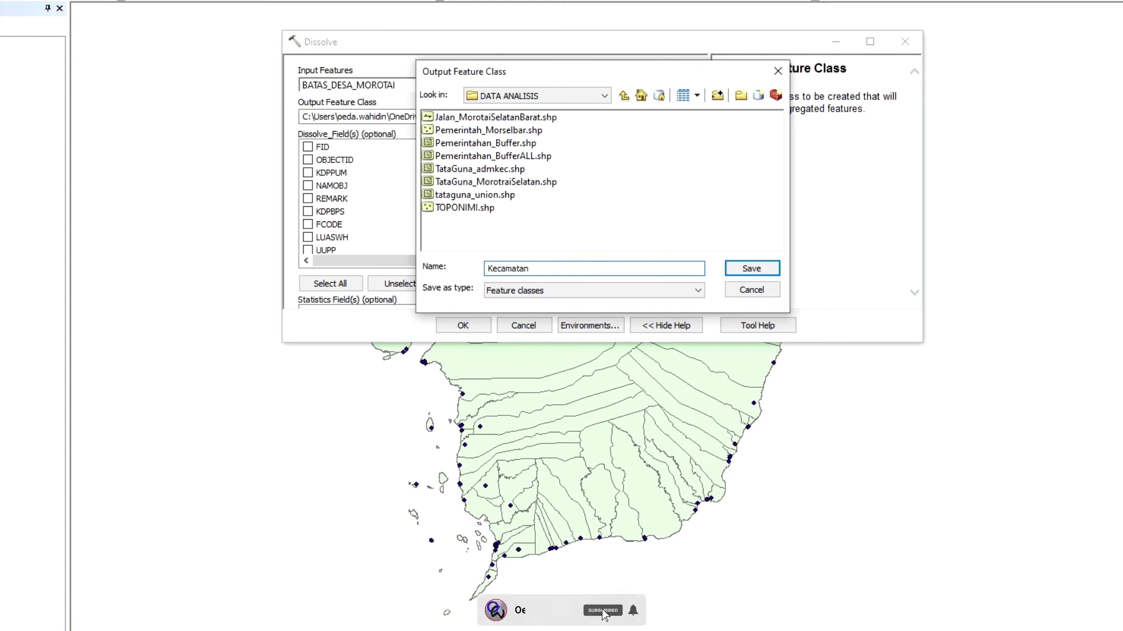
key(Home)
text(Adm)
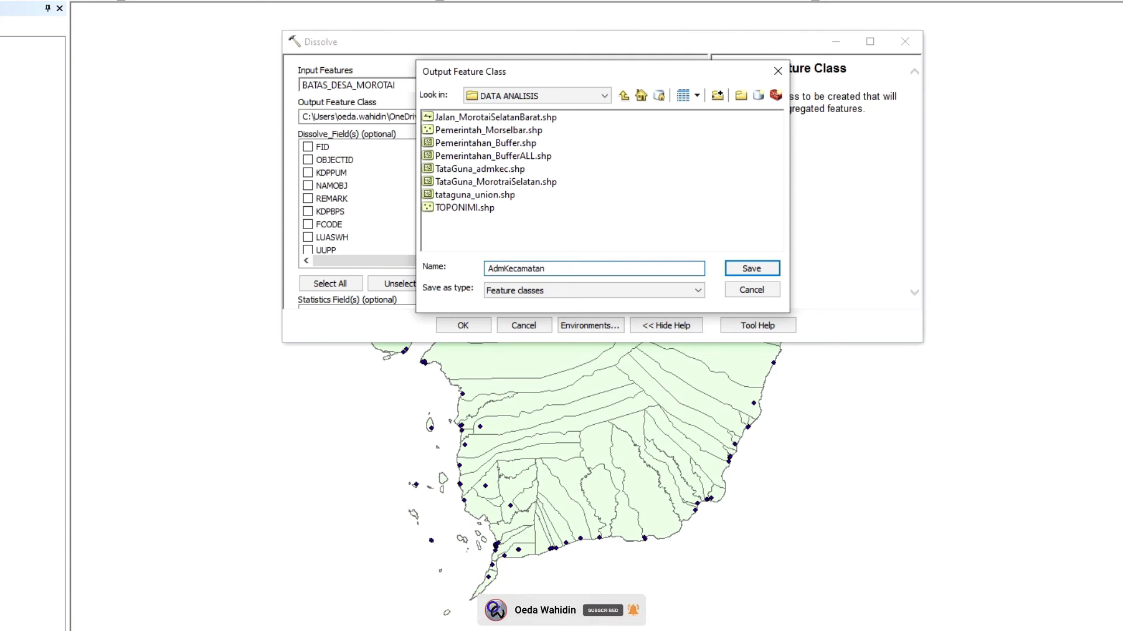
text(_)
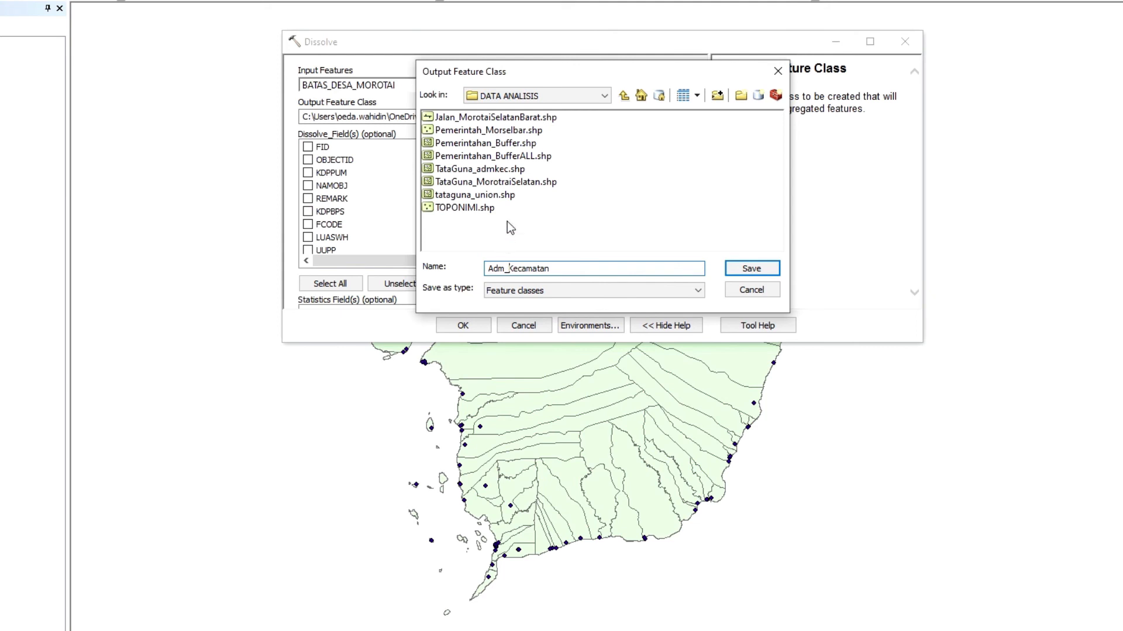
click(742, 270)
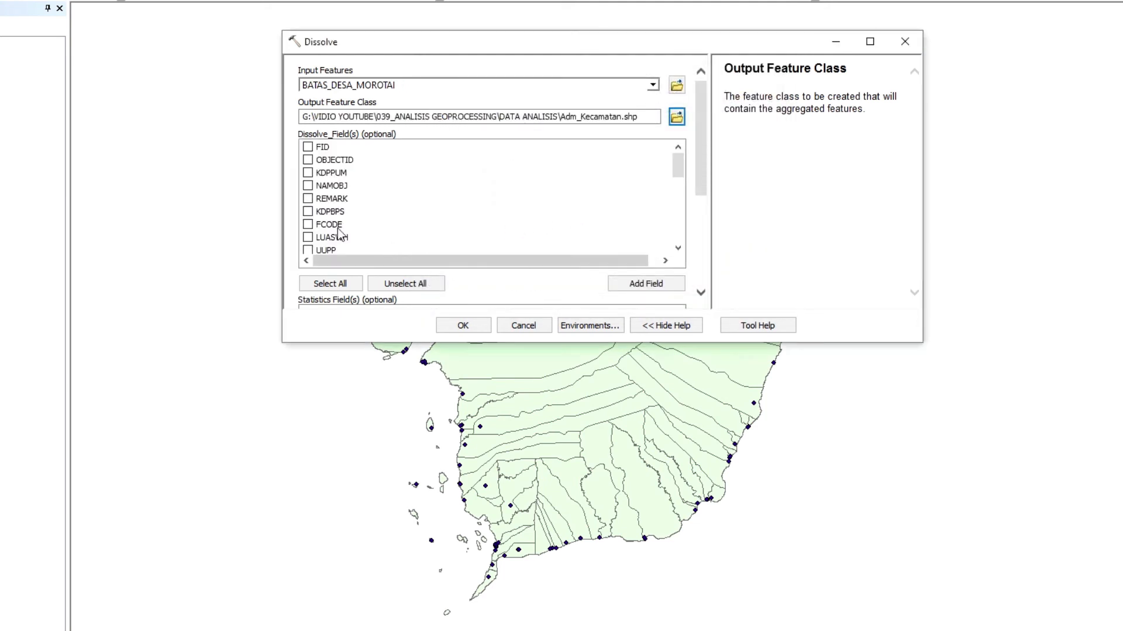
- Check the BATAS_DESA_MOROTAI attribute table for the field holding the district names, and close the table window
drag(677, 171, 676, 203)
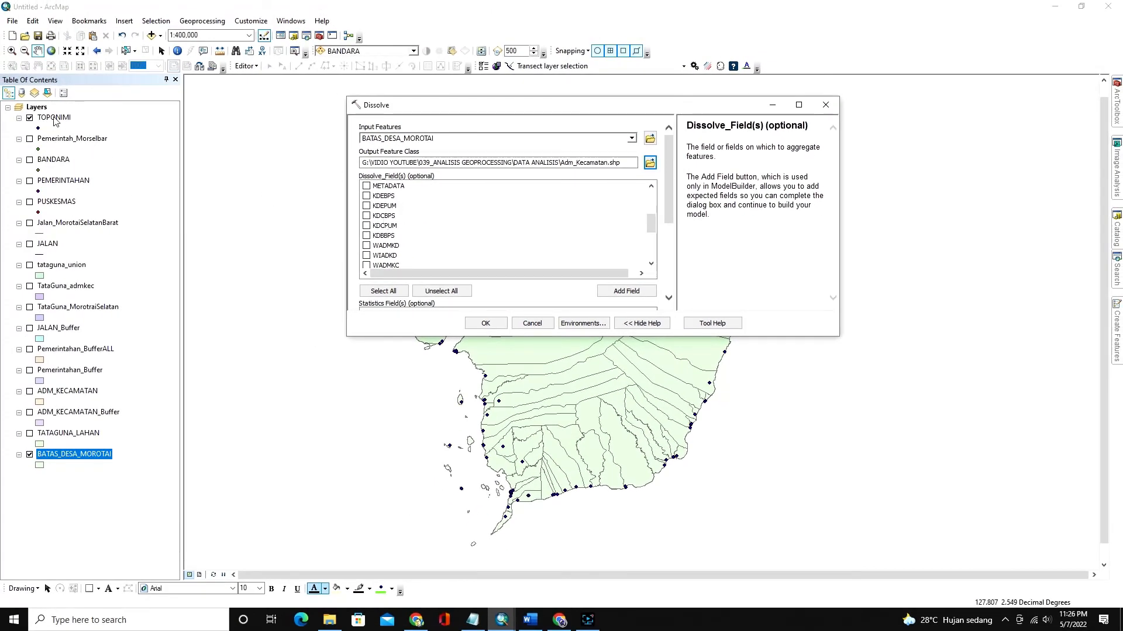
right_click(61, 458)
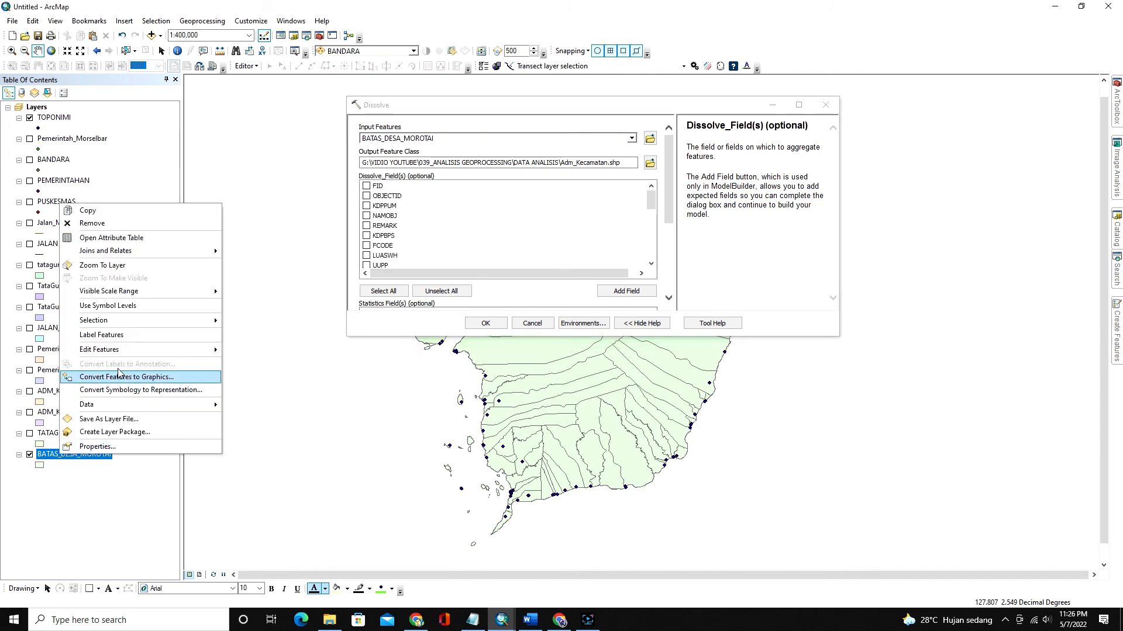
click(111, 237)
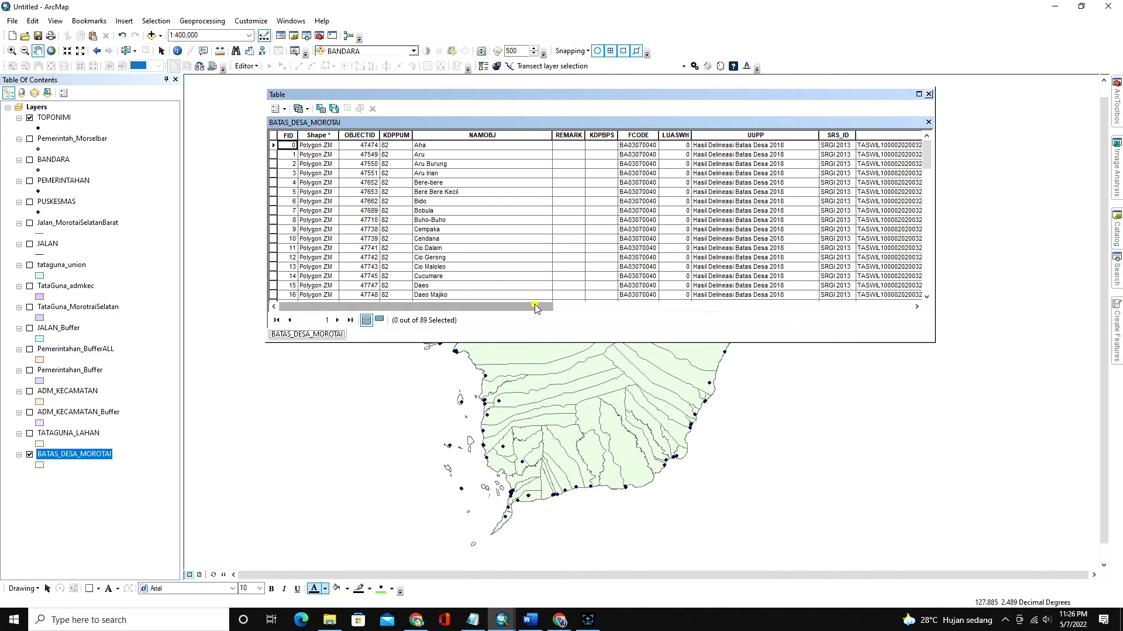
drag(538, 308, 789, 307)
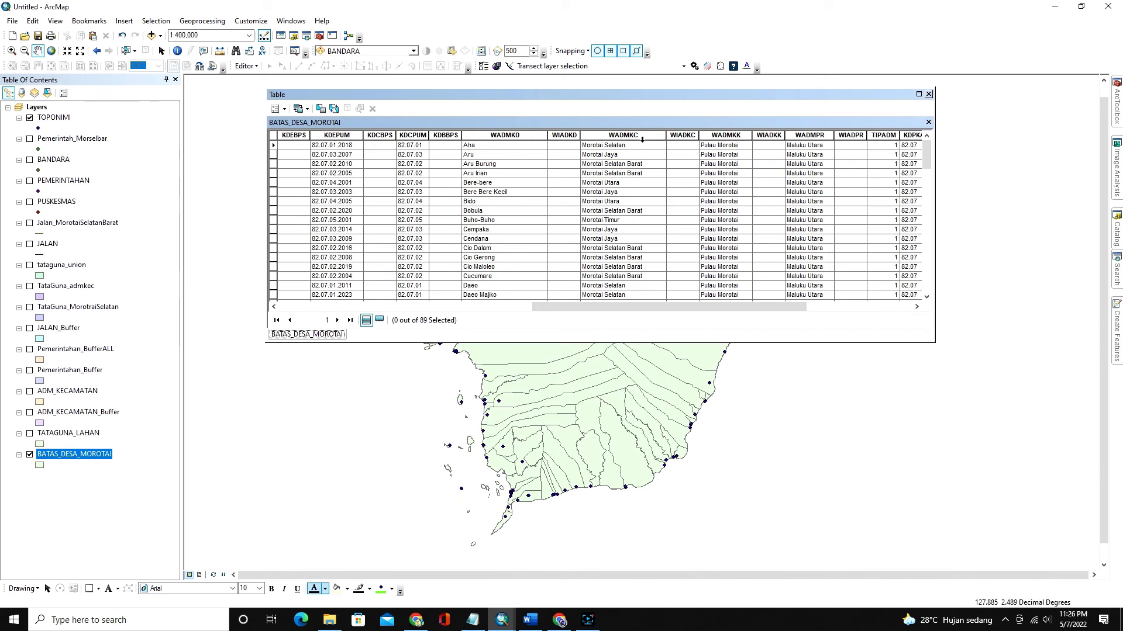
click(928, 94)
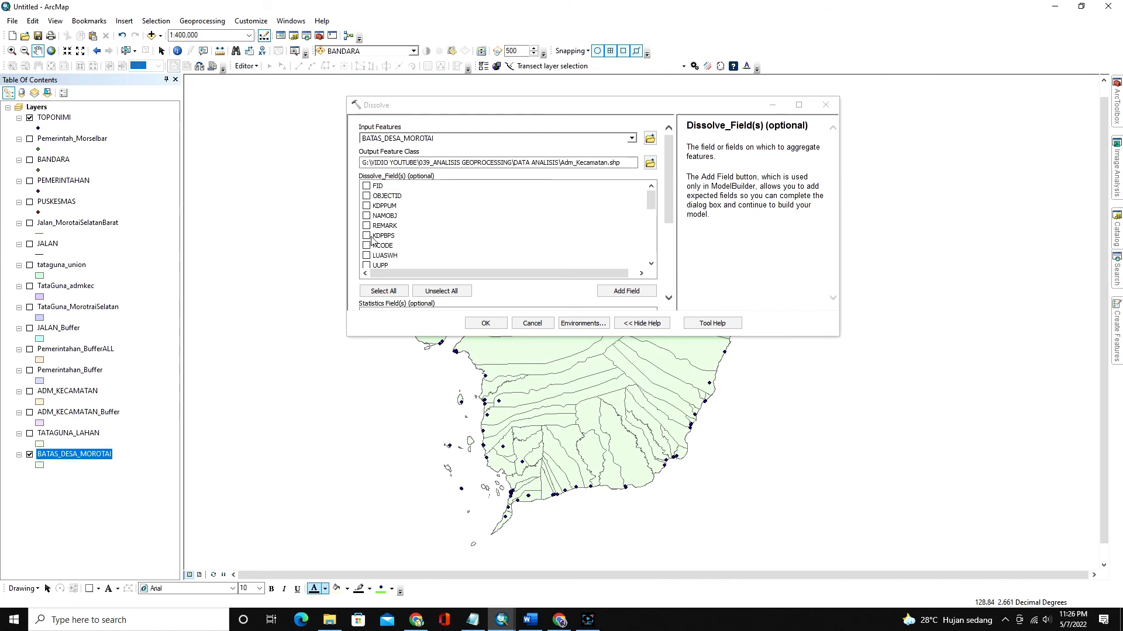
- Choose WADMKC as the dissolve field and run the Dissolve
scroll(370, 238, down, 3)
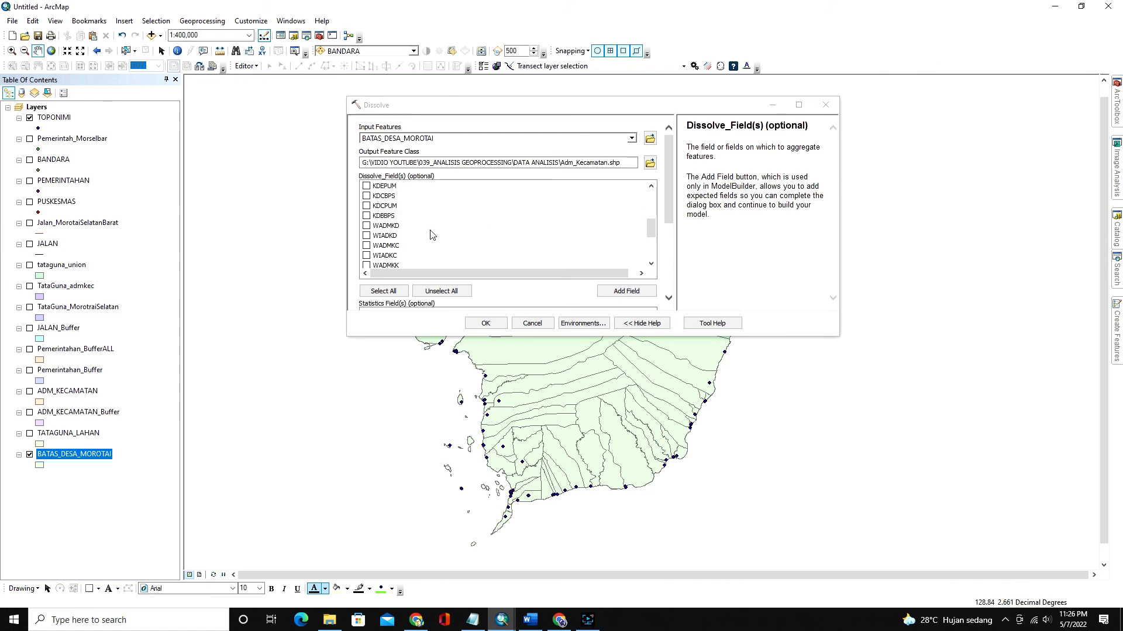
click(367, 246)
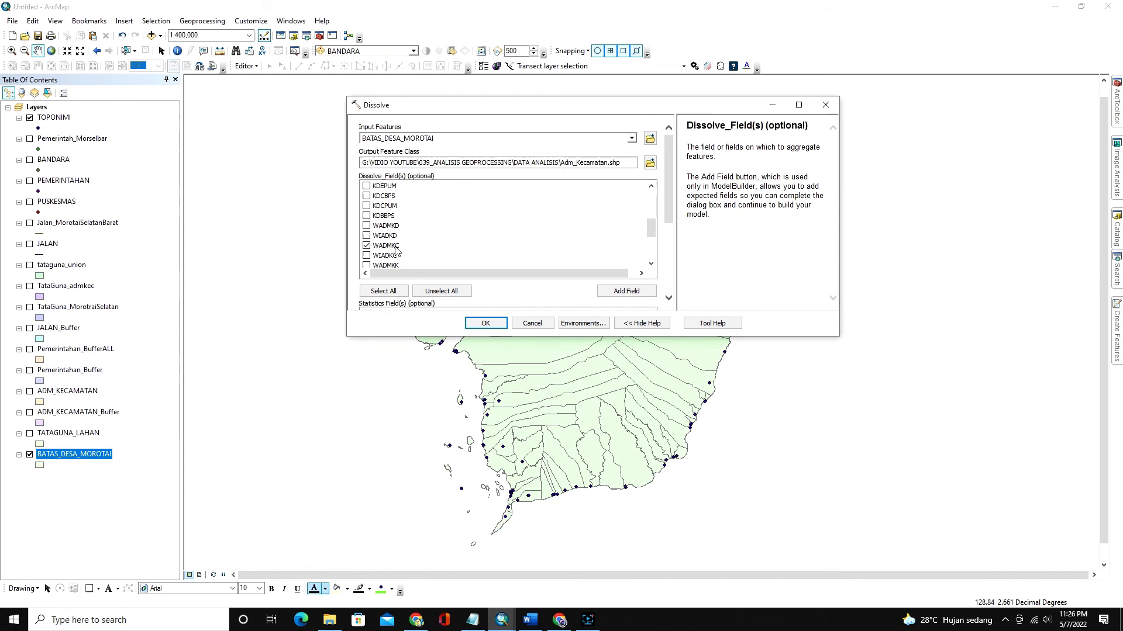
click(395, 246)
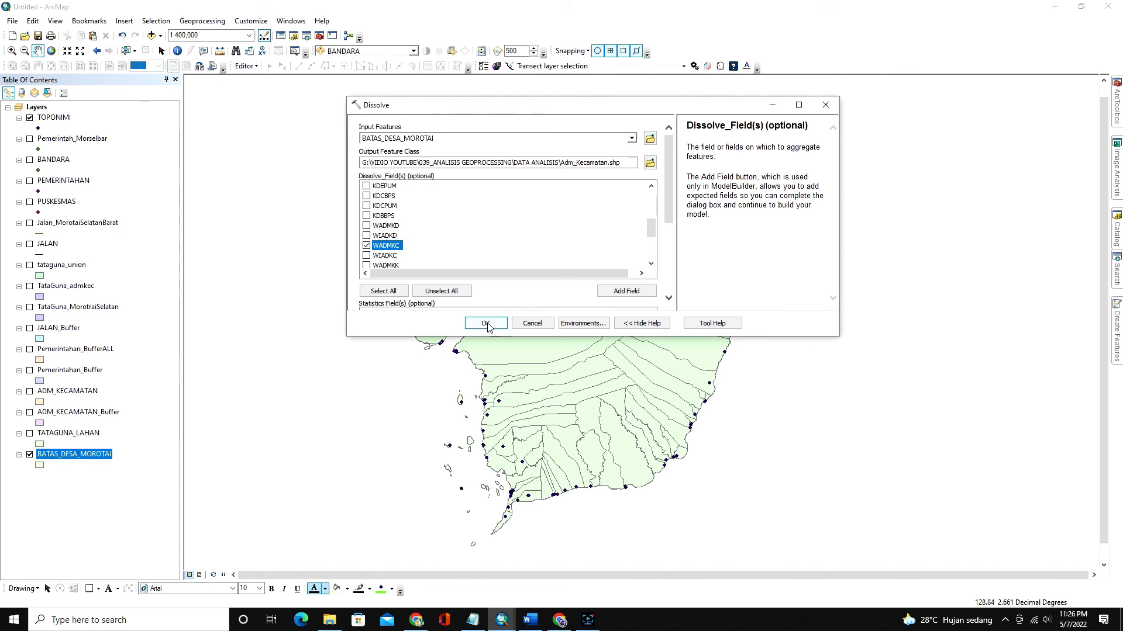
click(486, 323)
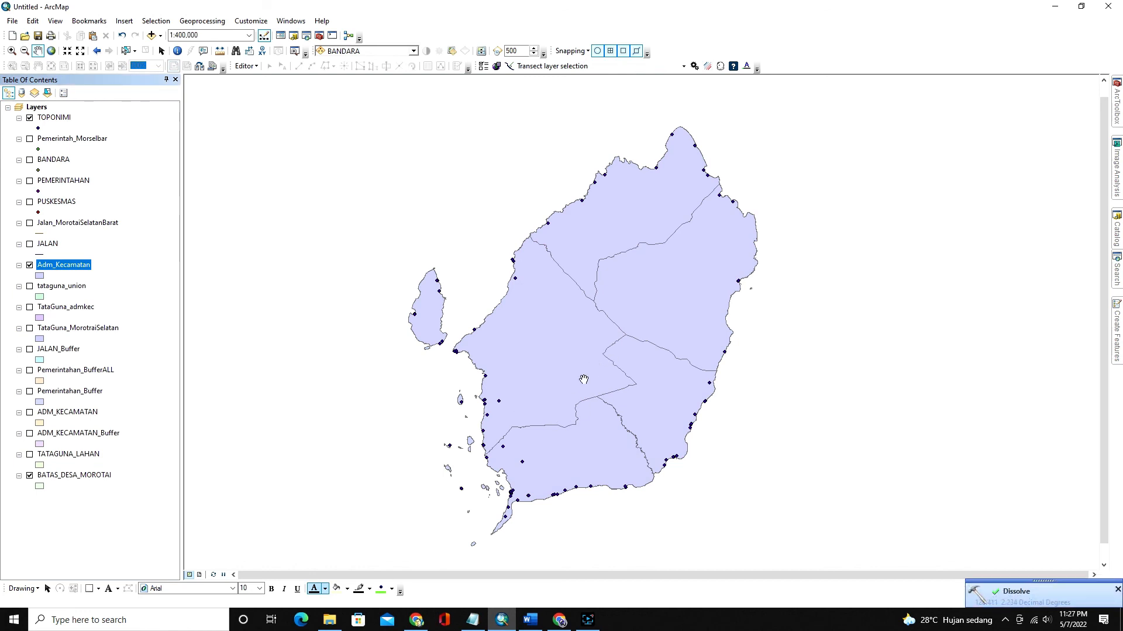
- Examine the Adm_Kecamatan attribute table for the dissolved district records, shrink the table window, and close it
right_click(78, 266)
click(105, 299)
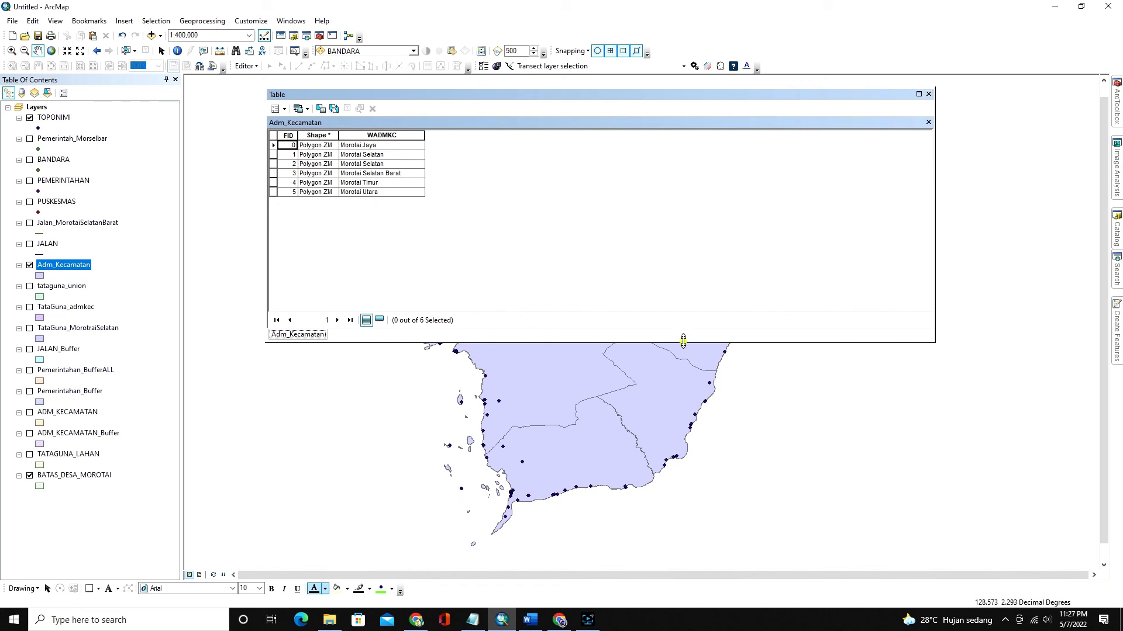
drag(683, 342, 679, 236)
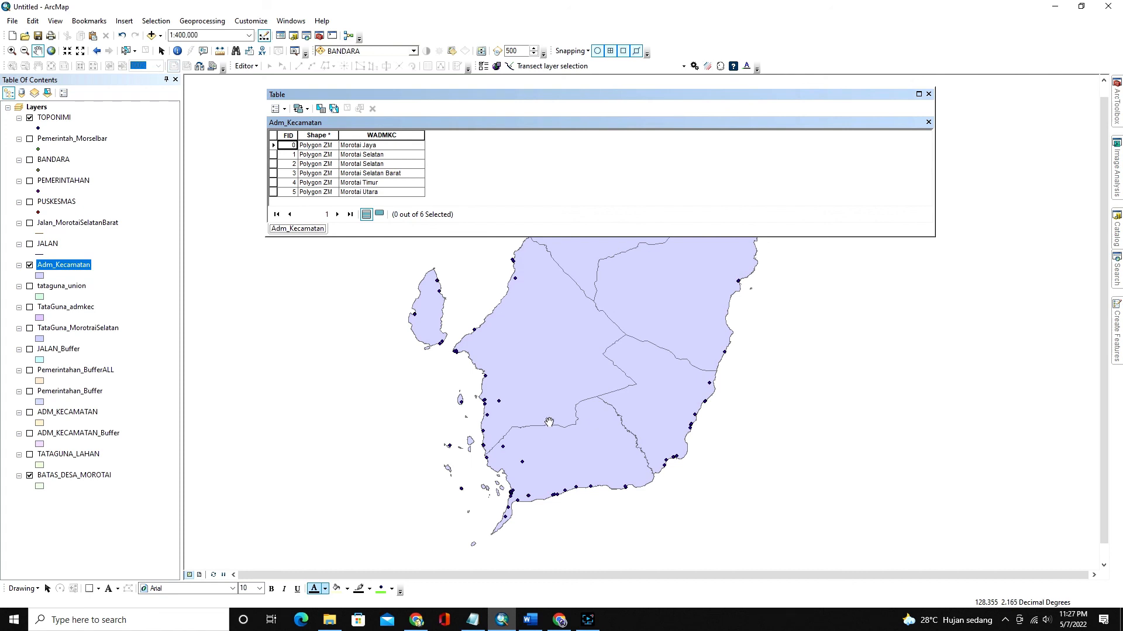
click(929, 94)
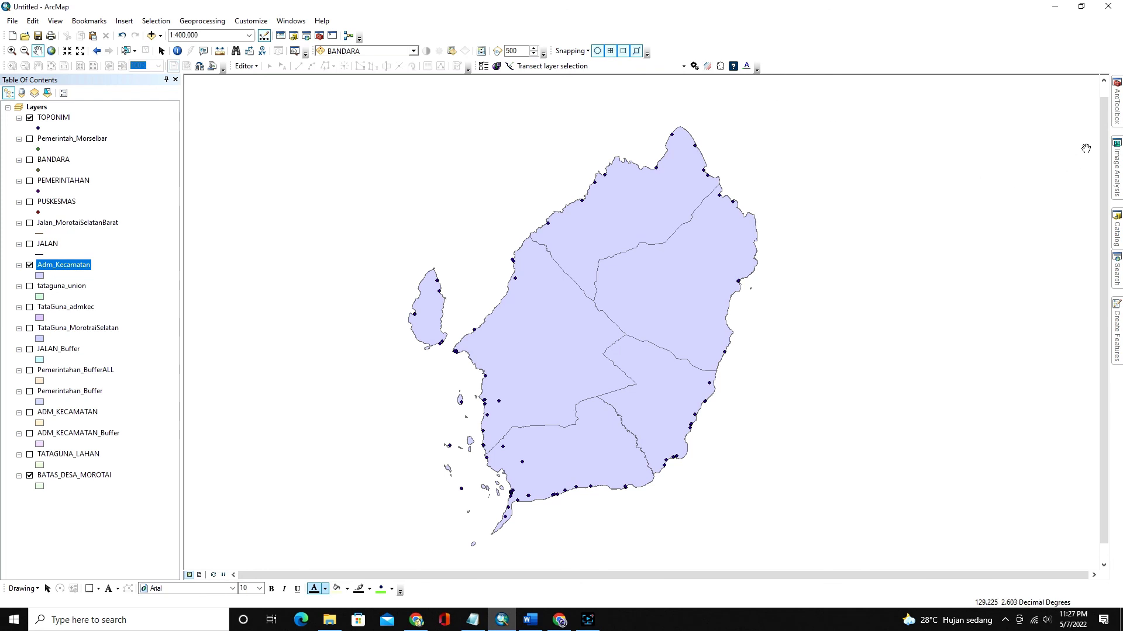
- Open ArcToolbox and show Analysis Tools with its Extract, Overlay and Proximity toolsets collapsed
click(1117, 102)
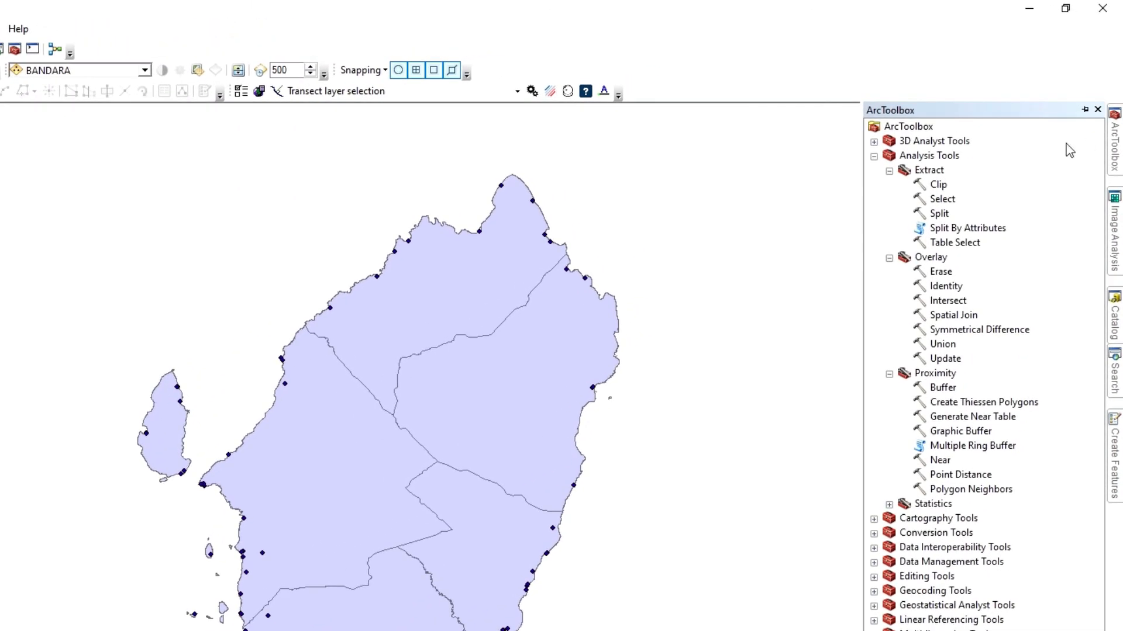
click(873, 156)
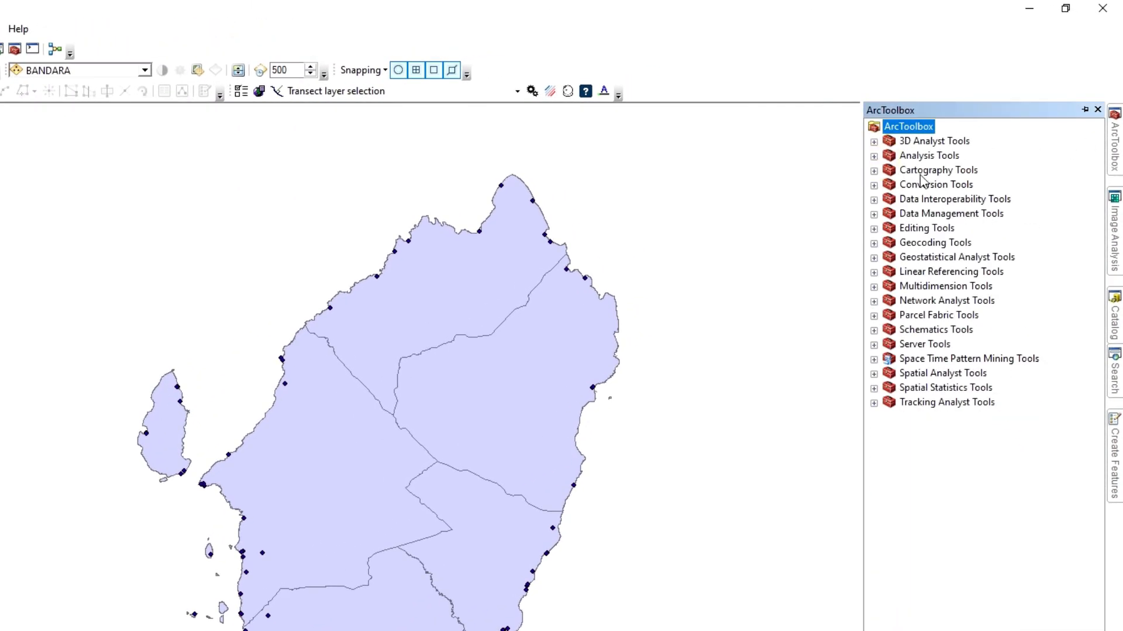
click(874, 156)
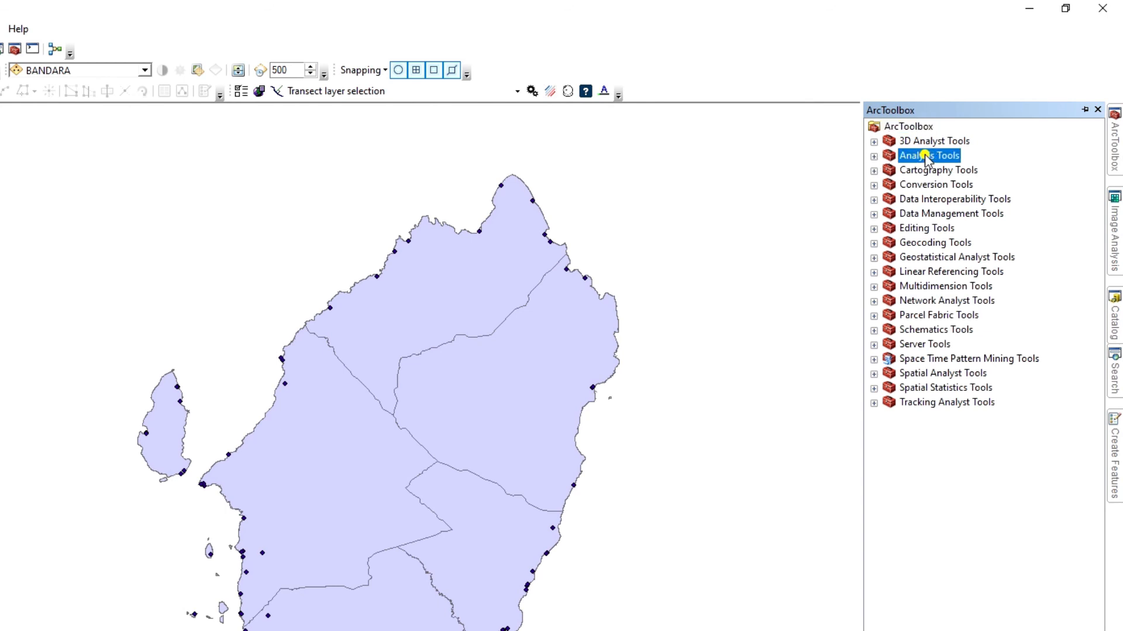
click(874, 156)
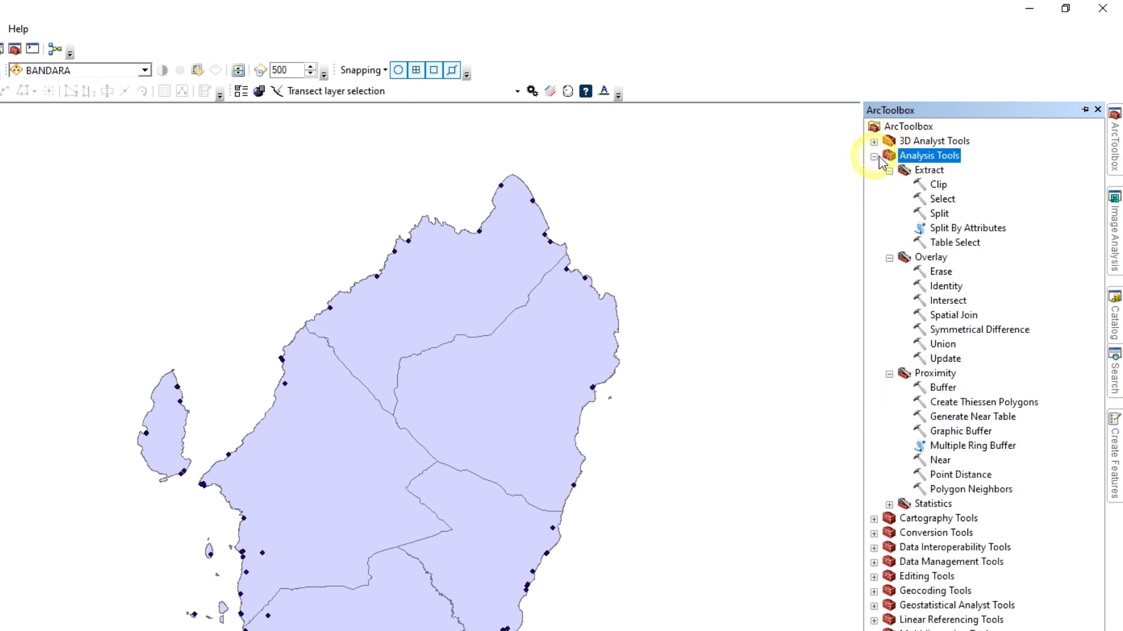
click(889, 170)
click(889, 185)
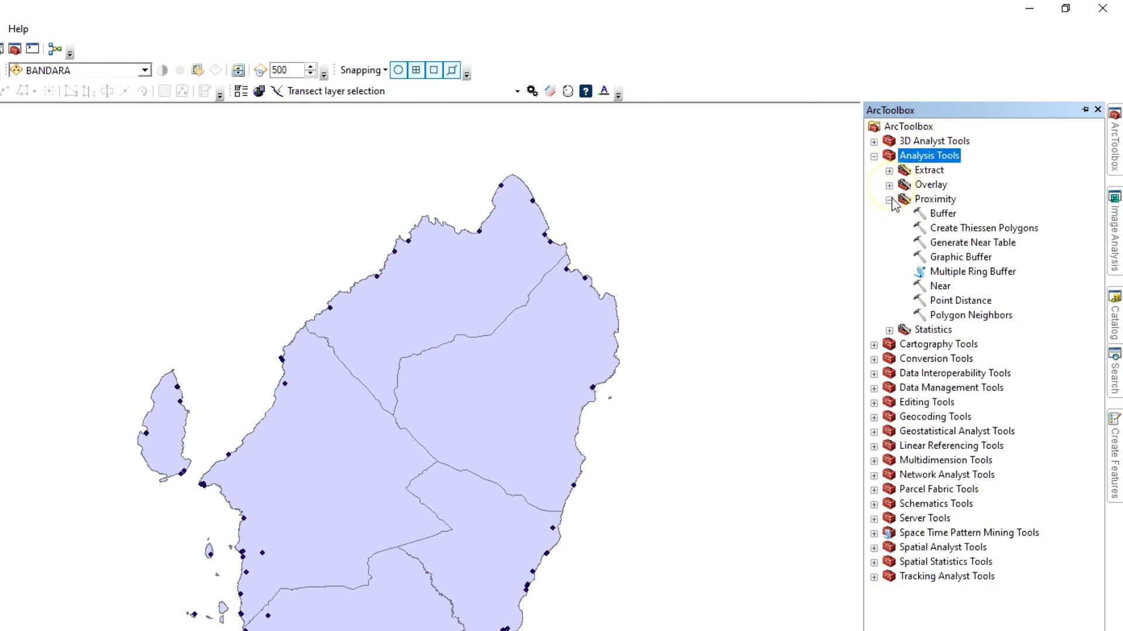
click(889, 199)
- Examine the tools in the Extract, Overlay, Proximity and Statistics toolsets of Analysis Tools alongside the standard geoprocessing commands
click(889, 171)
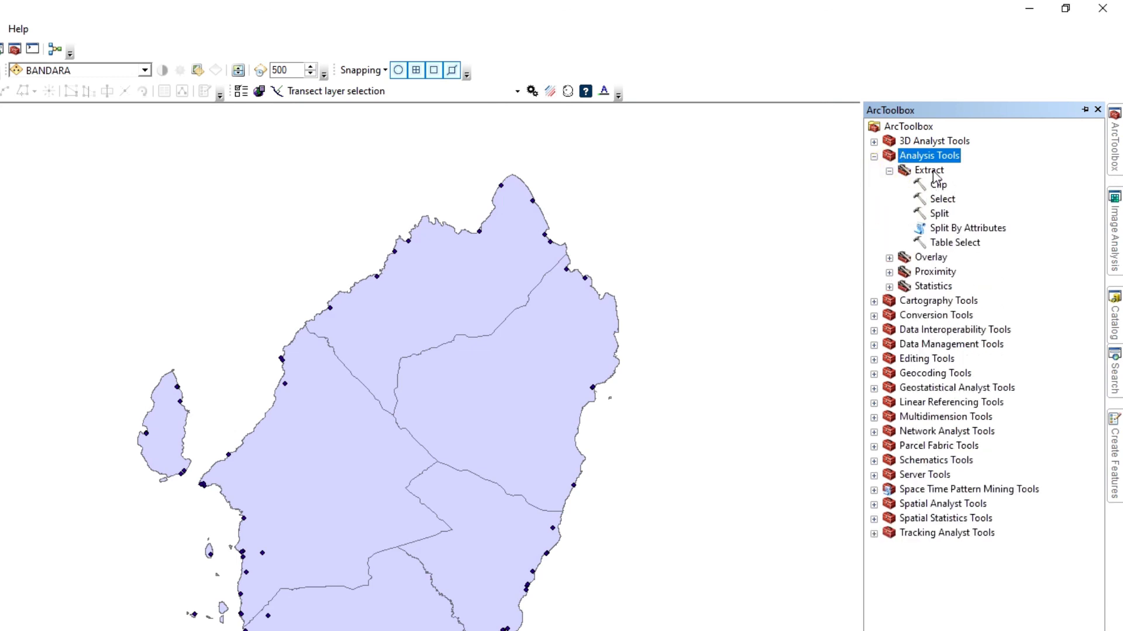
click(932, 171)
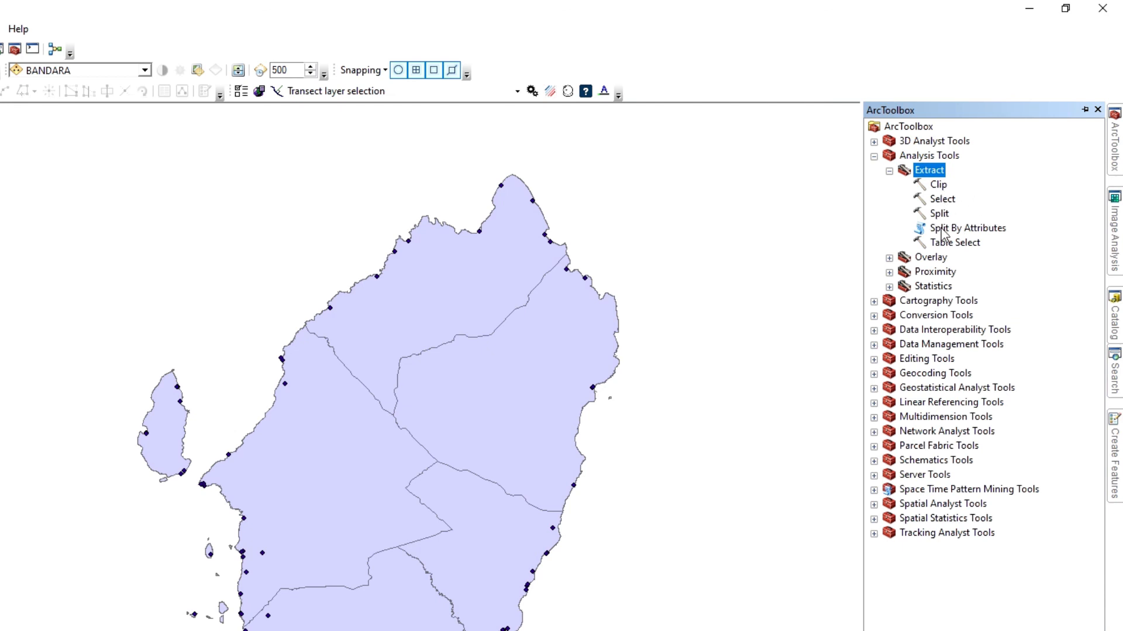
click(890, 258)
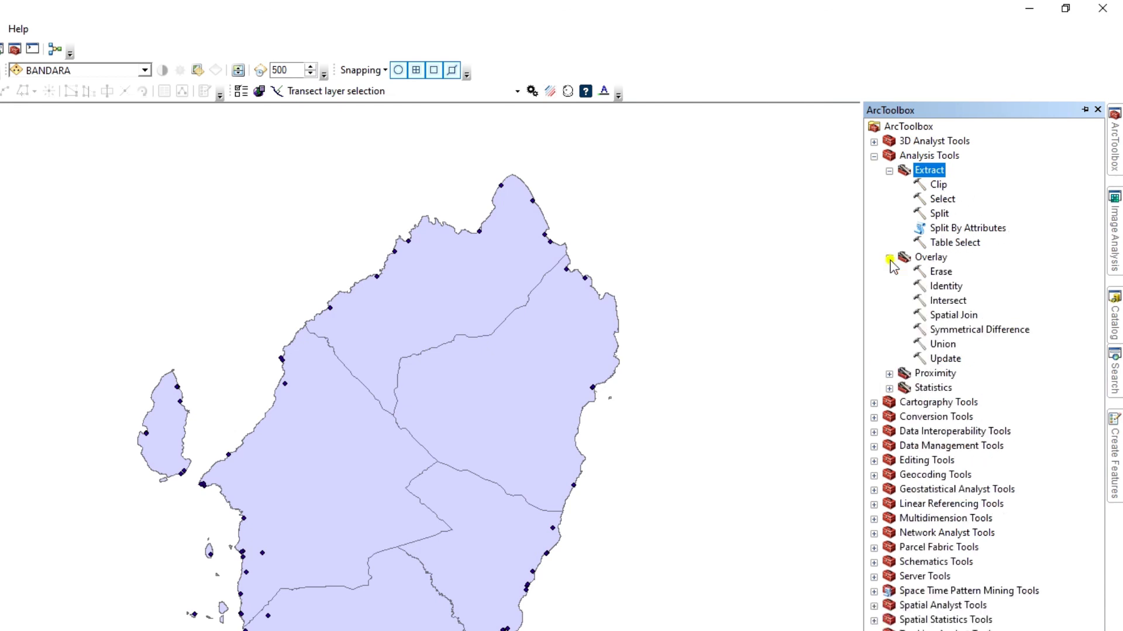
click(889, 374)
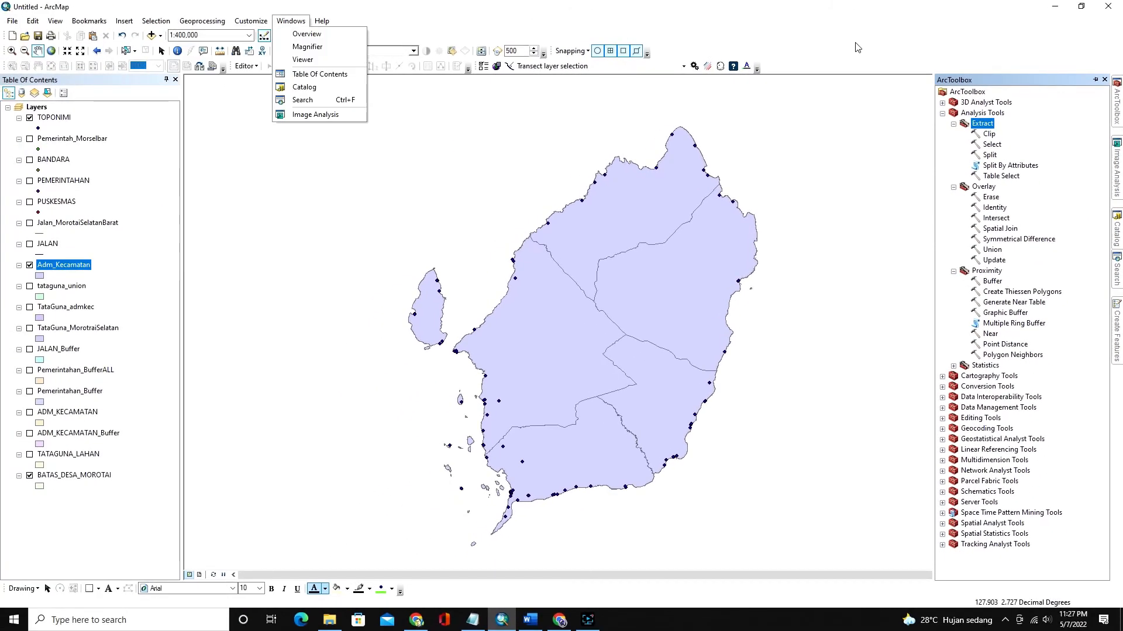
click(857, 46)
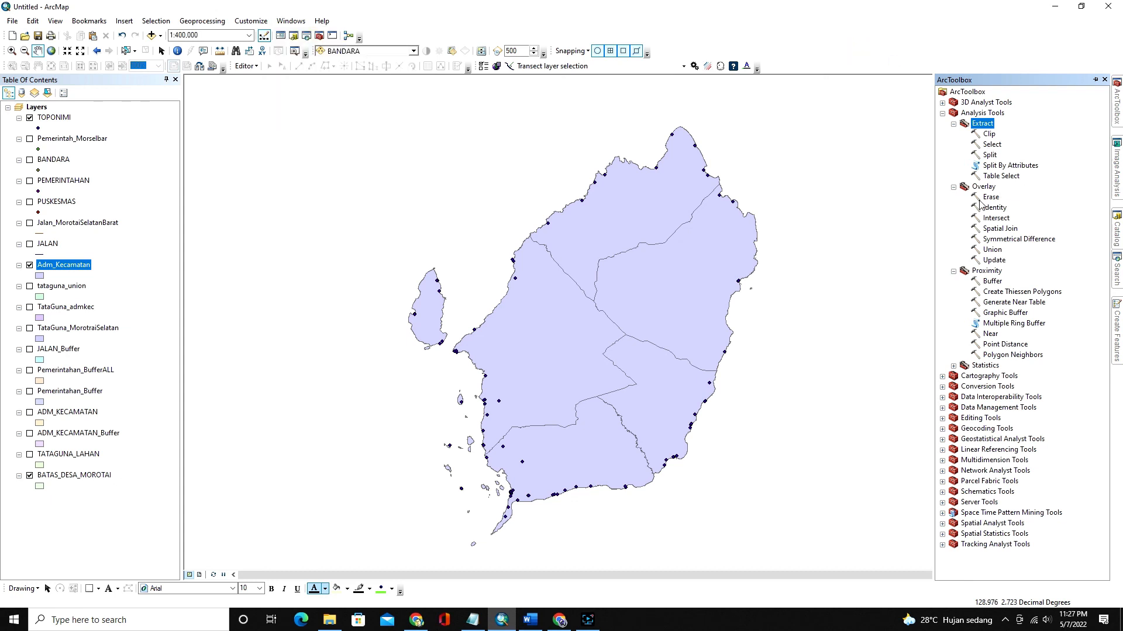
click(208, 24)
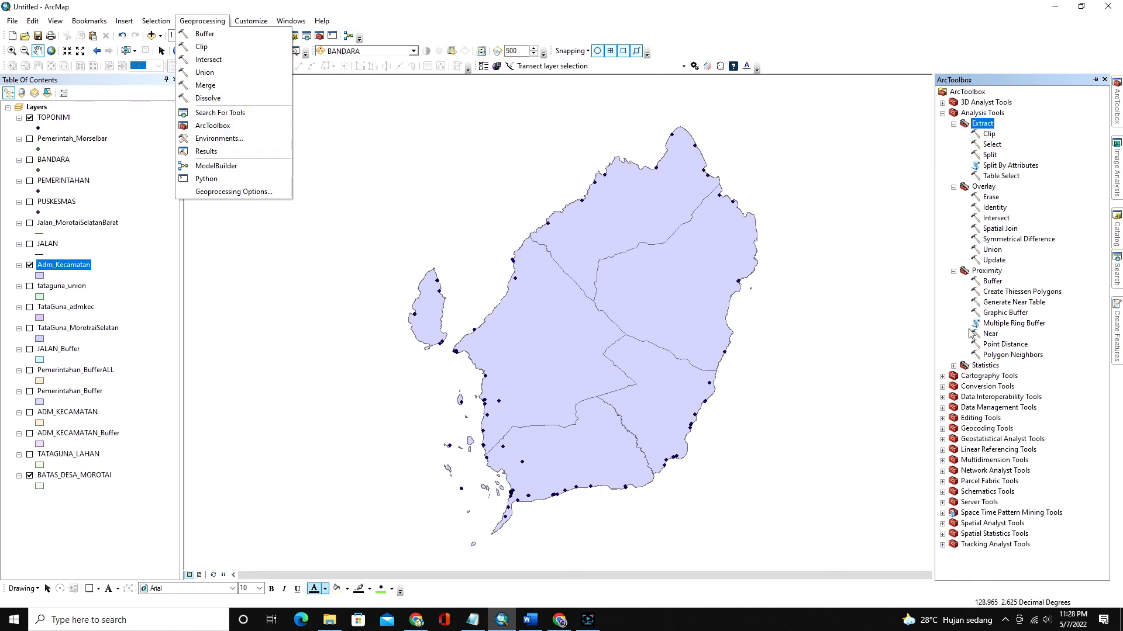
click(954, 366)
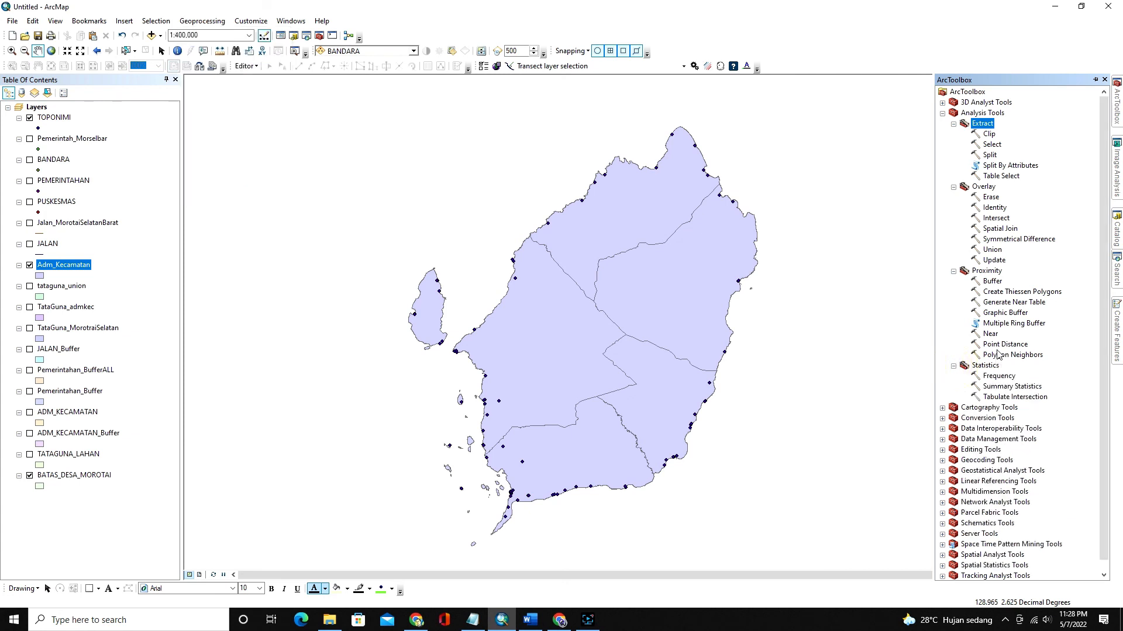